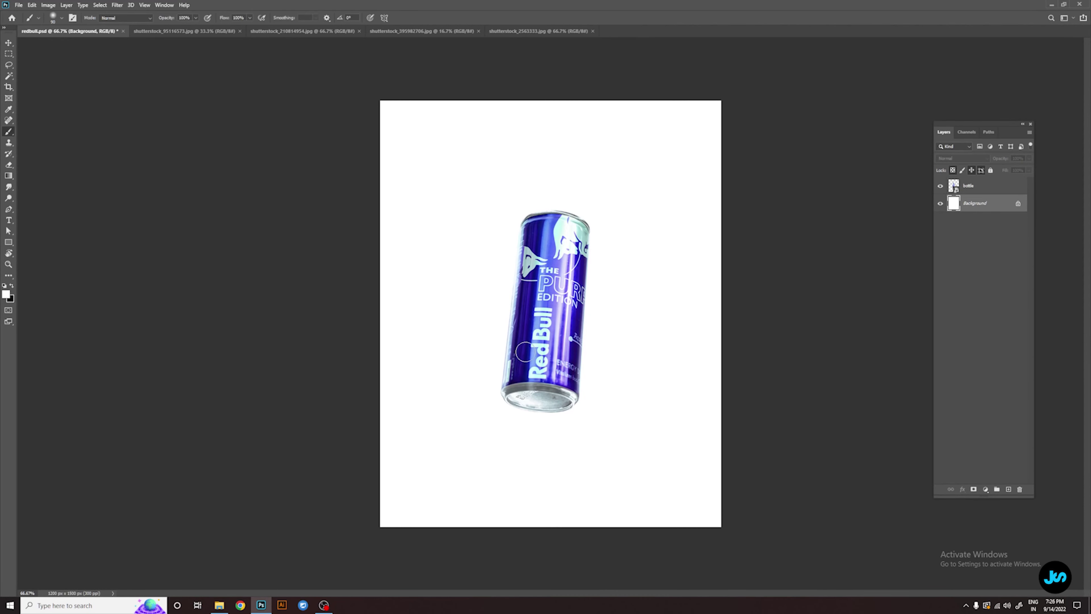
# Fill the Background layer with the can's sampled blue
pyautogui.hotkey('alt', ']')
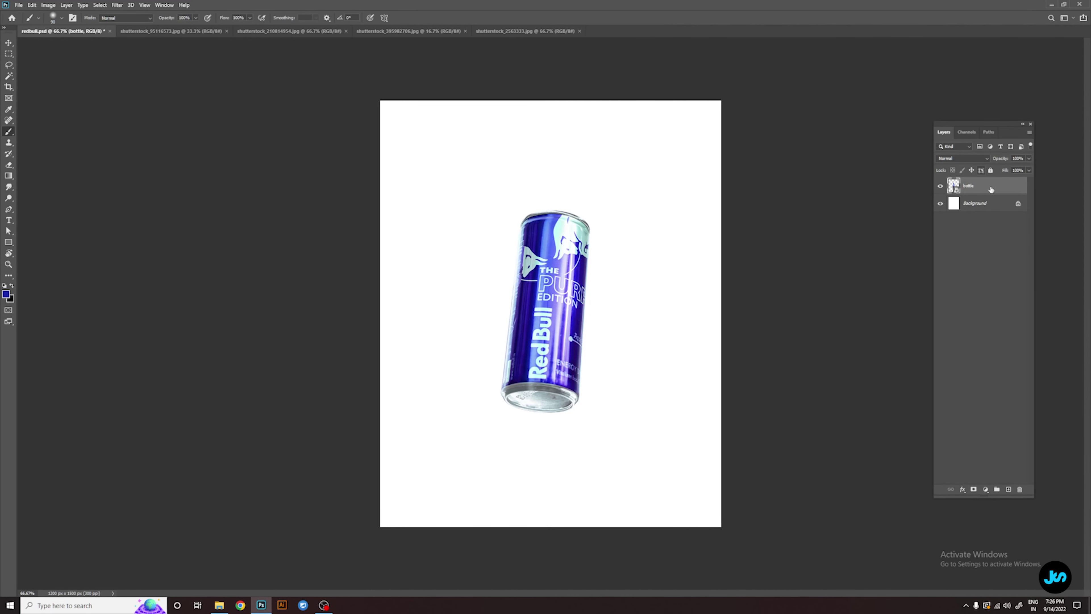
pyautogui.click(984, 203)
pyautogui.hotkey('alt', 'BackSpace')
pyautogui.press('x')
# Paint a large soft light-blue glow behind the can on a new layer, then bring up the ice-cube photo
pyautogui.click(1008, 490)
pyautogui.click(5, 294)
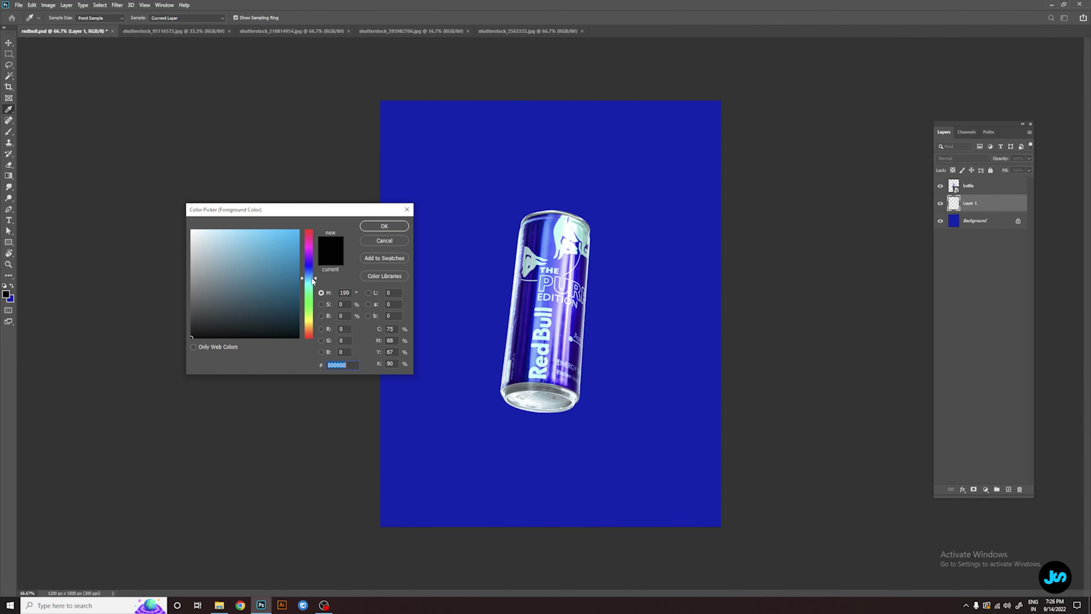
pyautogui.click(262, 250)
pyautogui.click(379, 224)
pyautogui.press(']')
pyautogui.press(']')
pyautogui.press(']')
pyautogui.click(533, 310)
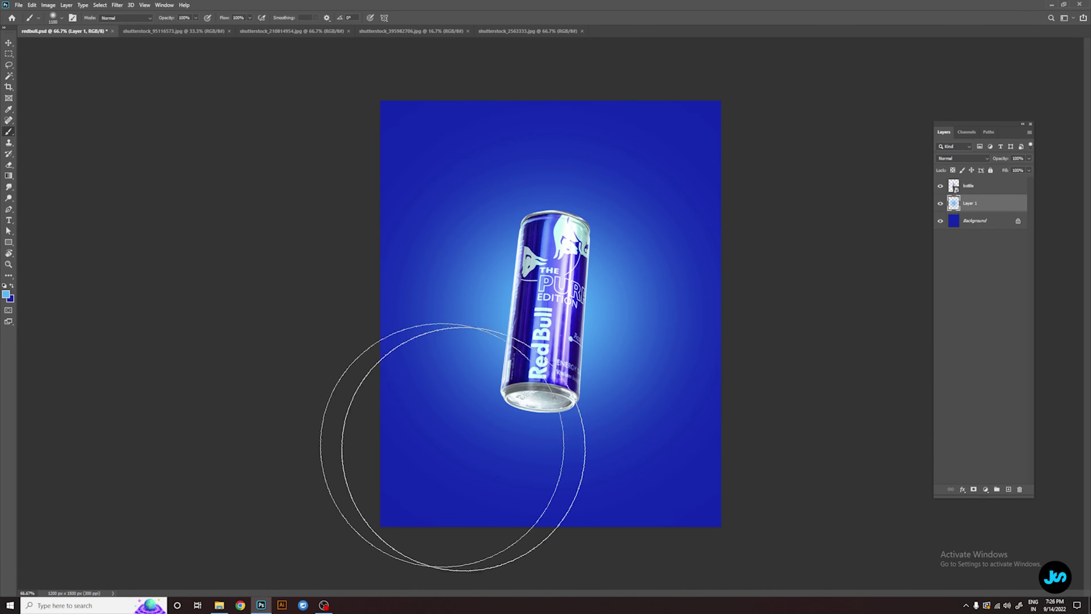
pyautogui.click(154, 31)
# Start a Pen path at the ice cube's lower edge, zoomed in closely
pyautogui.press('p')
pyautogui.scroll(1, 475, 450)
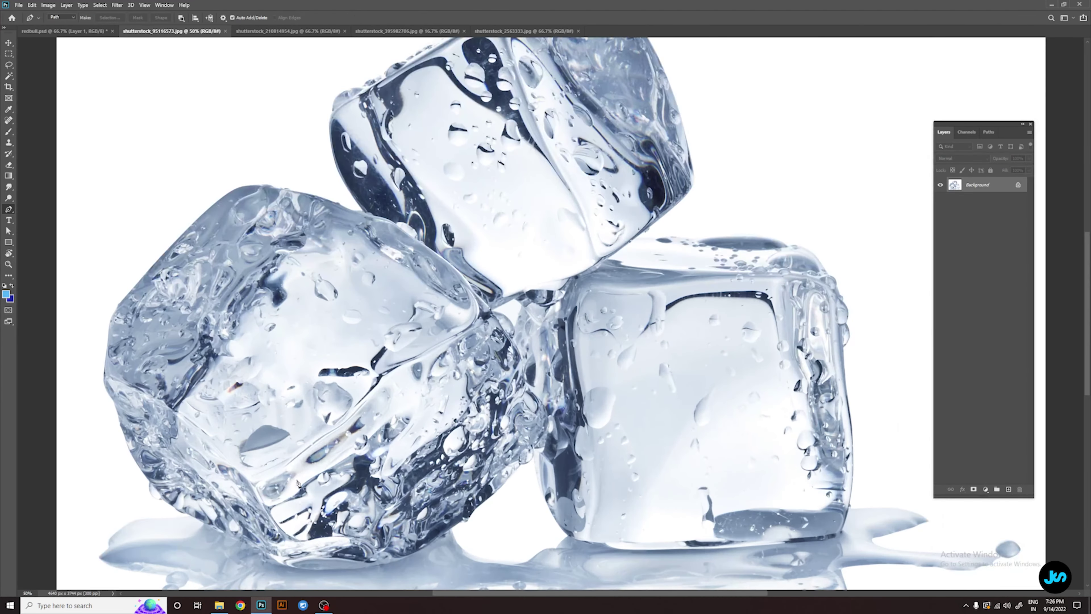
pyautogui.scroll(1, 476, 451)
pyautogui.scroll(1, 476, 451)
pyautogui.moveTo(476, 450); pyautogui.dragTo(488, 447)
pyautogui.click(460, 443)
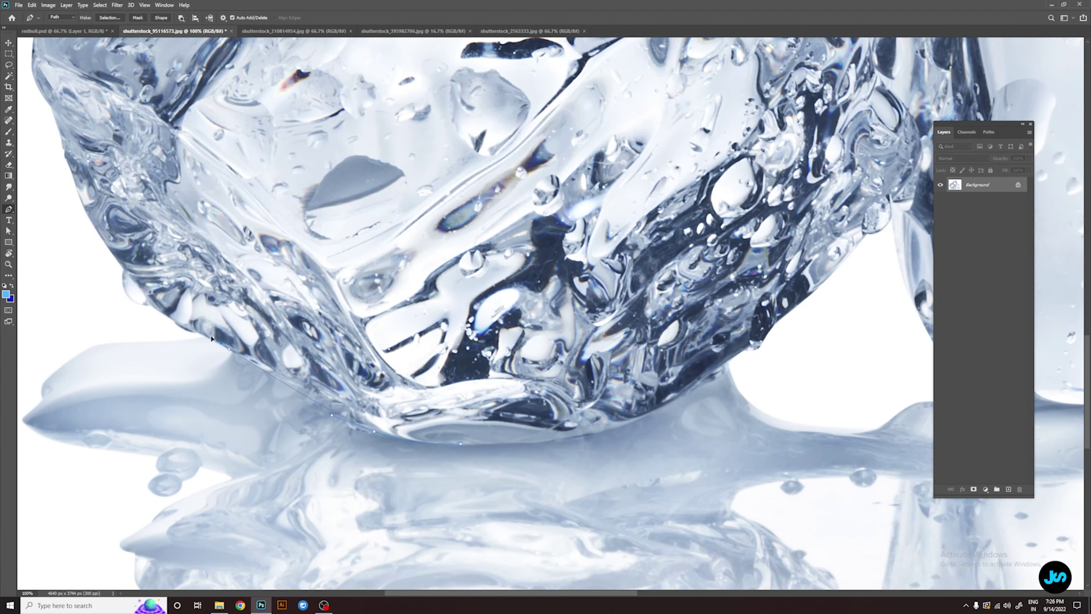
pyautogui.scroll(1, 211, 338)
pyautogui.moveTo(211, 338); pyautogui.dragTo(469, 358)
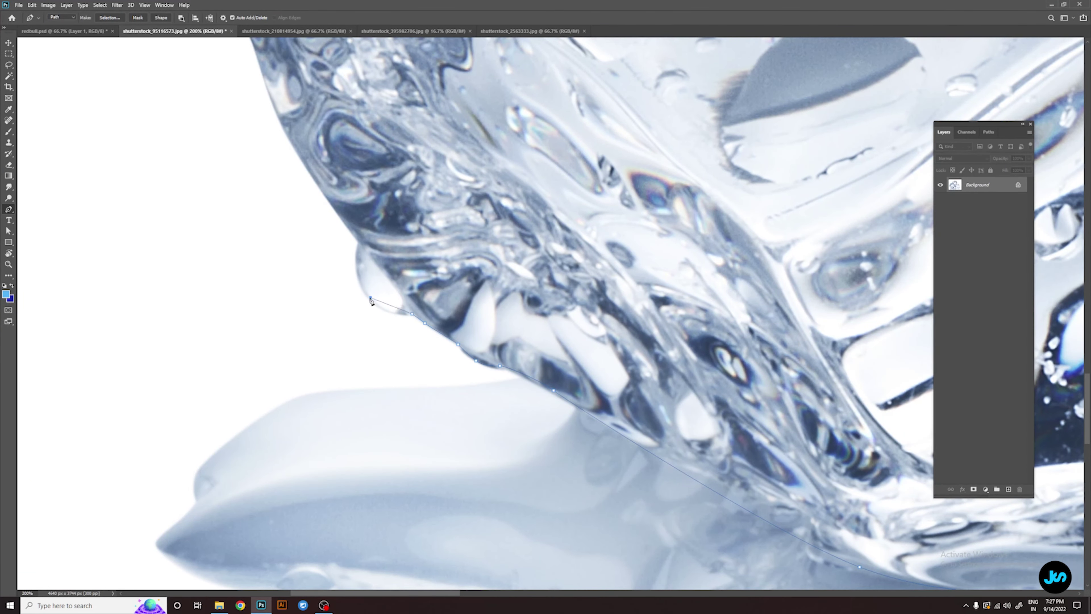
pyautogui.scroll(1, 360, 245)
pyautogui.moveTo(360, 245); pyautogui.dragTo(423, 389)
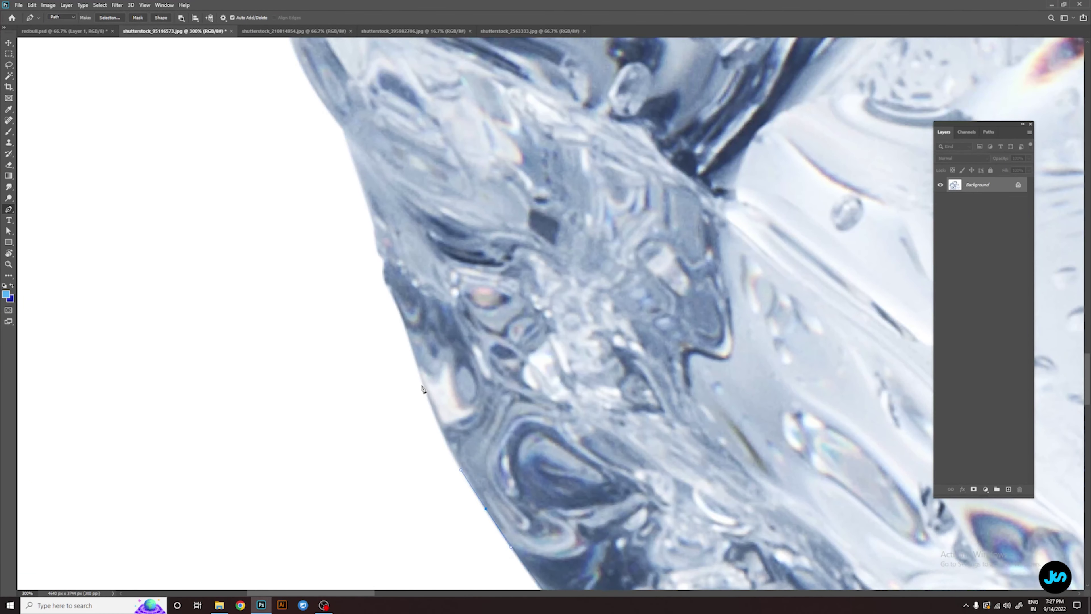
pyautogui.moveTo(362, 174); pyautogui.dragTo(398, 311)
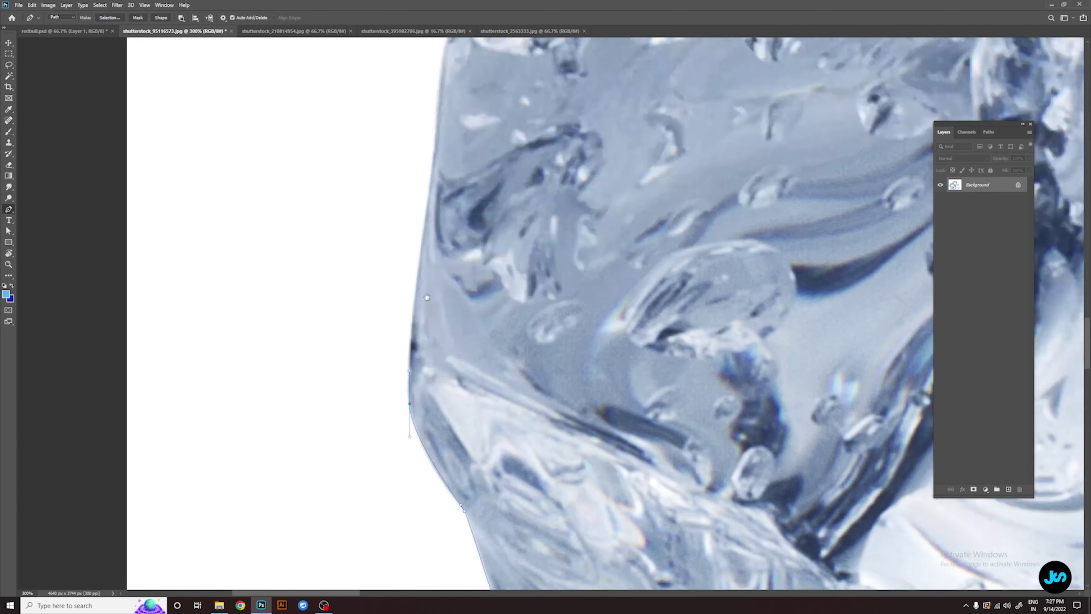
pyautogui.scroll(10, 398, 311)
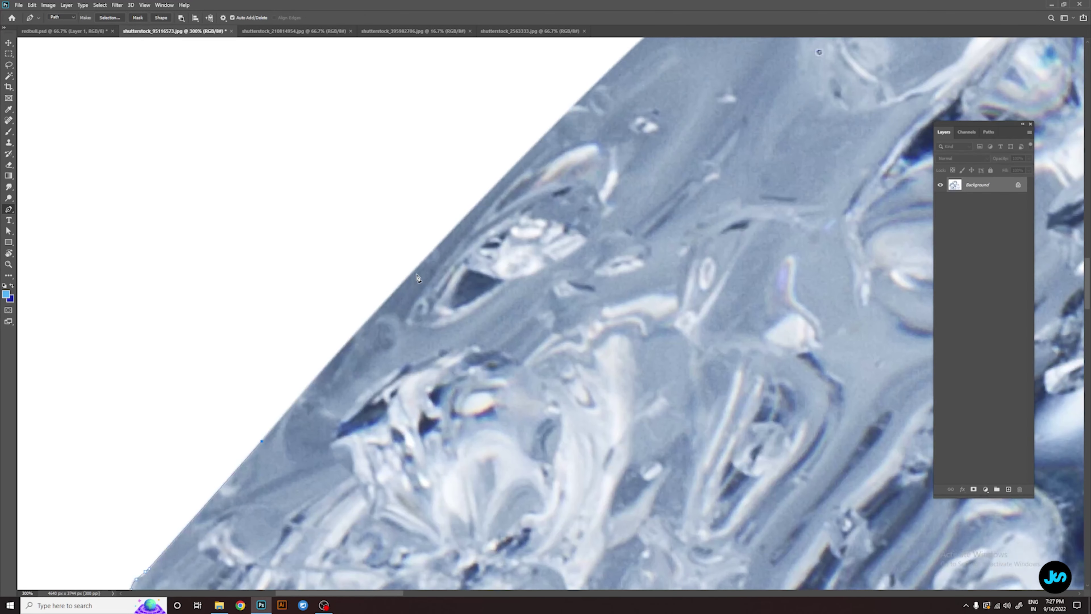
pyautogui.hscroll(5, 446, 250)
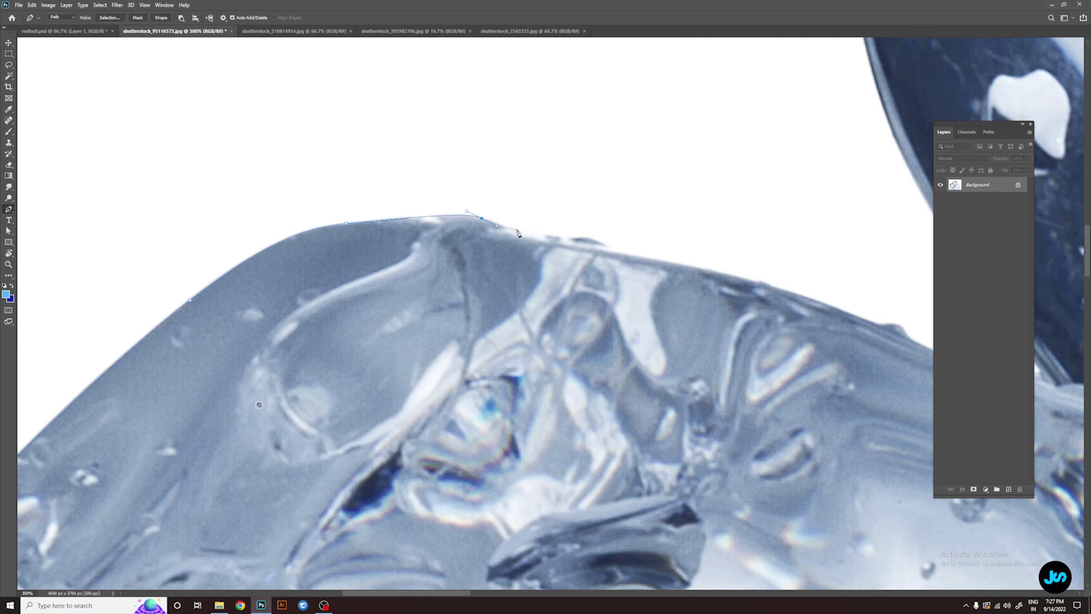
pyautogui.hscroll(5, 517, 259)
# Trace the path along the cube's top edge
pyautogui.click(541, 270)
pyautogui.moveTo(567, 276); pyautogui.dragTo(415, 218)
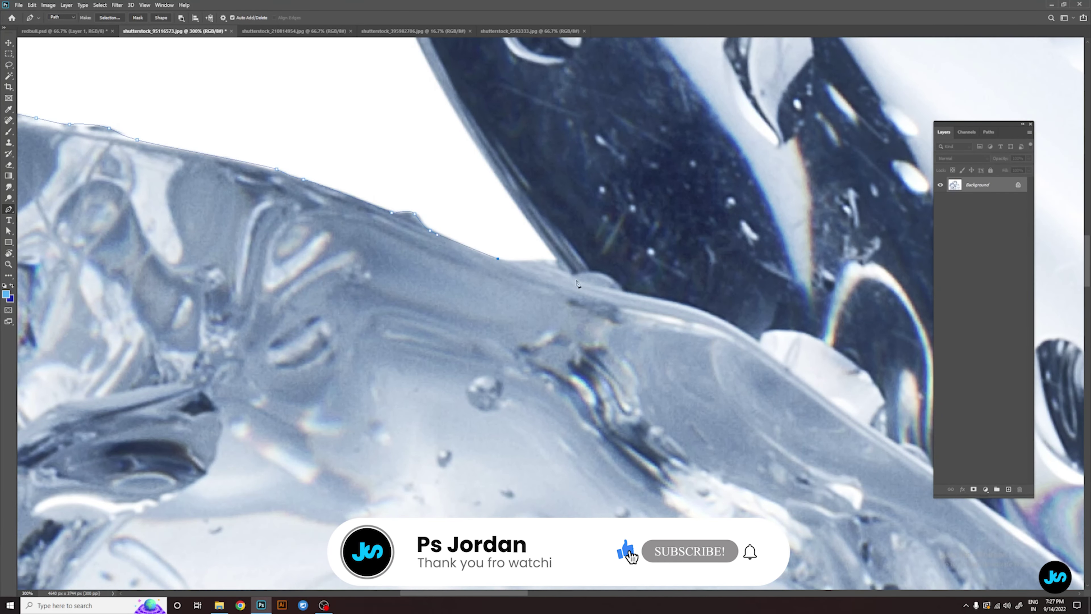
pyautogui.click(521, 260)
pyautogui.click(560, 260)
pyautogui.moveTo(560, 260); pyautogui.dragTo(579, 478)
pyautogui.click(464, 321)
pyautogui.click(437, 260)
pyautogui.click(410, 201)
pyautogui.moveTo(397, 145); pyautogui.dragTo(419, 317)
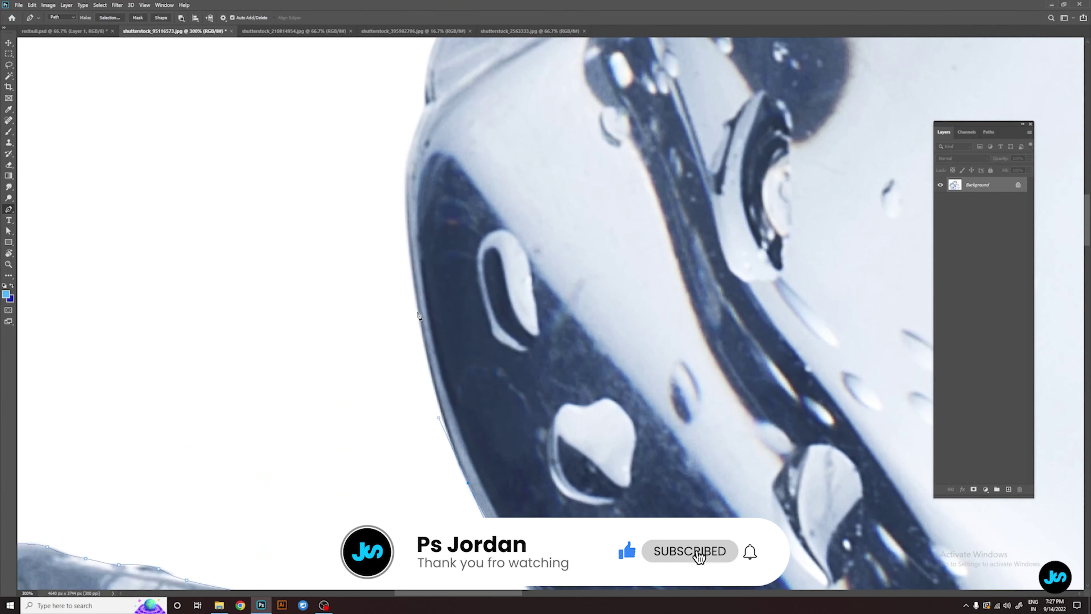
# Continue the curved path around the top rim of the ice cubes
pyautogui.moveTo(416, 171); pyautogui.dragTo(330, 343)
pyautogui.moveTo(370, 272); pyautogui.dragTo(414, 244)
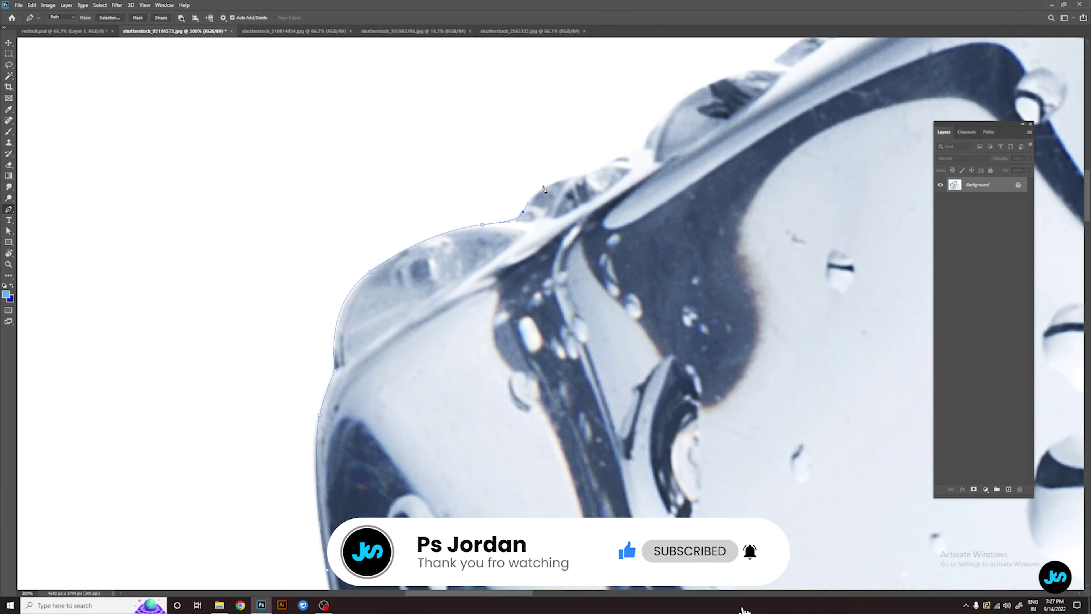
pyautogui.moveTo(544, 190); pyautogui.dragTo(333, 230)
pyautogui.click(438, 167)
pyautogui.moveTo(438, 172); pyautogui.dragTo(272, 236)
pyautogui.moveTo(374, 176); pyautogui.dragTo(216, 225)
pyautogui.click(277, 179)
pyautogui.click(307, 160)
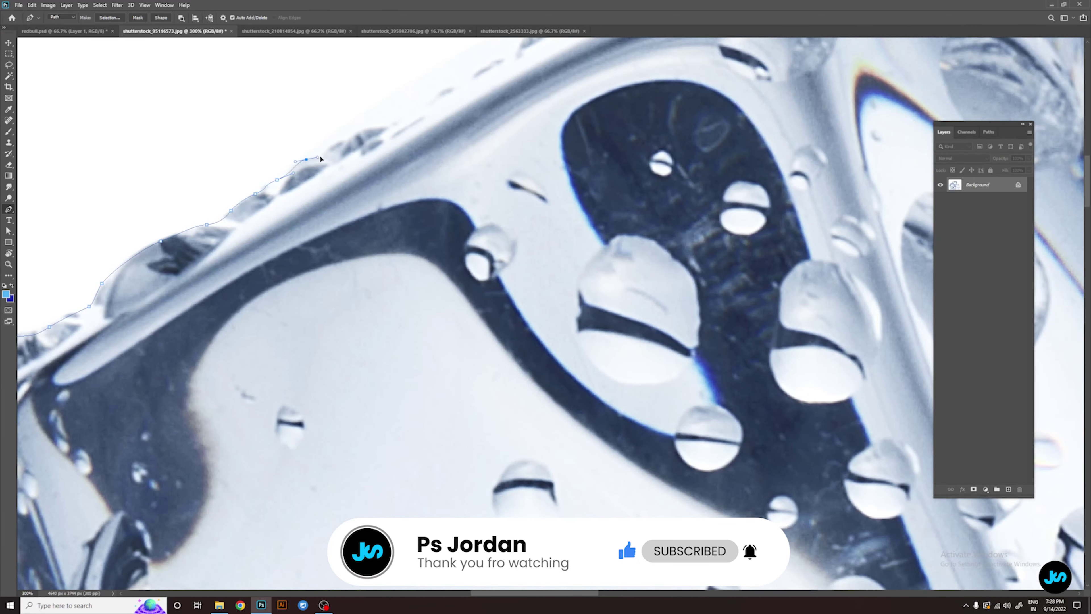
pyautogui.moveTo(320, 159); pyautogui.dragTo(310, 272)
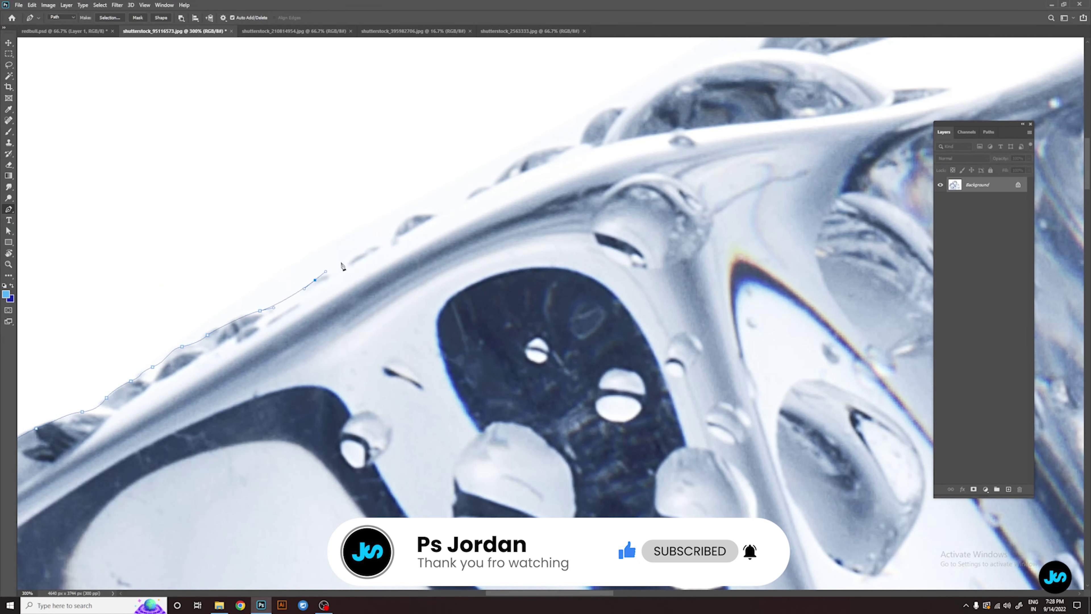
pyautogui.moveTo(445, 214)
pyautogui.mouseDown()
pyautogui.moveTo(385, 196)
pyautogui.moveTo(395, 200)
pyautogui.mouseUp()
pyautogui.click(388, 202)
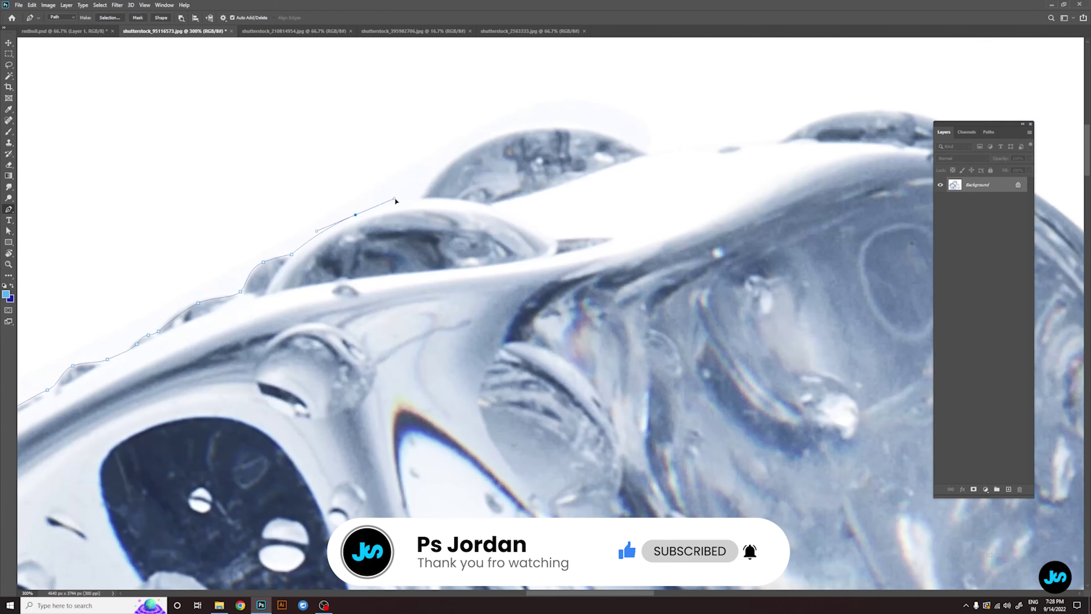
pyautogui.click(368, 194)
pyautogui.moveTo(560, 212); pyautogui.dragTo(302, 199)
pyautogui.click(349, 190)
pyautogui.click(383, 190)
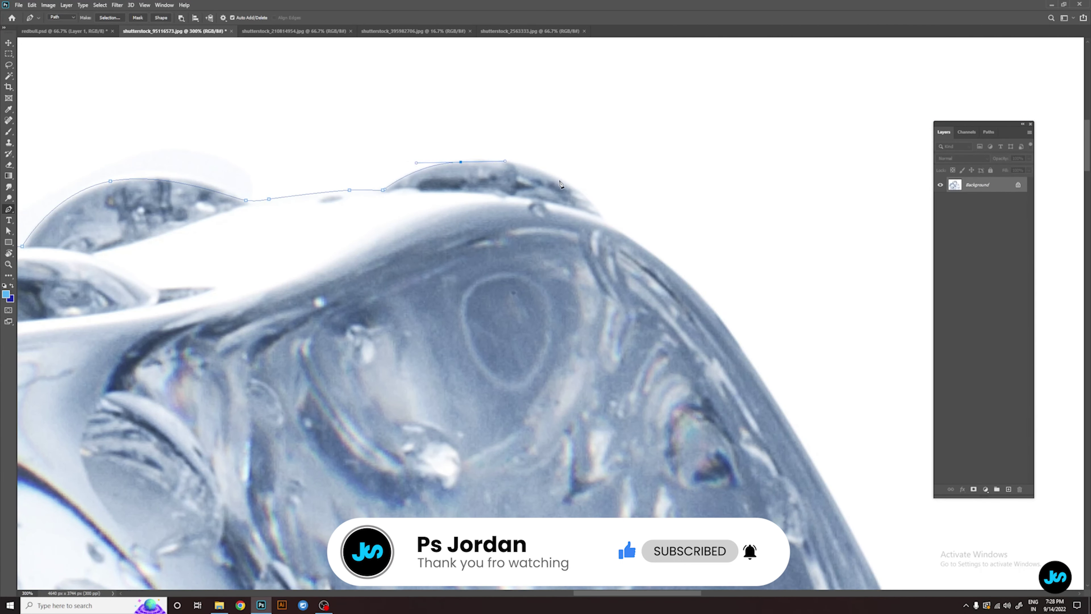
pyautogui.moveTo(585, 210); pyautogui.dragTo(536, 163)
# Carry the outline down the right side of the rim to the lower rim
pyautogui.scroll(-3, 630, 227)
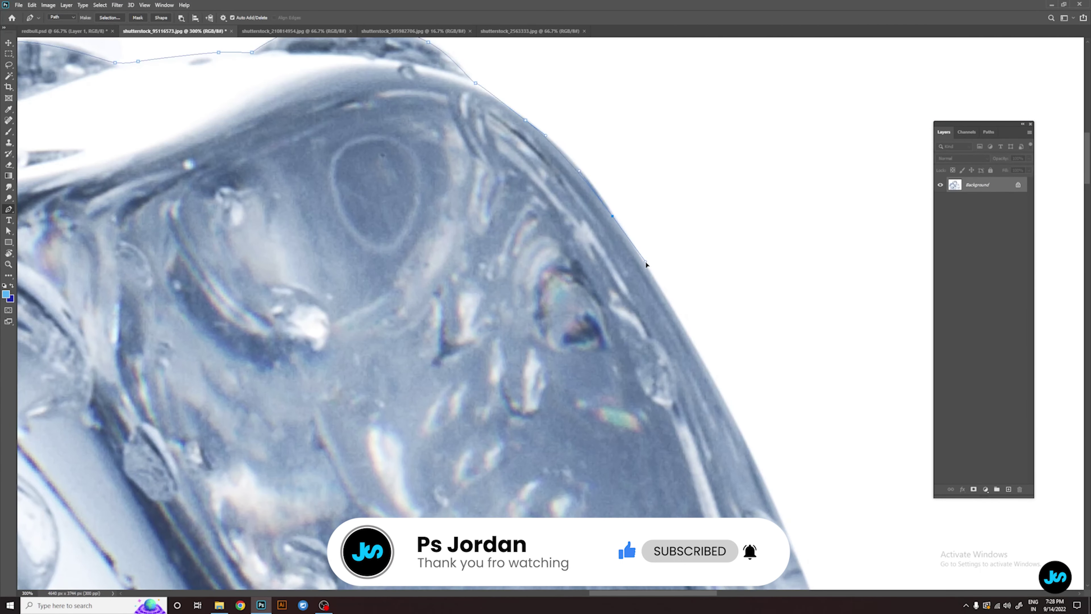
pyautogui.scroll(-3, 645, 263)
pyautogui.click(659, 248)
pyautogui.scroll(-3, 696, 332)
pyautogui.scroll(-3, 662, 314)
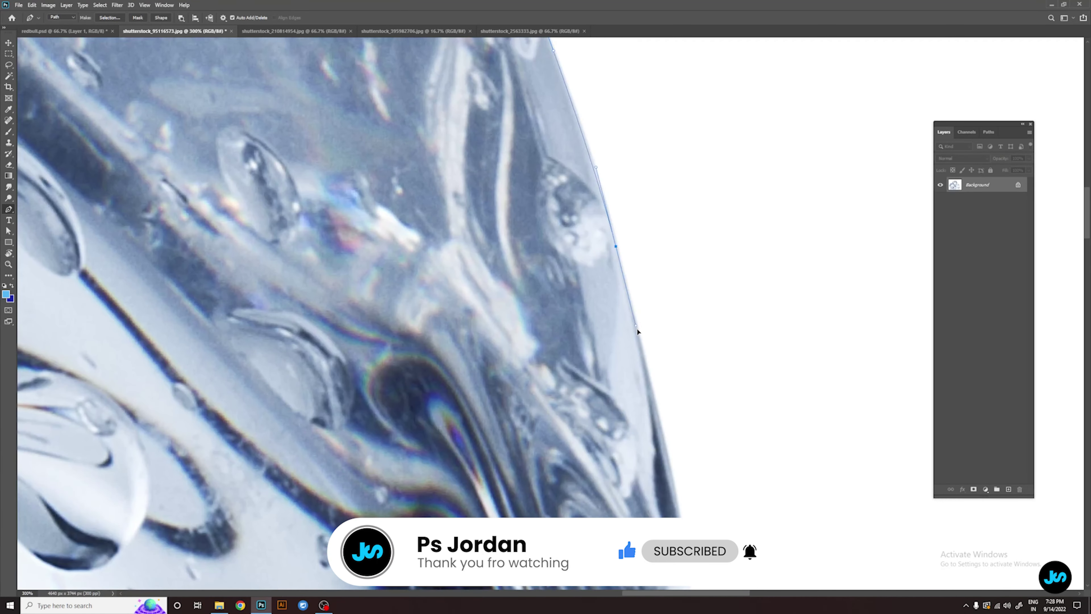
pyautogui.scroll(-3, 645, 301)
pyautogui.scroll(-3, 661, 275)
pyautogui.scroll(-3, 508, 406)
pyautogui.hscroll(-2, 537, 344)
pyautogui.click(568, 278)
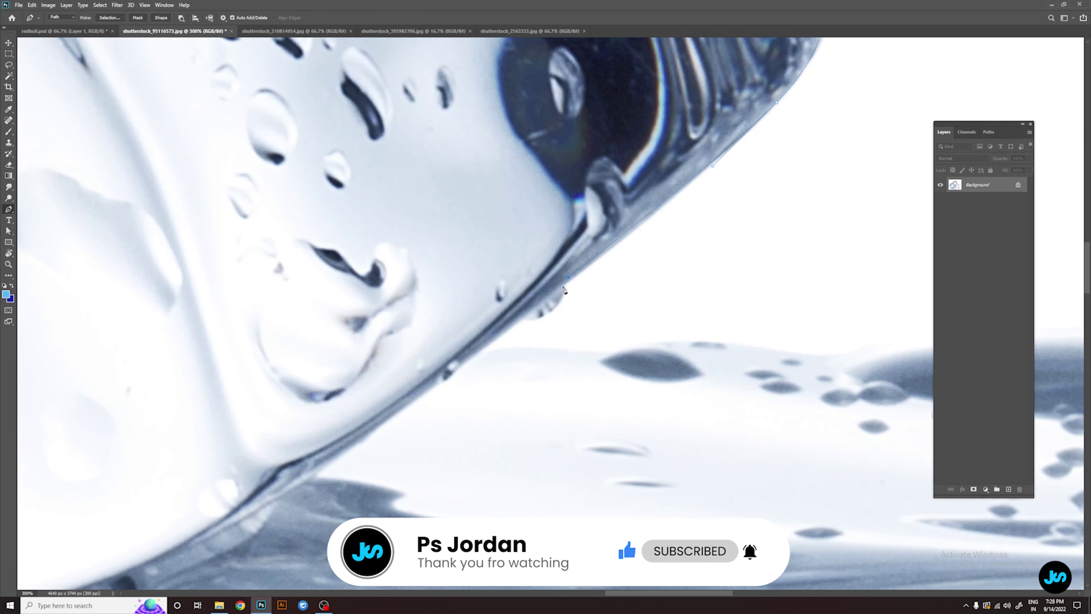
pyautogui.click(480, 351)
pyautogui.scroll(-1, 387, 301)
pyautogui.hscroll(3, 387, 301)
pyautogui.moveTo(566, 286); pyautogui.dragTo(592, 286)
pyautogui.hscroll(6, 473, 236)
pyautogui.scroll(-1, 432, 196)
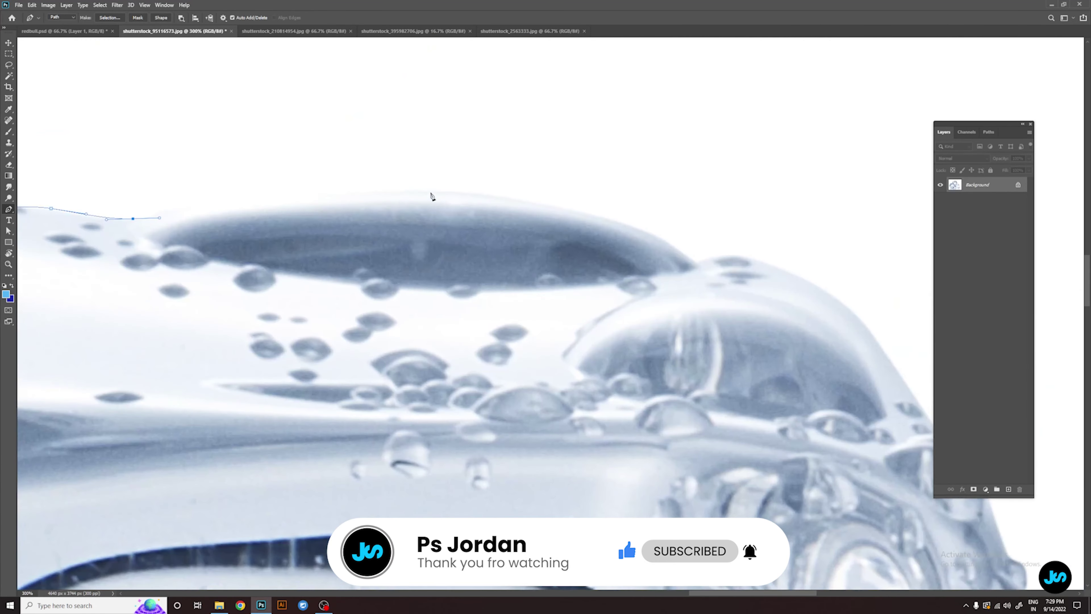
pyautogui.click(698, 263)
pyautogui.hscroll(4, 645, 250)
pyautogui.scroll(-2, 645, 249)
pyautogui.moveTo(479, 158); pyautogui.dragTo(521, 178)
pyautogui.moveTo(674, 349); pyautogui.dragTo(495, 161)
pyautogui.moveTo(517, 214); pyautogui.dragTo(524, 226)
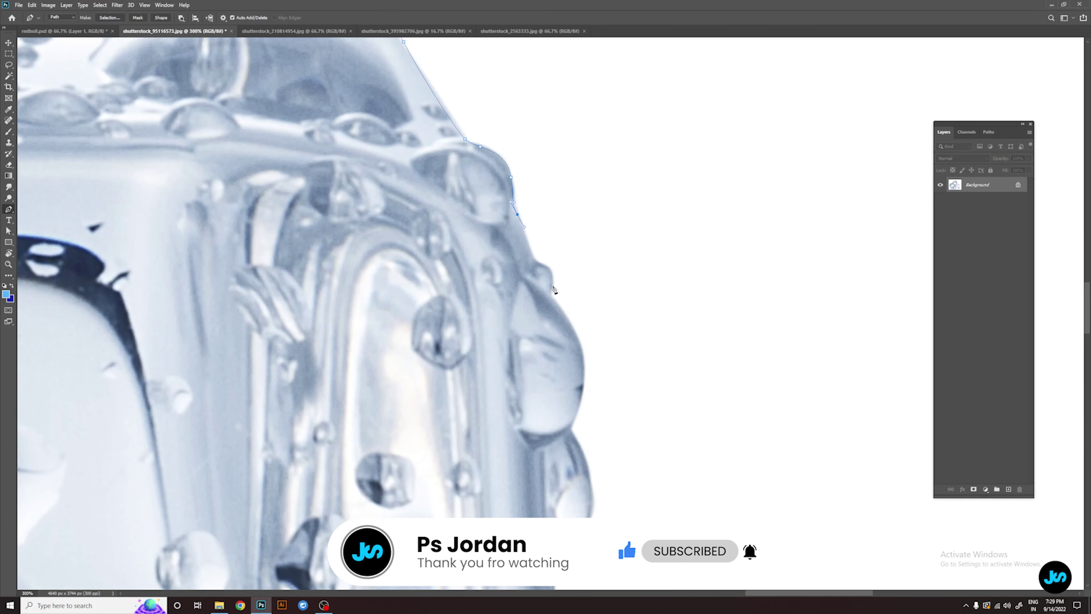
pyautogui.moveTo(553, 336); pyautogui.dragTo(515, 142)
pyautogui.moveTo(515, 327); pyautogui.dragTo(521, 142)
pyautogui.moveTo(540, 382); pyautogui.dragTo(541, 194)
pyautogui.click(568, 306)
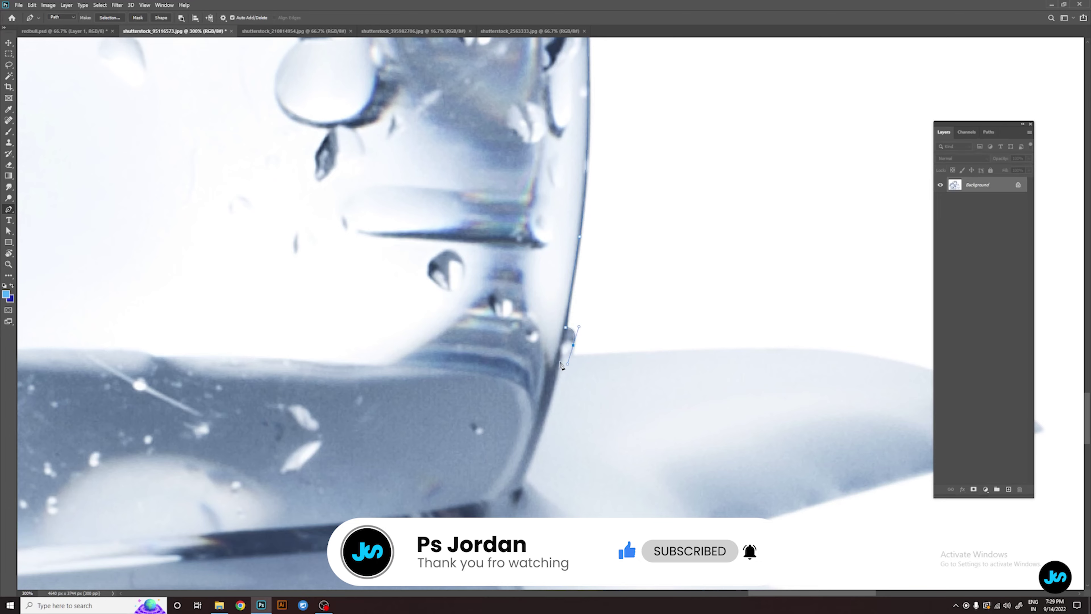
# Trace the cube base and around the white gap between the cubes
pyautogui.hotkey('ctrl', '-')
pyautogui.hotkey('ctrl', '-')
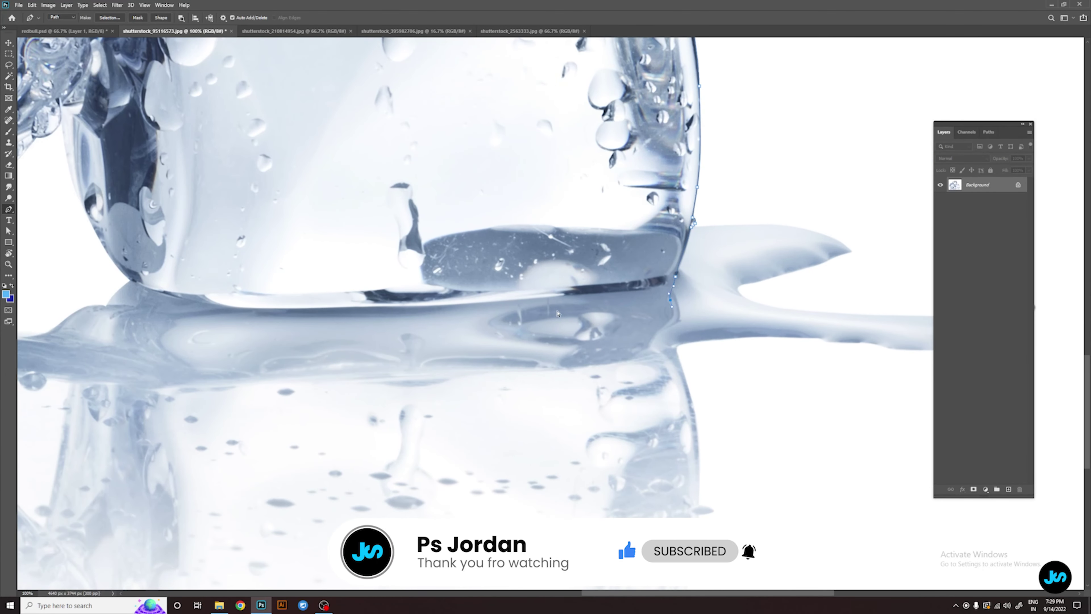
pyautogui.moveTo(244, 327); pyautogui.dragTo(469, 301)
pyautogui.moveTo(445, 274); pyautogui.dragTo(392, 264)
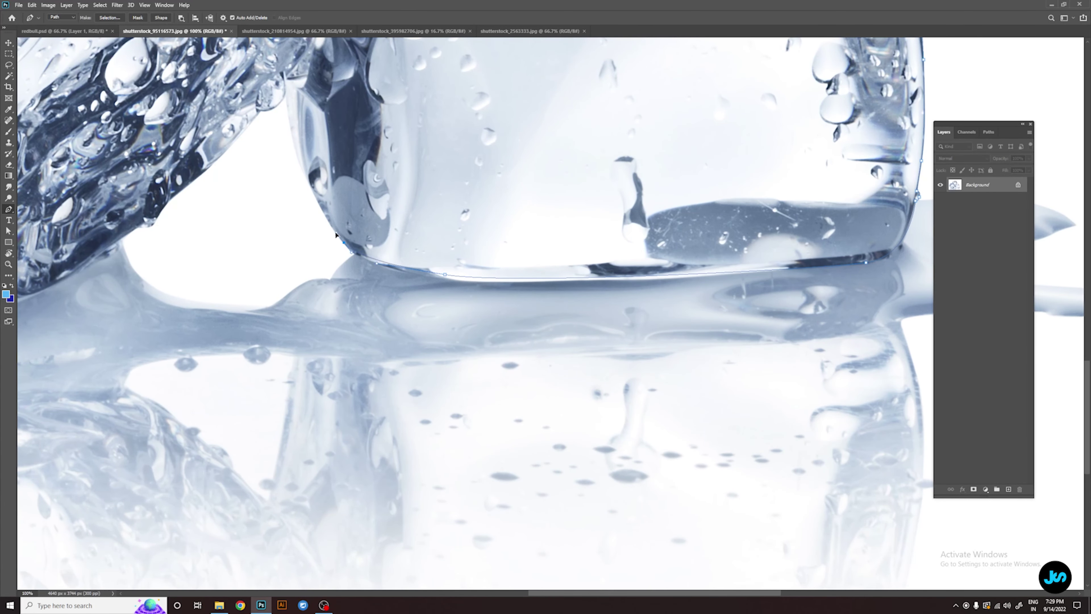
pyautogui.moveTo(336, 234); pyautogui.dragTo(350, 263)
pyautogui.hotkey('ctrl', '+')
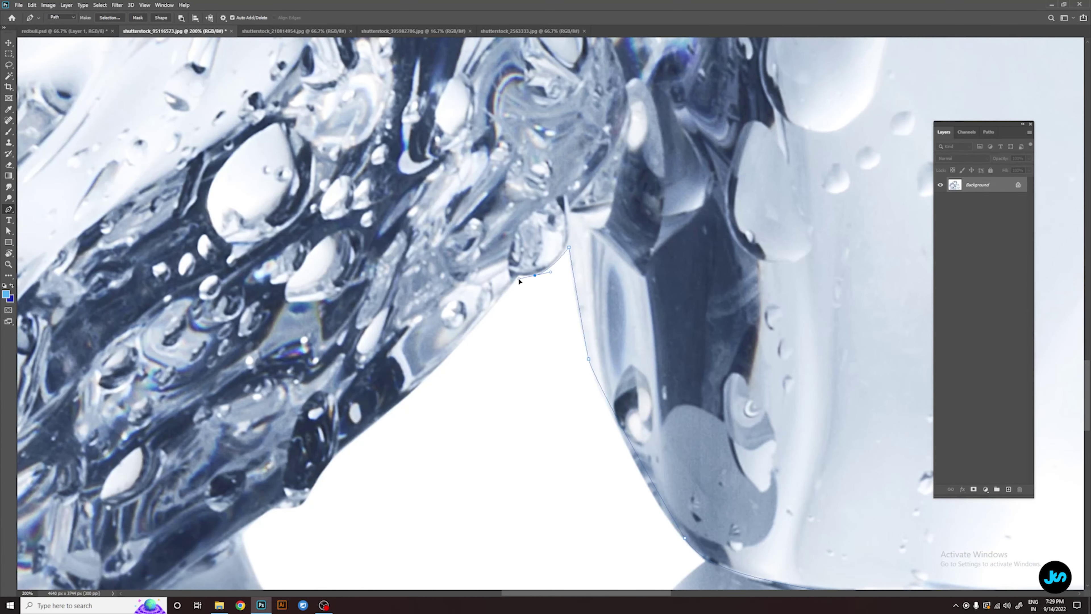
pyautogui.moveTo(146, 241); pyautogui.dragTo(532, 275)
pyautogui.moveTo(284, 318)
pyautogui.mouseDown()
pyautogui.moveTo(439, 340)
pyautogui.moveTo(522, 190)
pyautogui.mouseUp()
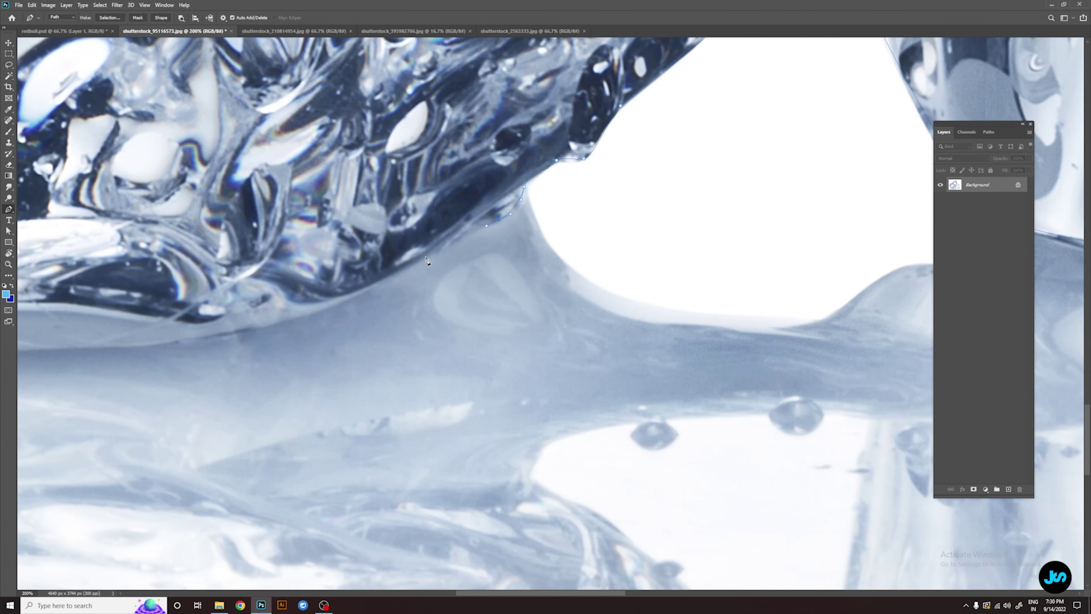
pyautogui.moveTo(426, 260); pyautogui.dragTo(607, 180)
pyautogui.click(399, 254)
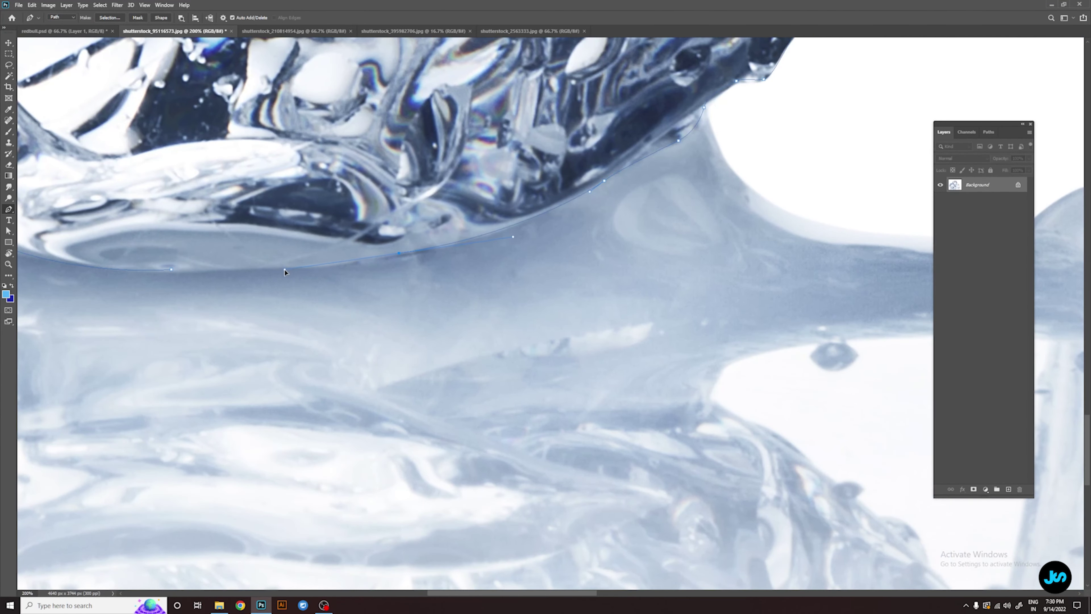
# Check the next cube edge, then fit the whole ice-cube image on screen
pyautogui.hotkey('ctrl', '0')
pyautogui.hotkey('ctrl', '+')
pyautogui.hotkey('ctrl', '+')
pyautogui.hotkey('ctrl', '+')
pyautogui.moveTo(189, 246); pyautogui.dragTo(390, 213)
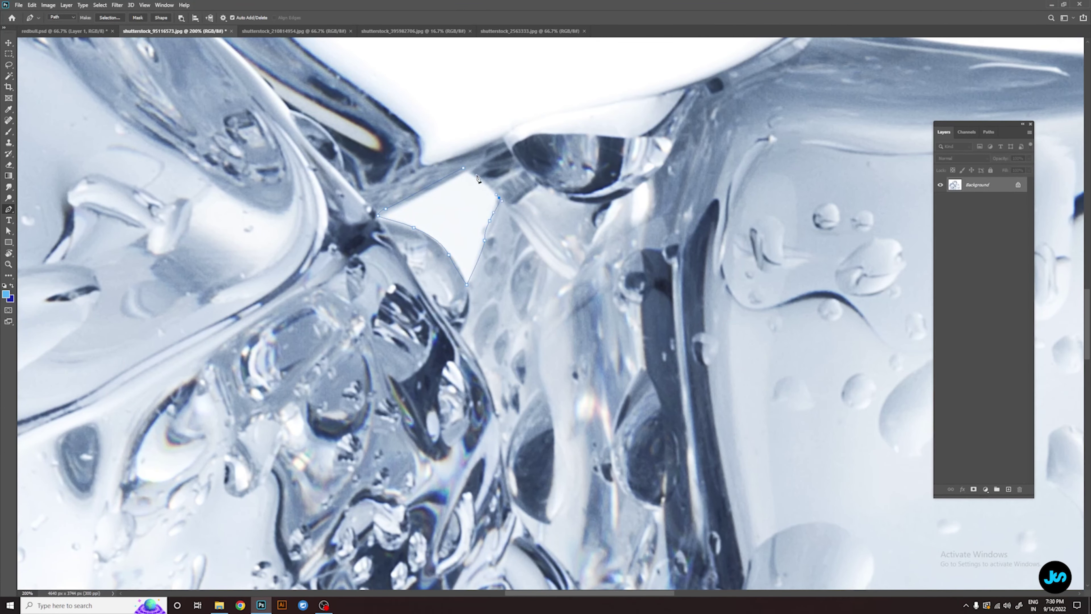
pyautogui.hotkey('ctrl', '0')
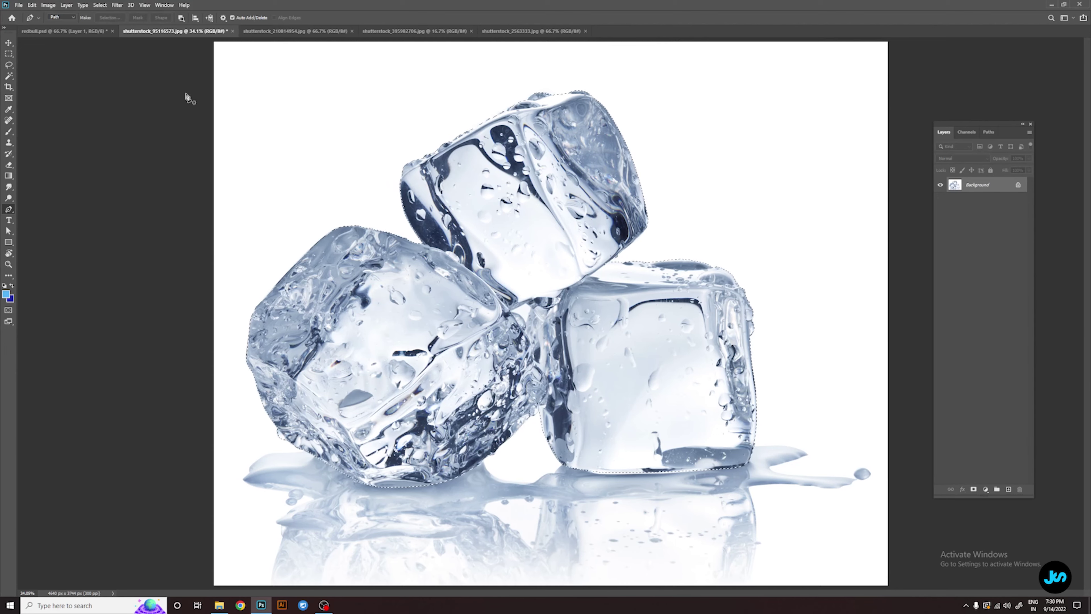
# Turn the traced path into a selection, save it as an alpha channel and fill it white
pyautogui.rightClick(499, 234)
pyautogui.click(538, 244)
pyautogui.press('Return')
pyautogui.click(967, 132)
pyautogui.click(994, 488)
pyautogui.click(968, 201)
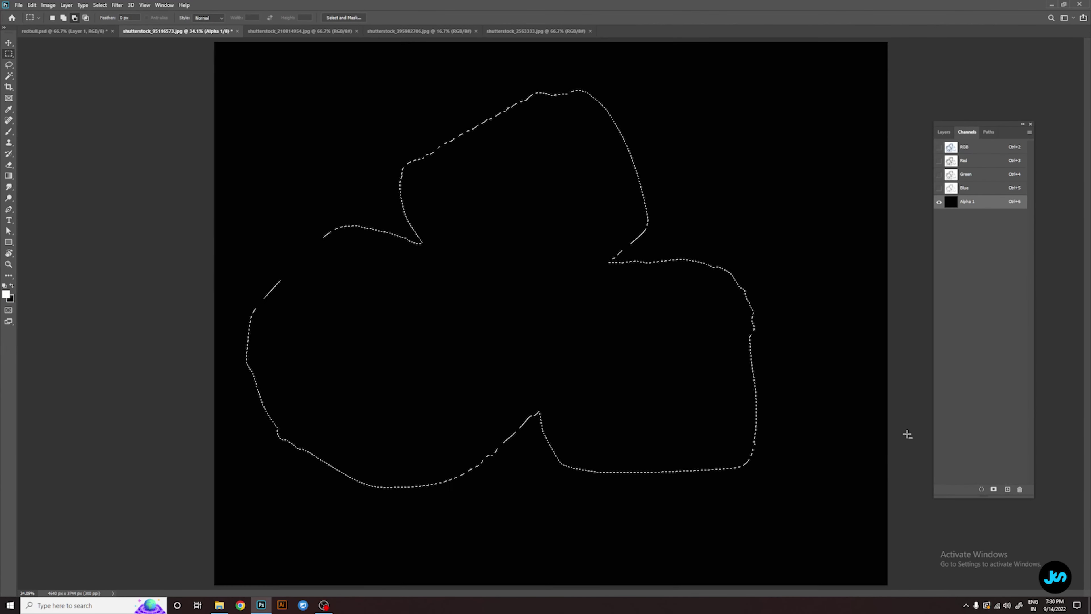
pyautogui.hotkey('alt', 'BackSpace')
pyautogui.press('x')
# Select the gap from the Work Path, feather it, and fill the gap between cubes black
pyautogui.click(989, 132)
pyautogui.click(962, 147)
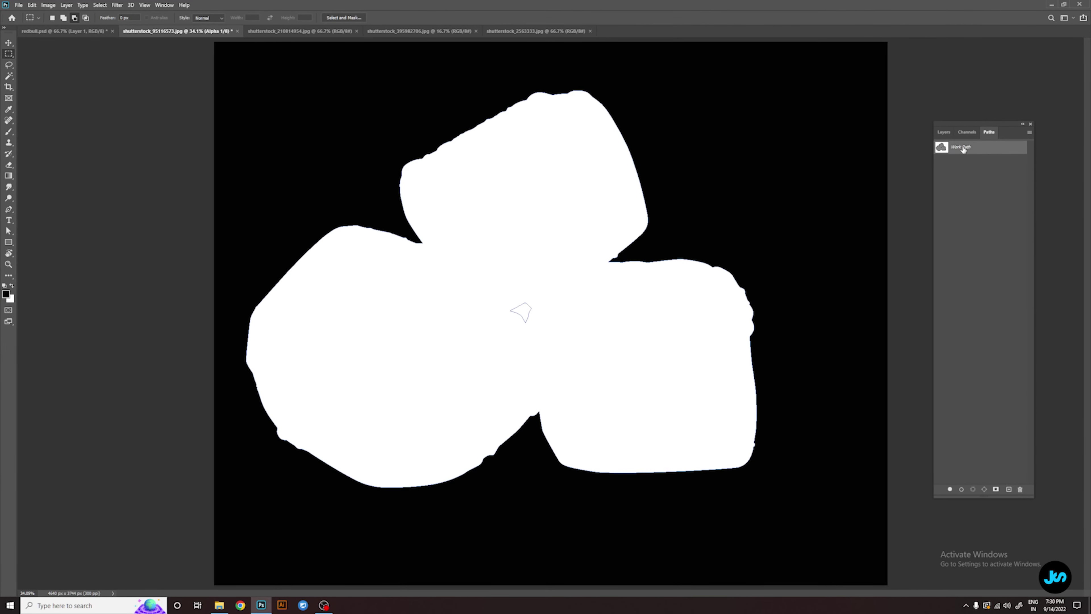
pyautogui.hotkey('ctrl', 'Return')
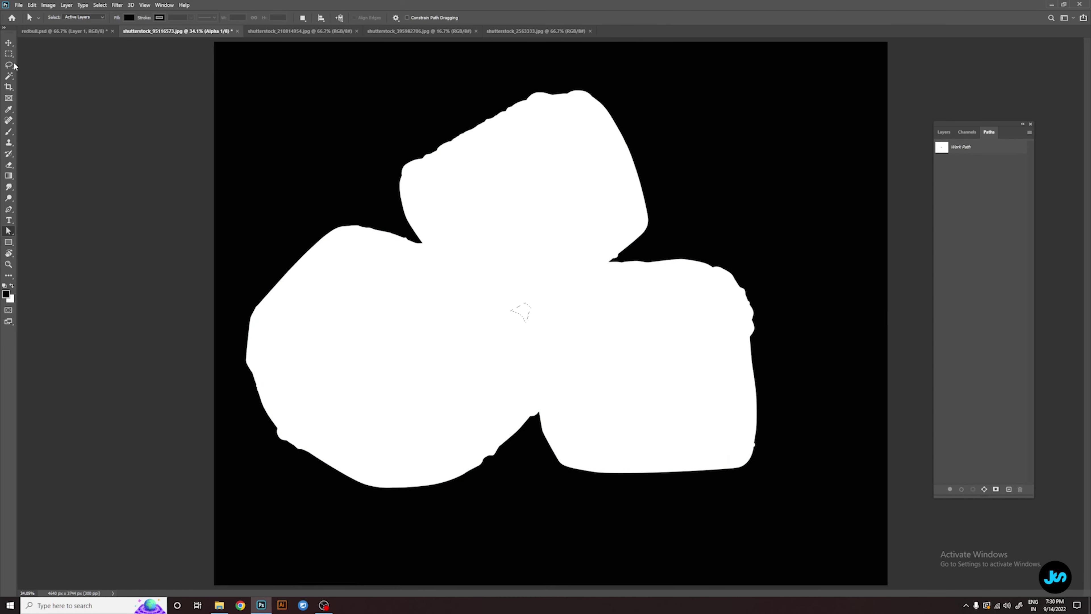
pyautogui.press('m')
pyautogui.rightClick(520, 309)
pyautogui.click(537, 329)
pyautogui.click(650, 276)
pyautogui.hotkey('alt', 'BackSpace')
pyautogui.press('x')
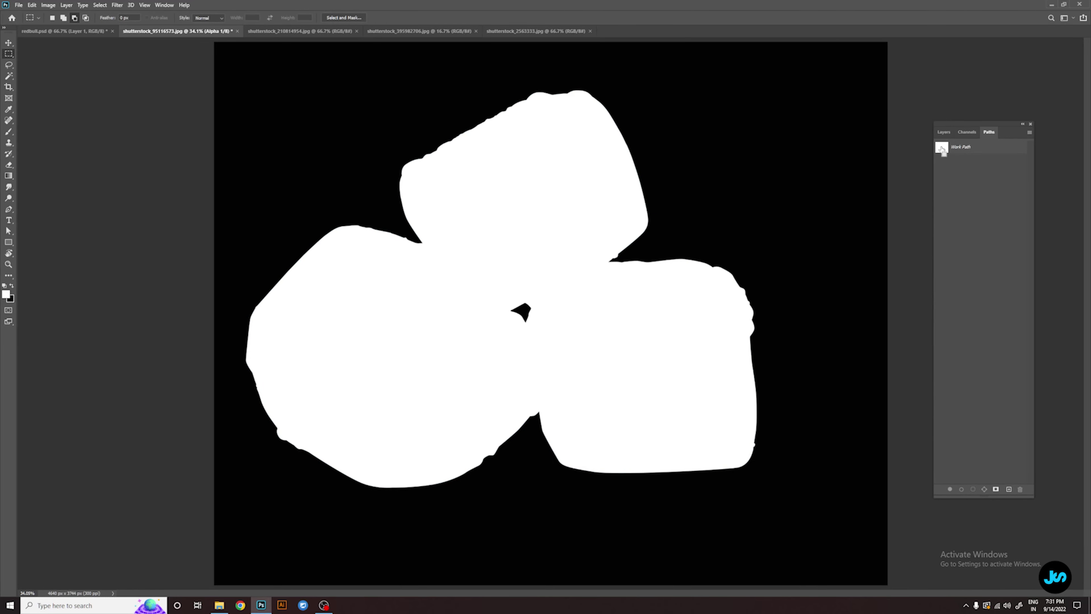
# Copy the ice-cube selection from the composite onto a new layer, Layer 1
pyautogui.click(967, 132)
pyautogui.click(944, 132)
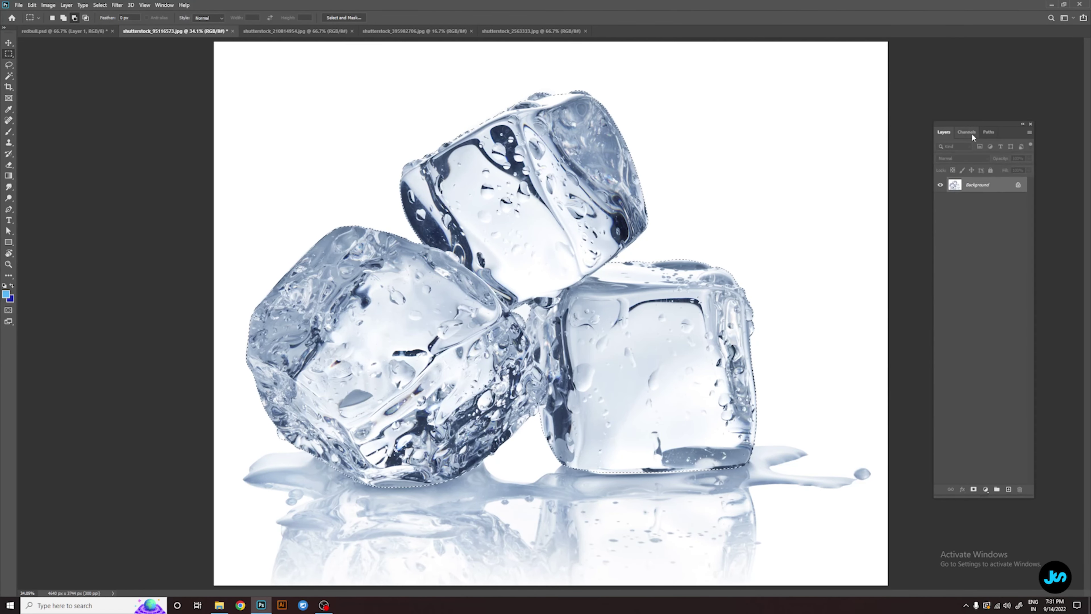
pyautogui.hotkey('ctrl', 'j')
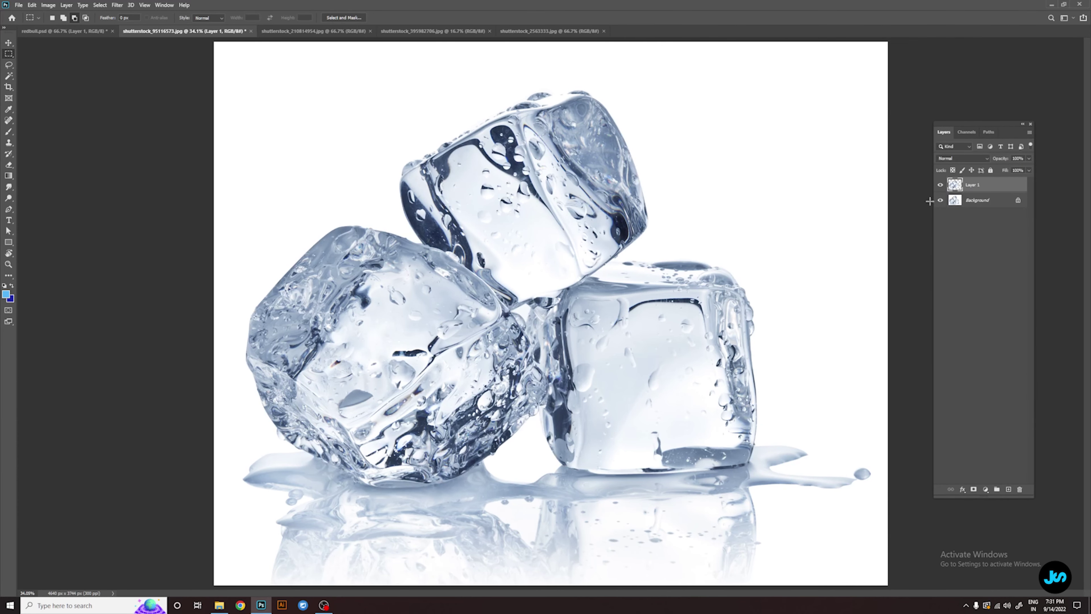
# Bring the ice-cube layer into redbull.psd and shrink it to sit just below the can
pyautogui.press('v')
pyautogui.moveTo(547, 171)
pyautogui.mouseDown()
pyautogui.moveTo(41, 27)
pyautogui.moveTo(546, 443)
pyautogui.mouseUp()
pyautogui.hotkey('ctrl', 'r')
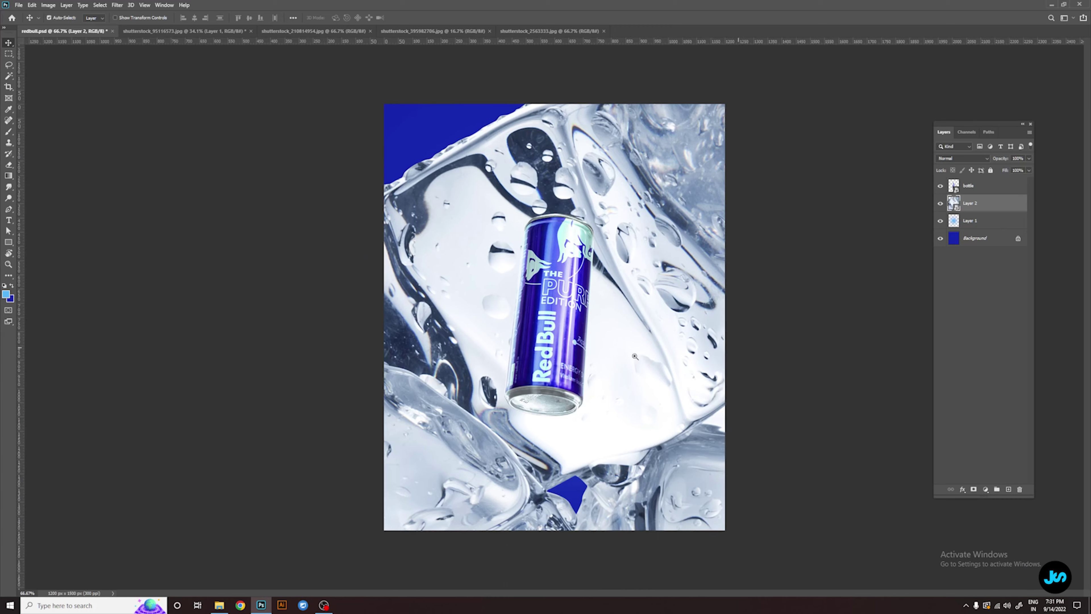
pyautogui.hotkey('ctrl', '-')
pyautogui.hotkey('ctrl', 't')
pyautogui.moveTo(792, 383); pyautogui.dragTo(574, 353)
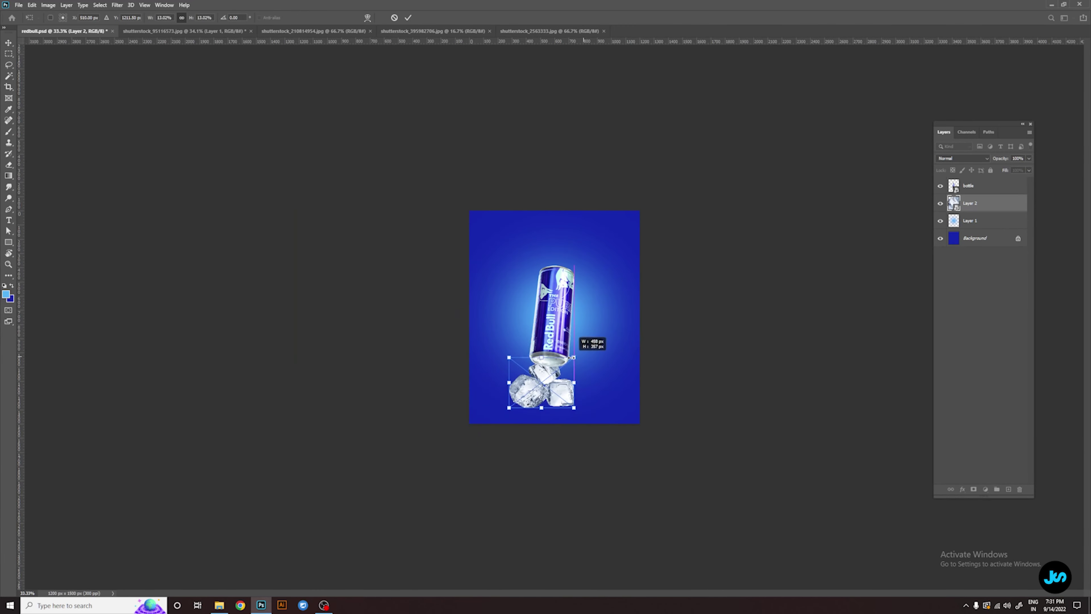
pyautogui.hotkey('ctrl', '+')
pyautogui.hotkey('ctrl', '+')
pyautogui.hotkey('ctrl', '+')
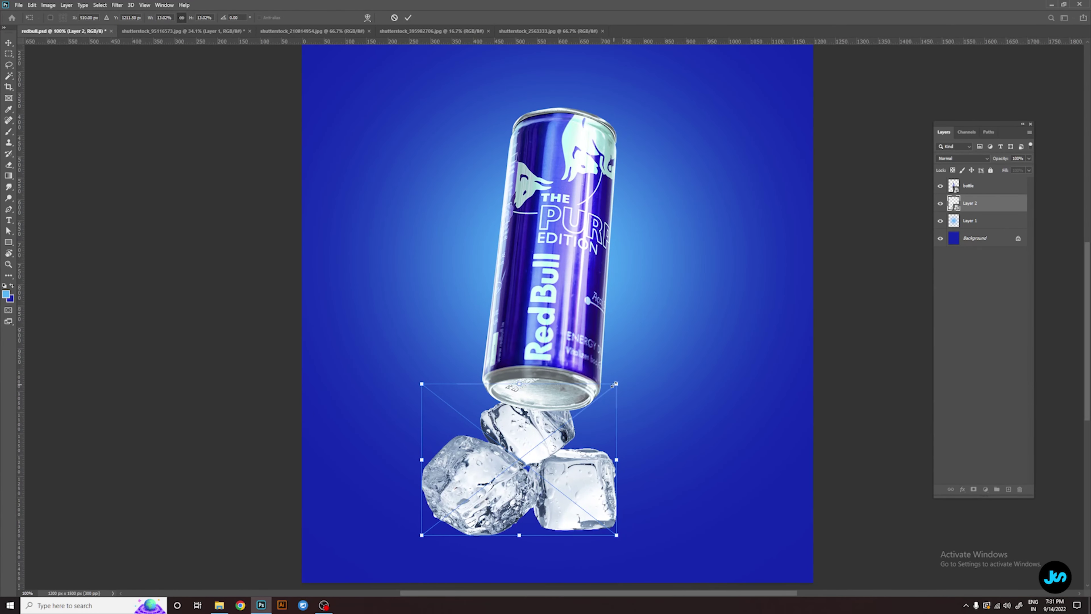
pyautogui.moveTo(614, 384); pyautogui.dragTo(592, 403)
pyautogui.moveTo(511, 438)
pyautogui.mouseDown()
pyautogui.moveTo(508, 459)
pyautogui.moveTo(653, 514)
pyautogui.mouseUp()
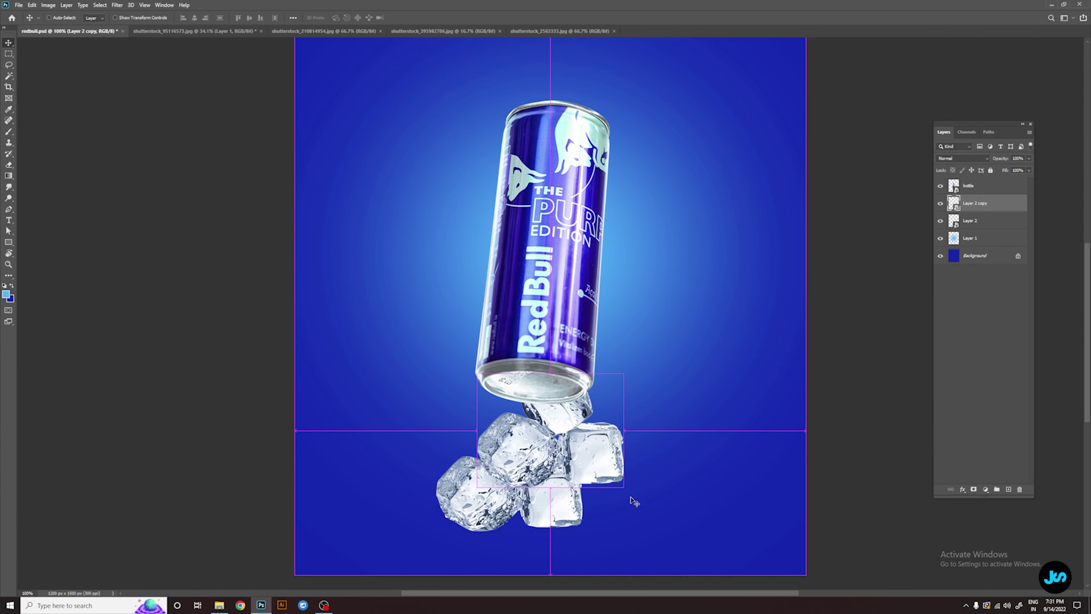
# Duplicate and rotate the ice cubes, placing a copy under the can's left side
pyautogui.press('t')
pyautogui.hotkey('ctrl', 't')
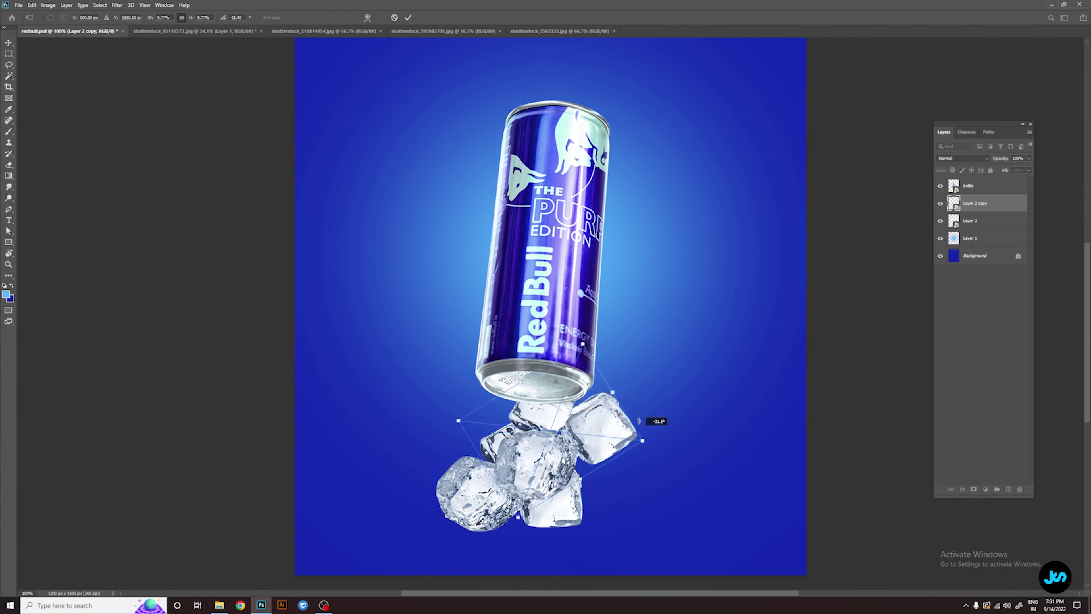
pyautogui.moveTo(653, 429)
pyautogui.mouseDown()
pyautogui.moveTo(658, 438)
pyautogui.moveTo(516, 434)
pyautogui.mouseUp()
pyautogui.press('Return')
pyautogui.hotkey('ctrl', 't')
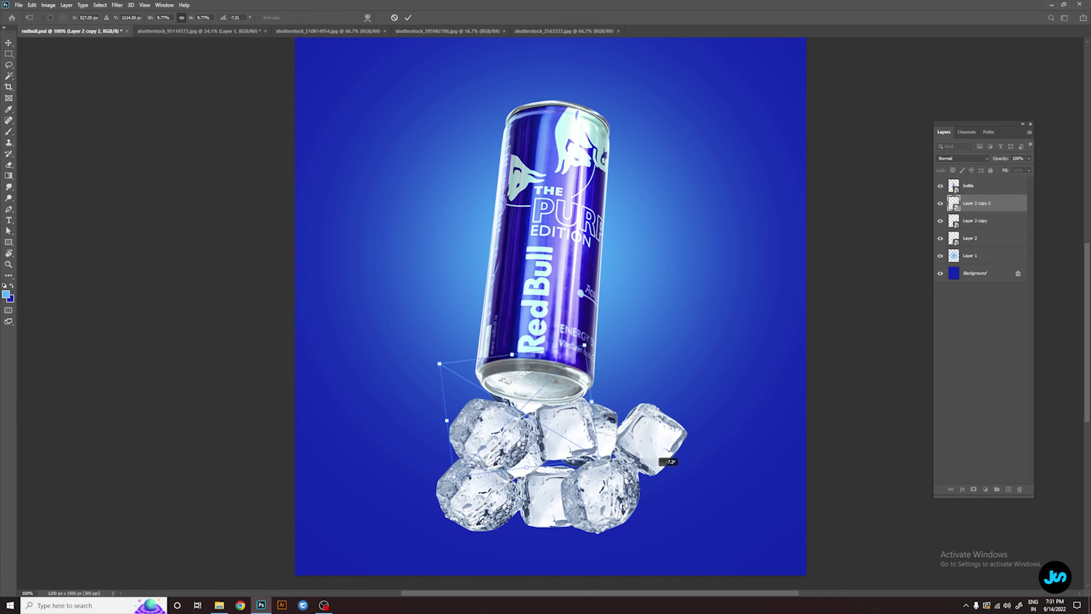
pyautogui.moveTo(456, 469)
pyautogui.mouseDown()
pyautogui.moveTo(498, 419)
pyautogui.moveTo(591, 416)
pyautogui.moveTo(547, 423)
pyautogui.mouseUp()
# Nudge the left ice cubes and place a rotated copy to the right of the can
pyautogui.hotkey('ctrl', 't')
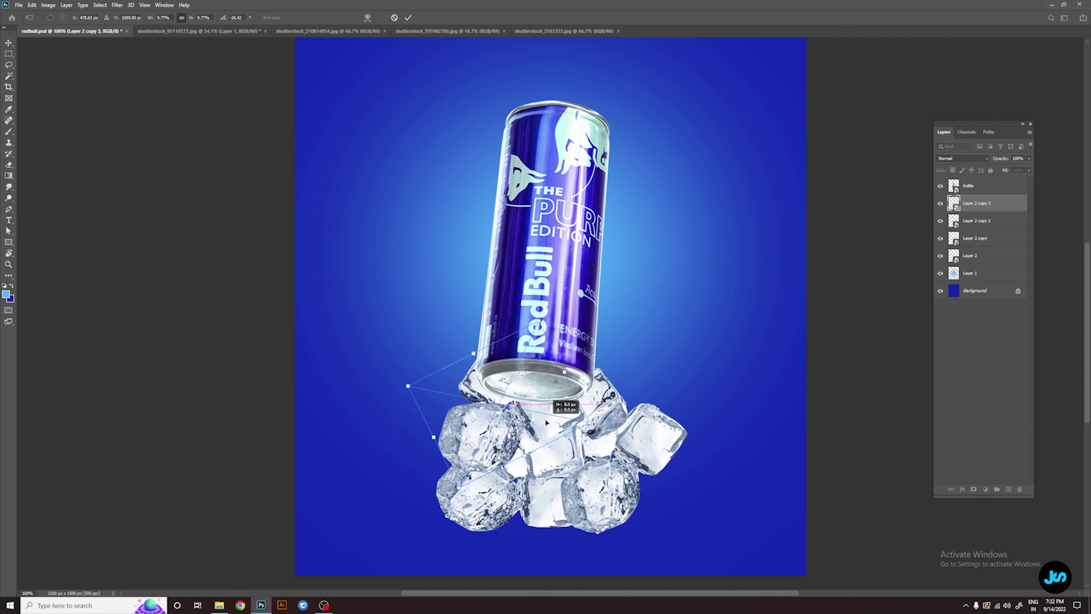
pyautogui.hotkey('ctrl', '-')
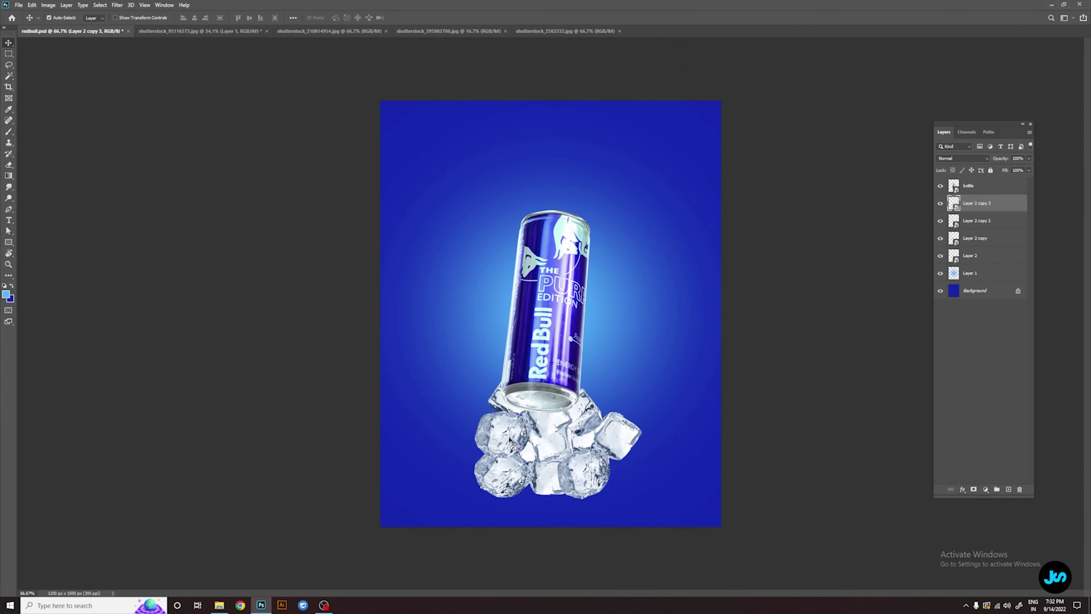
pyautogui.moveTo(464, 467); pyautogui.dragTo(560, 473)
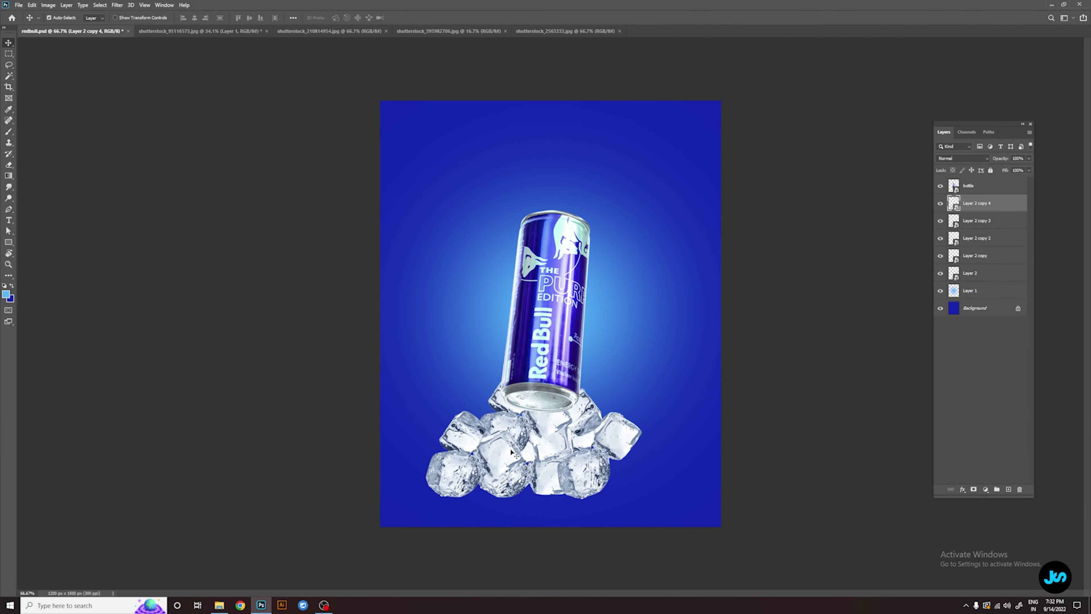
pyautogui.moveTo(506, 449)
pyautogui.mouseDown()
pyautogui.moveTo(507, 392)
pyautogui.moveTo(618, 386)
pyautogui.moveTo(657, 371)
pyautogui.moveTo(638, 360)
pyautogui.moveTo(663, 368)
pyautogui.moveTo(664, 380)
pyautogui.mouseUp()
pyautogui.hotkey('ctrl', 't')
pyautogui.press('Return')
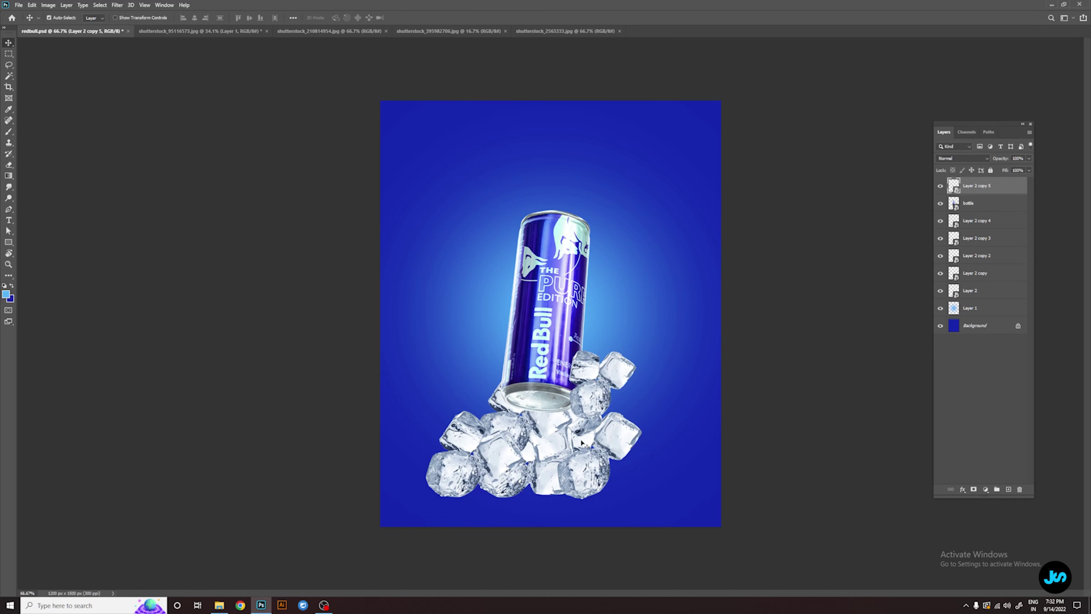
# Delete all the ice pile layers
pyautogui.press('ctrl')
pyautogui.click(967, 220)
pyautogui.keyDown('shift'); pyautogui.click(971, 291); pyautogui.keyUp('shift')
pyautogui.press('Delete')
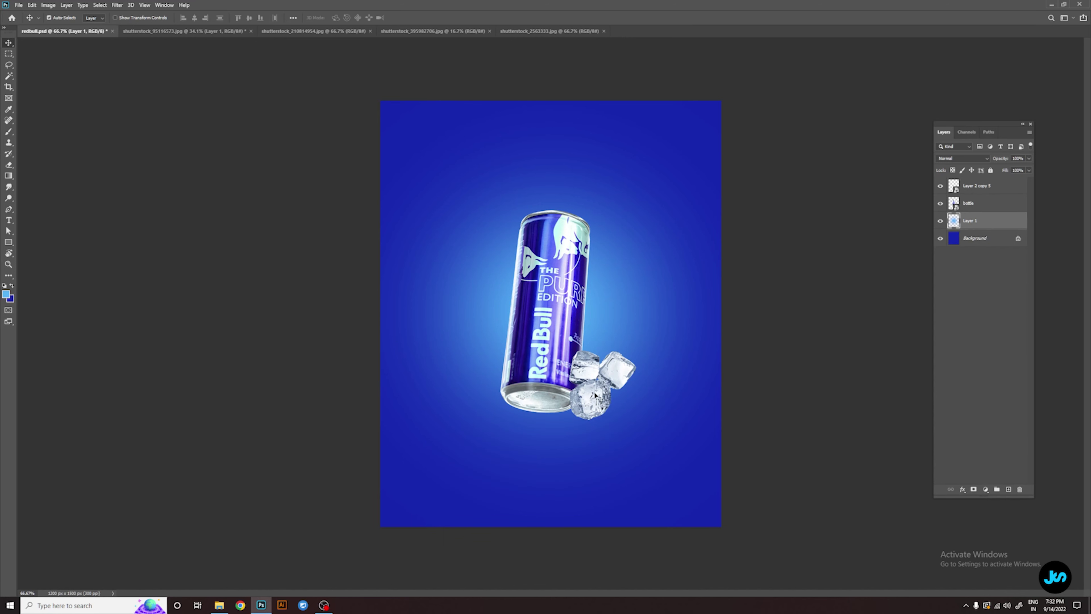
# Duplicate Layer 2 copy 5 behind the can's left side and beside the can top
pyautogui.click(596, 396)
pyautogui.moveTo(598, 399); pyautogui.dragTo(508, 351)
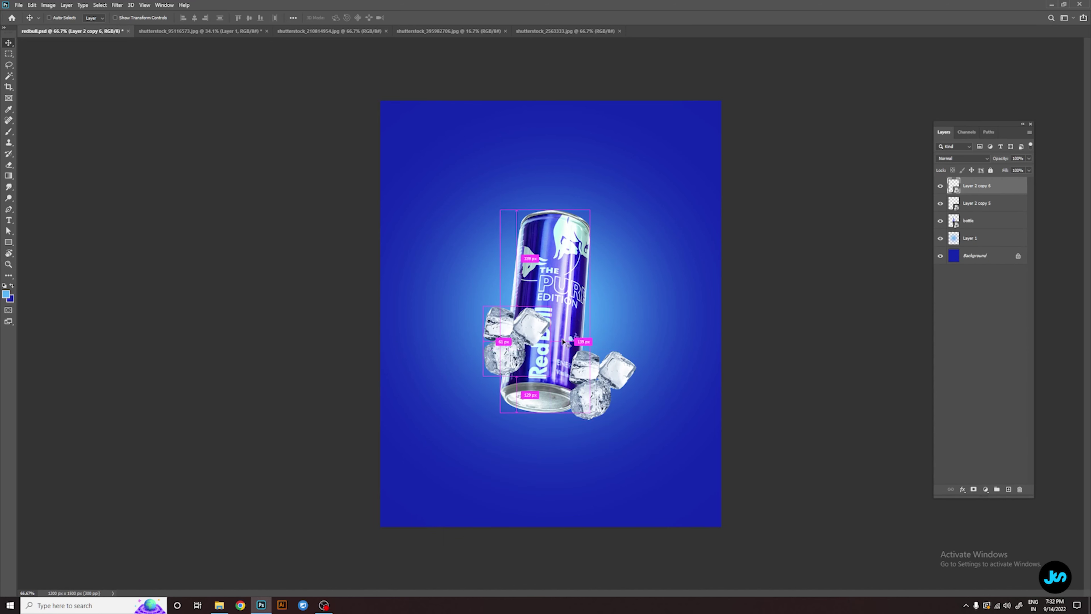
pyautogui.hotkey('ctrl', '[')
pyautogui.hotkey('ctrl', '[')
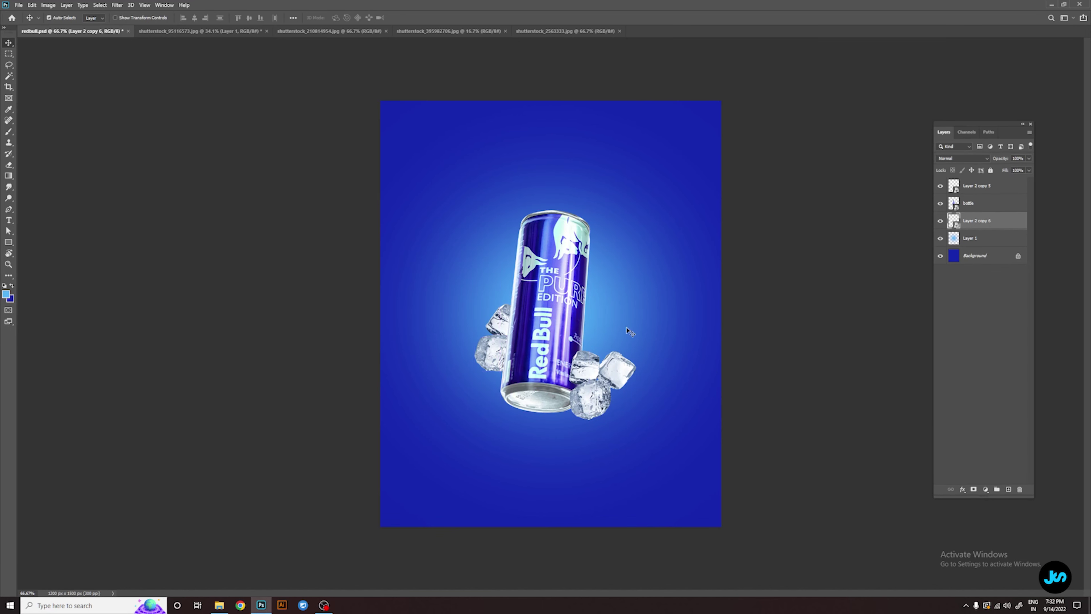
pyautogui.hotkey('ctrl', '+')
pyautogui.moveTo(486, 366); pyautogui.dragTo(510, 216)
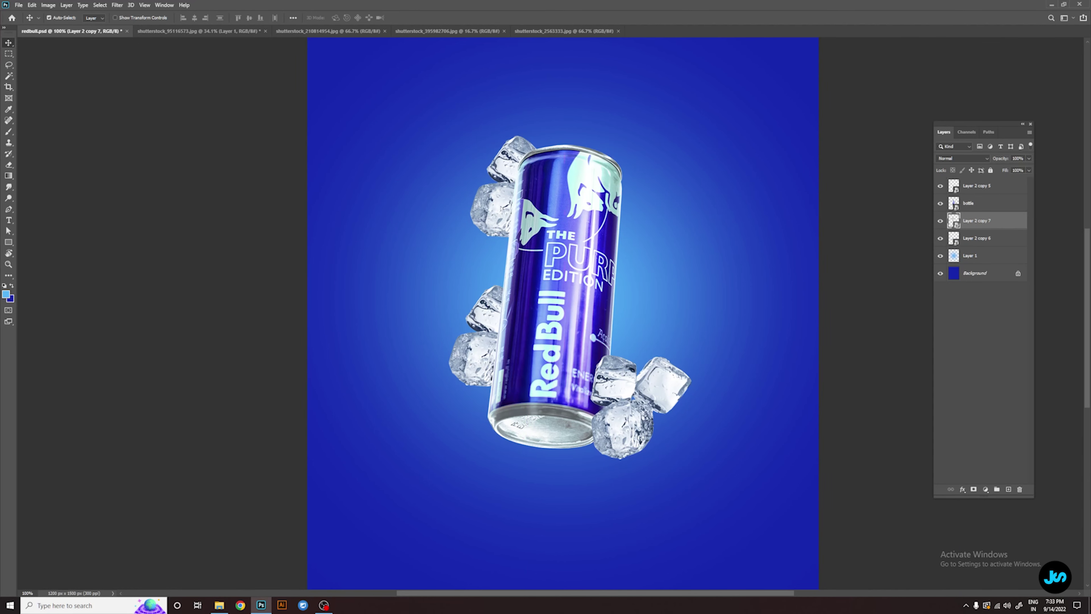
pyautogui.scroll(2, 447, 180)
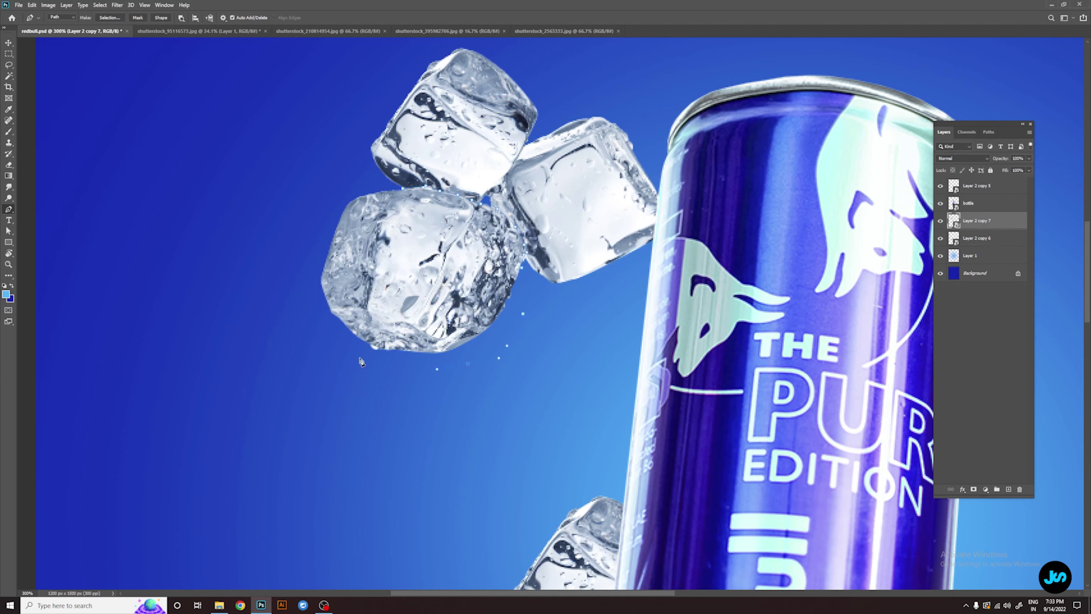
# Feather a selection around the lower-left ice cube, then add and delete a layer mask on Layer 2 copy 7
pyautogui.hotkey('ctrl', 'Return')
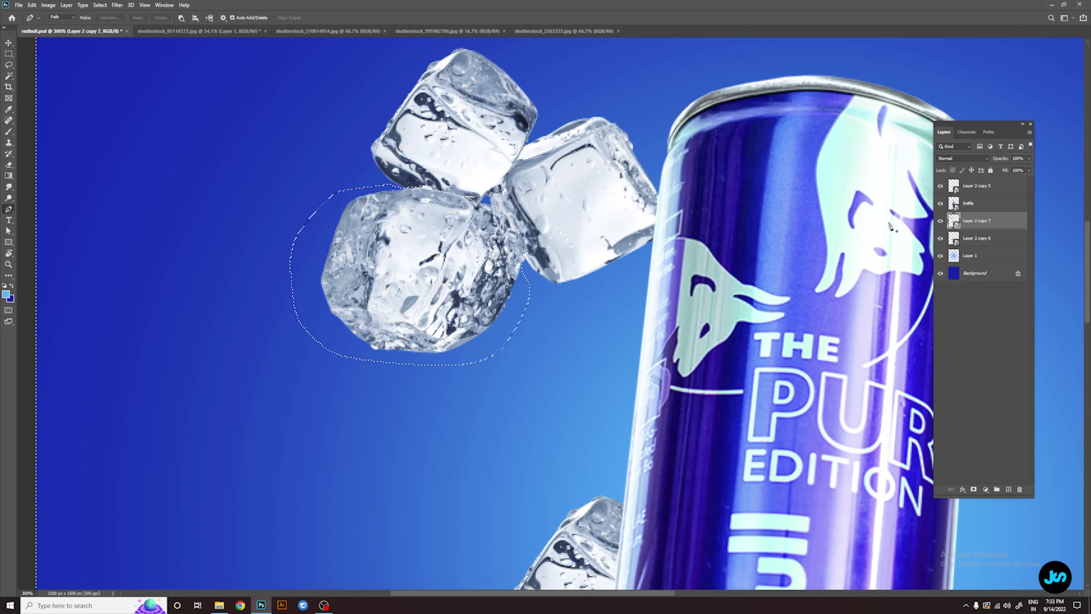
pyautogui.click(9, 53)
pyautogui.rightClick(395, 245)
pyautogui.click(425, 272)
pyautogui.click(651, 283)
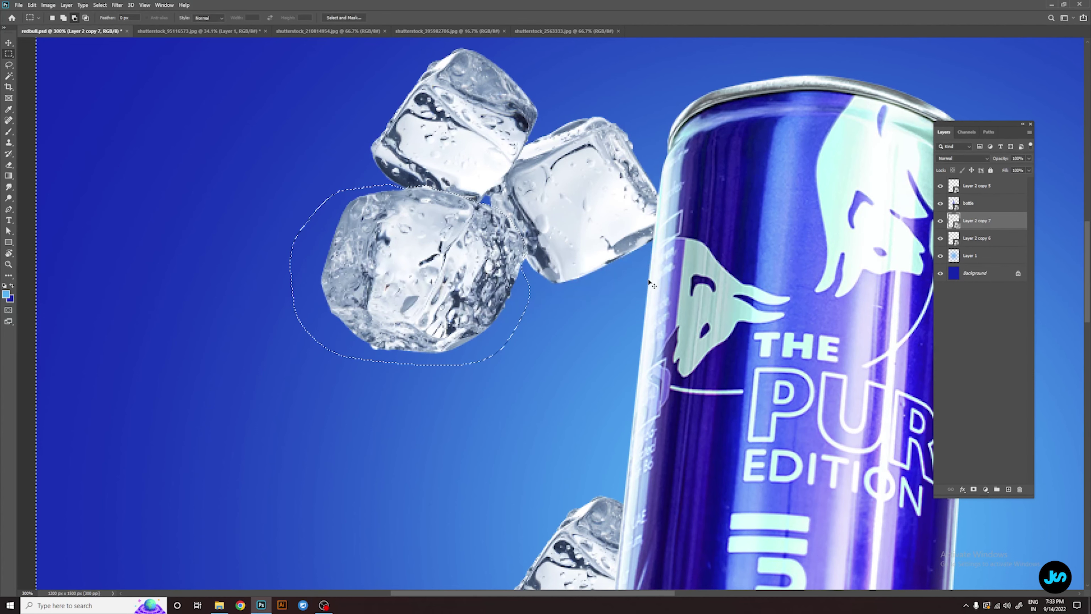
pyautogui.click(974, 490)
pyautogui.hotkey('ctrl', '-')
pyautogui.hotkey('ctrl', '-')
pyautogui.hotkey('ctrl', '-')
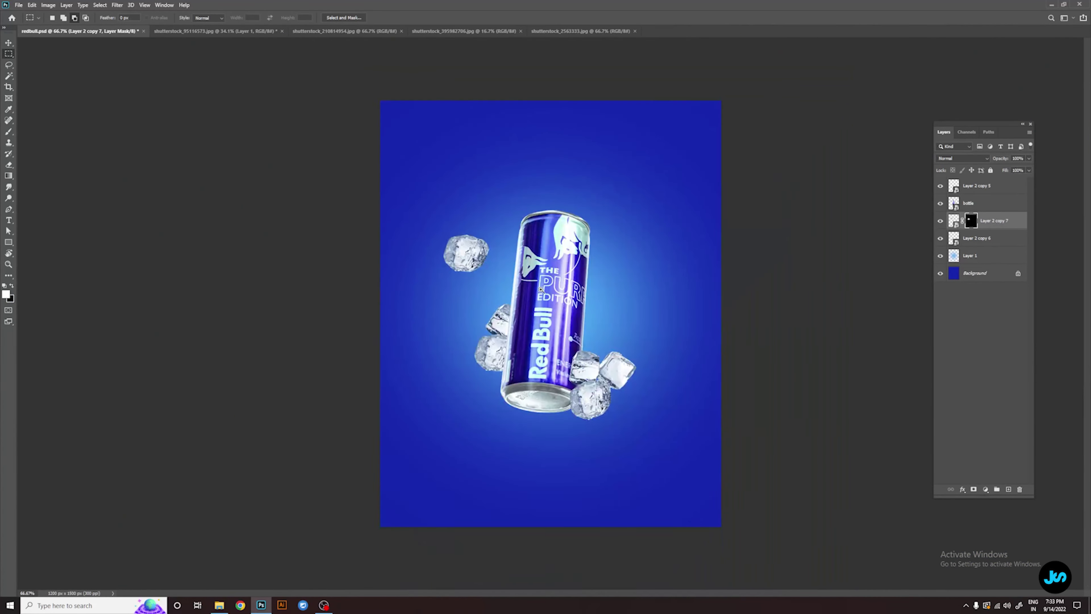
pyautogui.hotkey('ctrl', '+')
pyautogui.rightClick(971, 222)
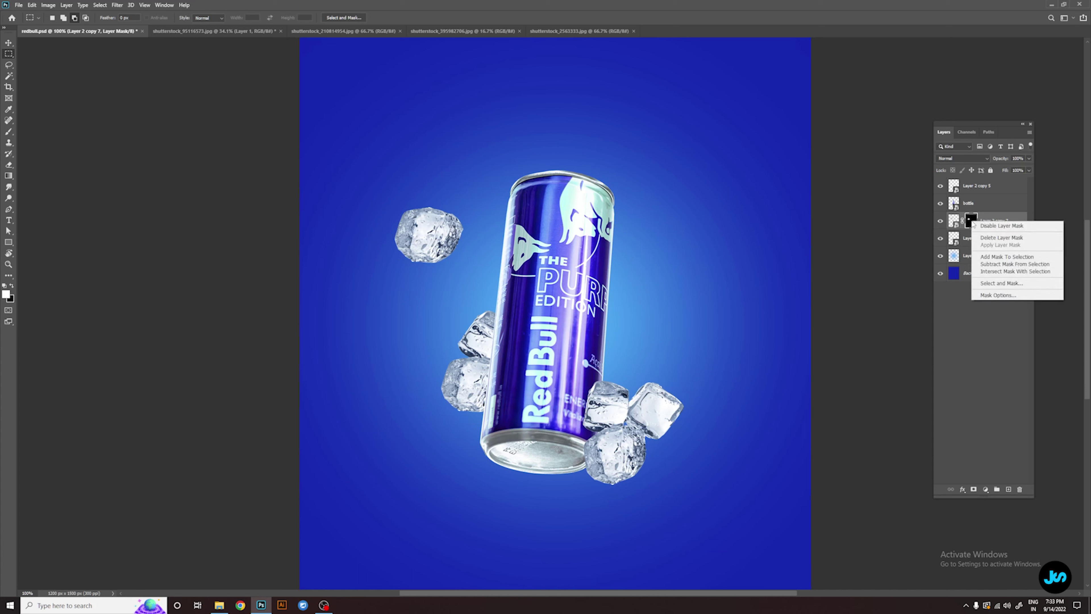
pyautogui.click(988, 297)
# Move the ice cube to the can's top-left rim and place a copy on top of the can
pyautogui.press('v')
pyautogui.moveTo(435, 234); pyautogui.dragTo(519, 181)
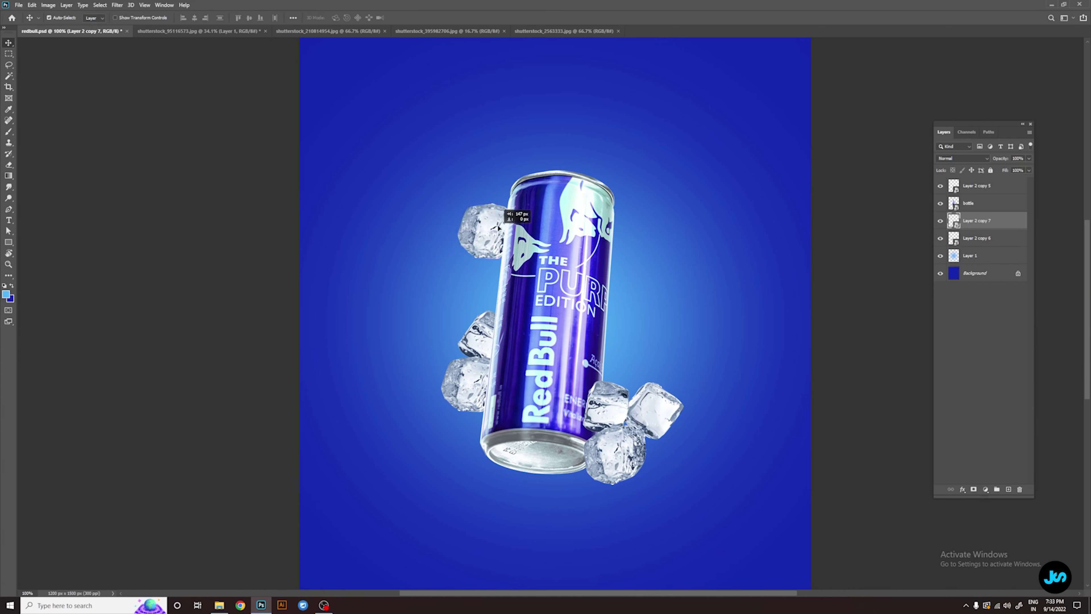
pyautogui.moveTo(987, 200); pyautogui.dragTo(987, 199)
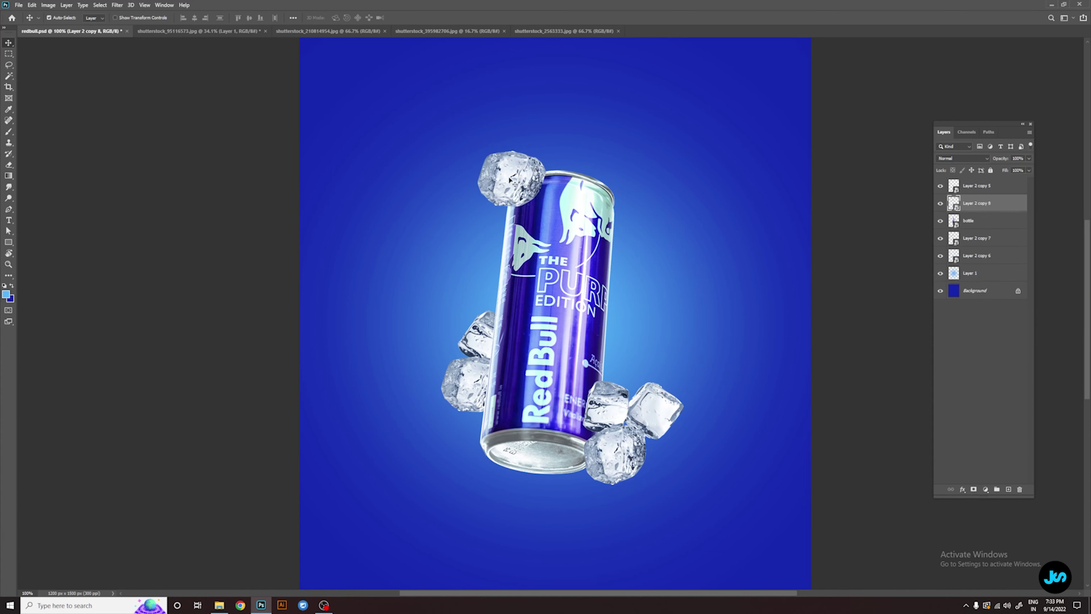
pyautogui.moveTo(510, 180); pyautogui.dragTo(570, 157)
# Scale the top ice cube to about 70% and rotate it about -51° over the lid
pyautogui.hotkey('ctrl', 't')
pyautogui.moveTo(619, 116); pyautogui.dragTo(604, 104)
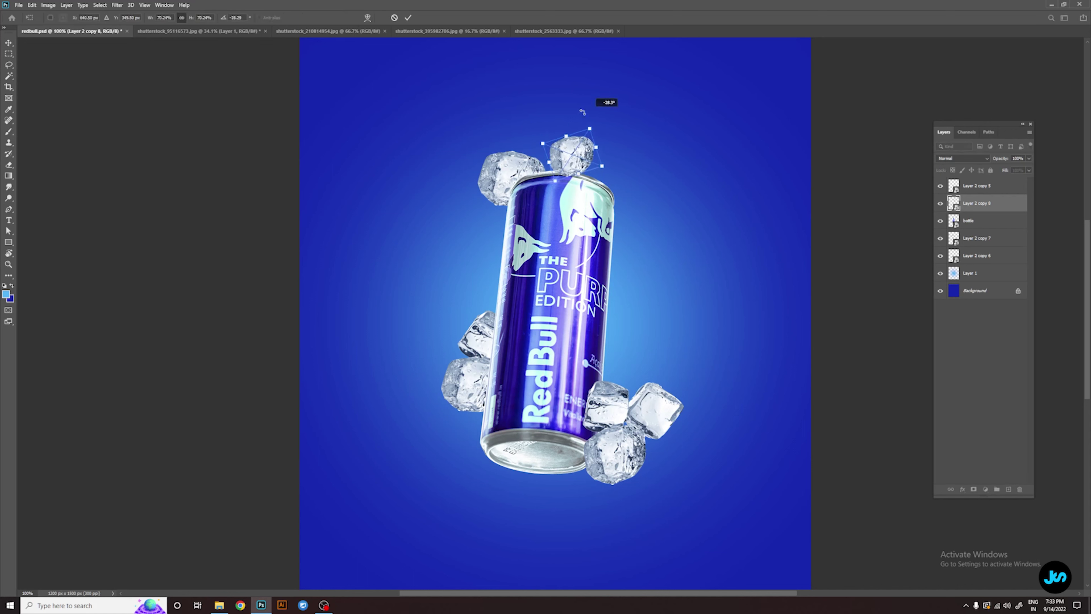
pyautogui.moveTo(556, 138); pyautogui.dragTo(563, 146)
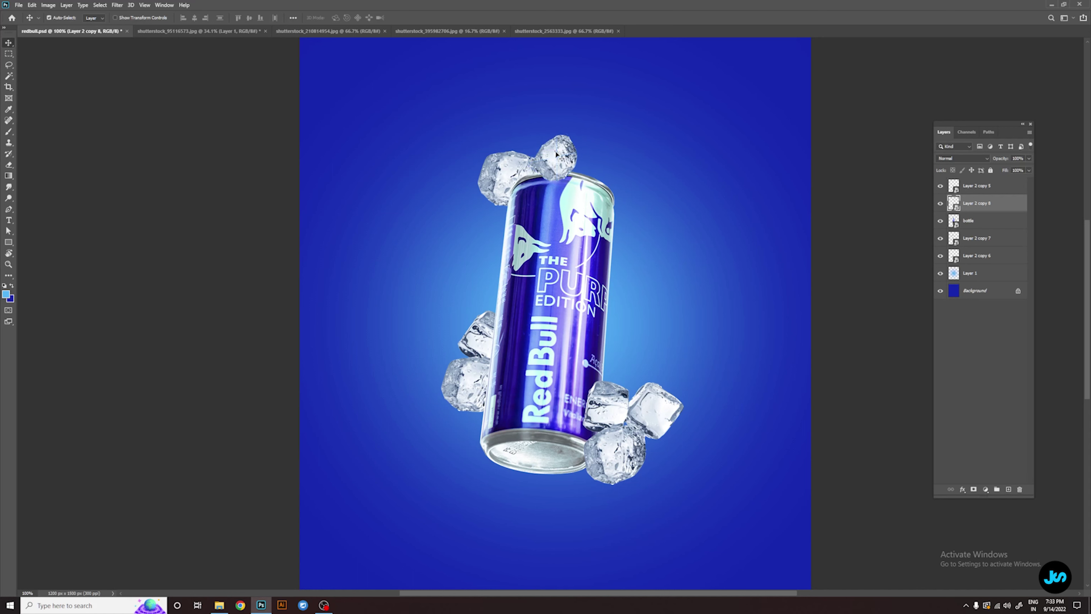
pyautogui.click(664, 407)
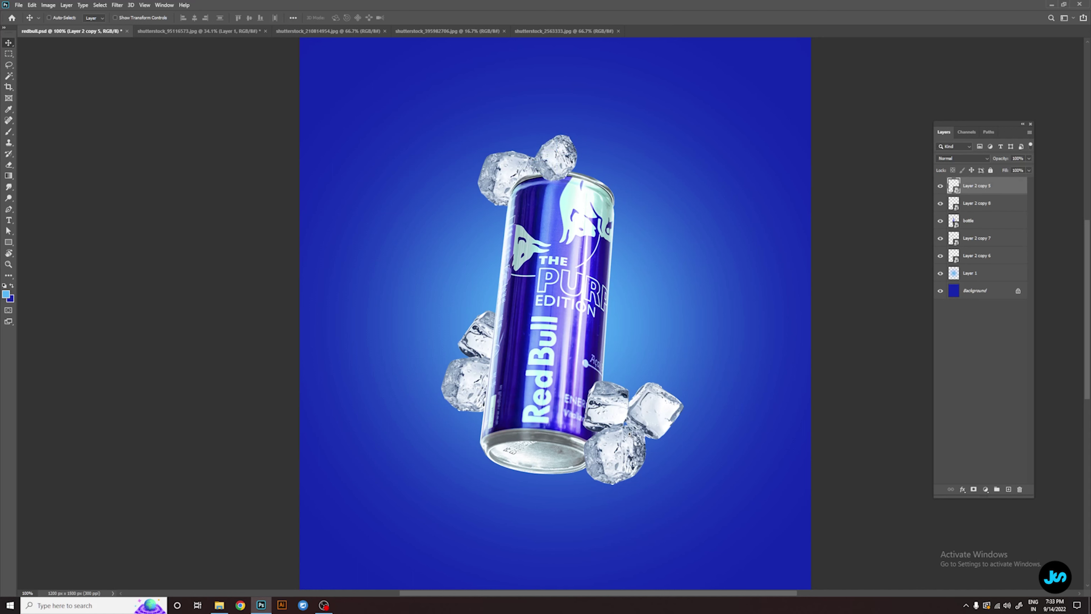
# Mask the feathered selection so a single ice cube remains on its layer
pyautogui.scroll(3, 657, 439)
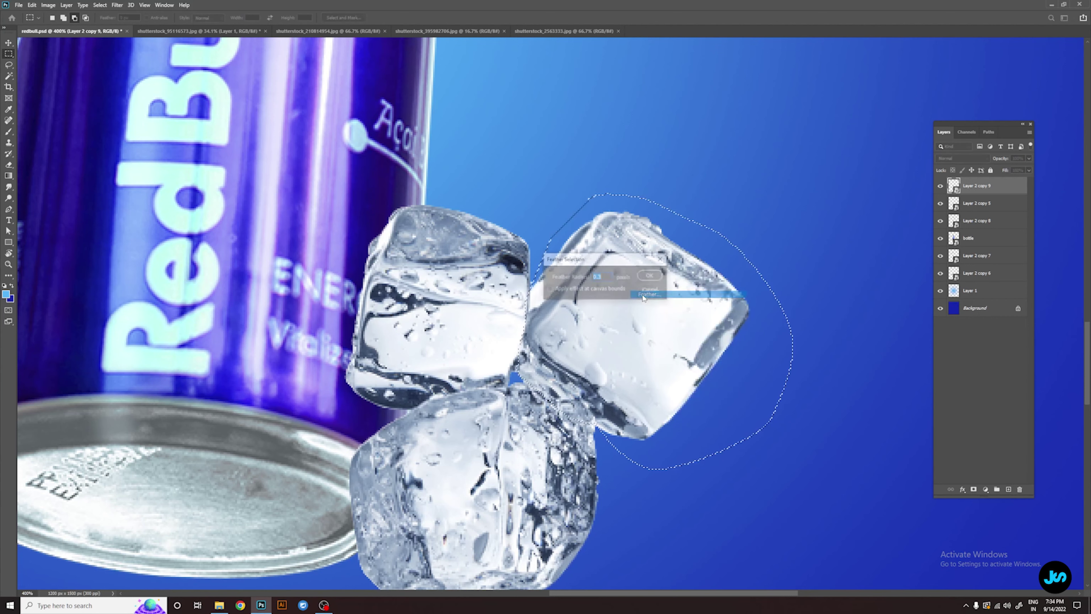
pyautogui.press('m')
pyautogui.click(973, 489)
pyautogui.rightClick(973, 186)
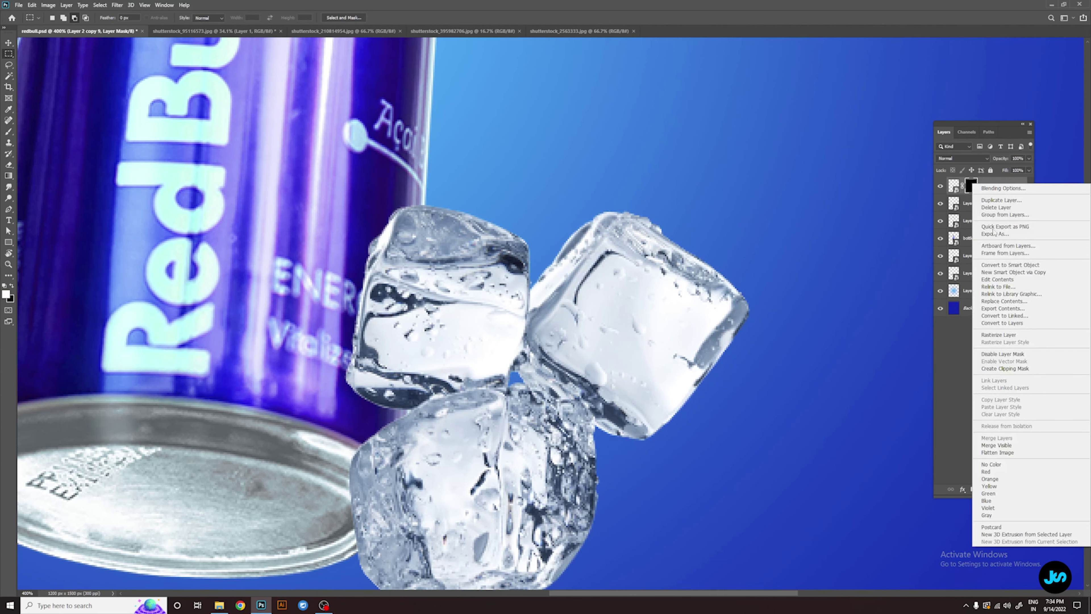
pyautogui.press('Escape')
pyautogui.hotkey('ctrl', 'z')
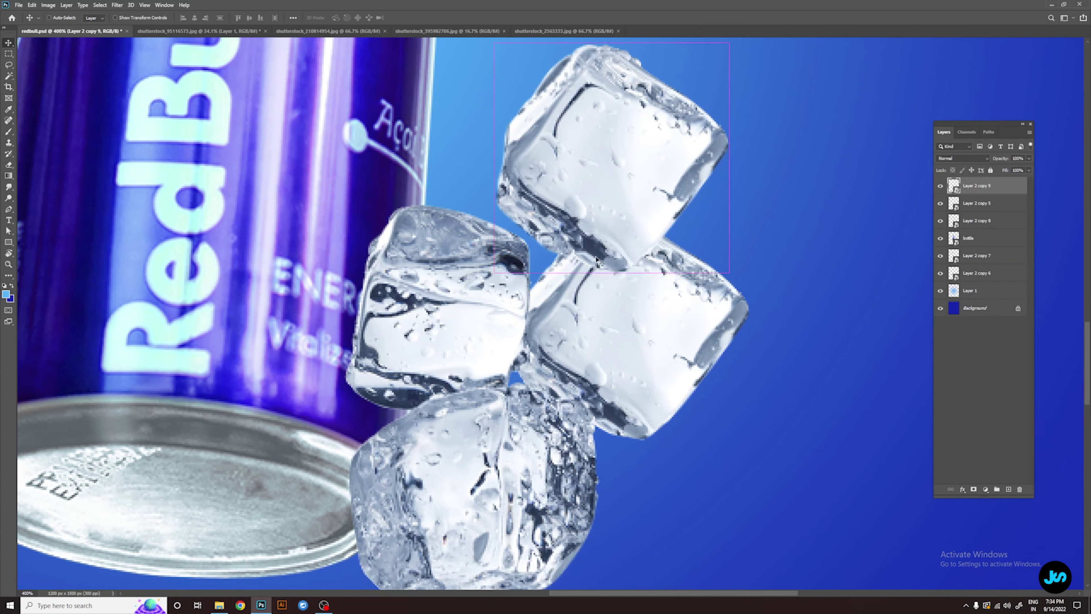
# Move the separated cube above the can, rotate it more upright, and drop a copy near the can
pyautogui.hotkey('ctrl', '-')
pyautogui.hotkey('ctrl', '-')
pyautogui.hotkey('ctrl', '-')
pyautogui.hotkey('ctrl', '-')
pyautogui.moveTo(620, 186)
pyautogui.mouseDown()
pyautogui.moveTo(605, 249)
pyautogui.moveTo(639, 202)
pyautogui.moveTo(628, 142)
pyautogui.mouseUp()
pyautogui.hotkey('ctrl', 't')
pyautogui.press('Return')
pyautogui.moveTo(612, 182); pyautogui.dragTo(504, 384)
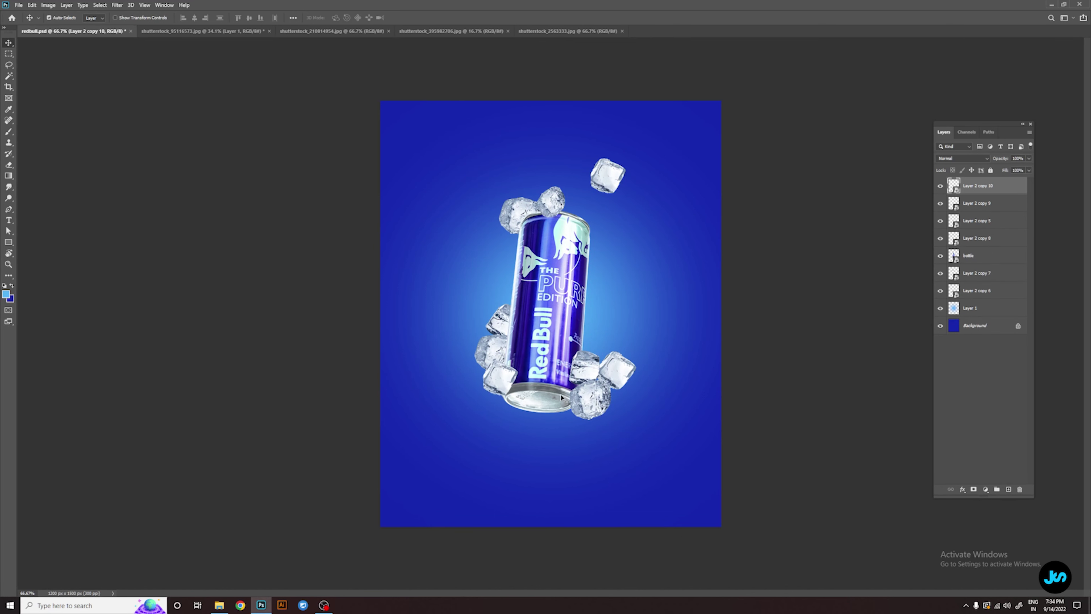
# Copy an ice cube to the can's right, then enlarge layers copy 10 to copy 6 to about 113.5%
pyautogui.moveTo(553, 204); pyautogui.dragTo(612, 270)
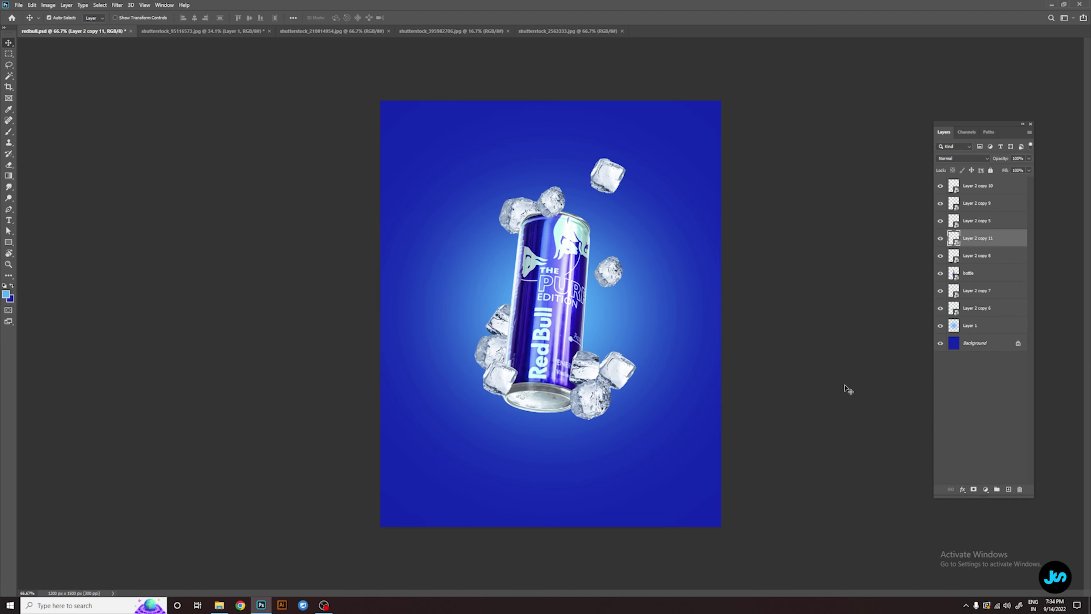
pyautogui.click(979, 308)
pyautogui.keyDown('shift'); pyautogui.click(977, 185); pyautogui.keyUp('shift')
pyautogui.hotkey('ctrl', 't')
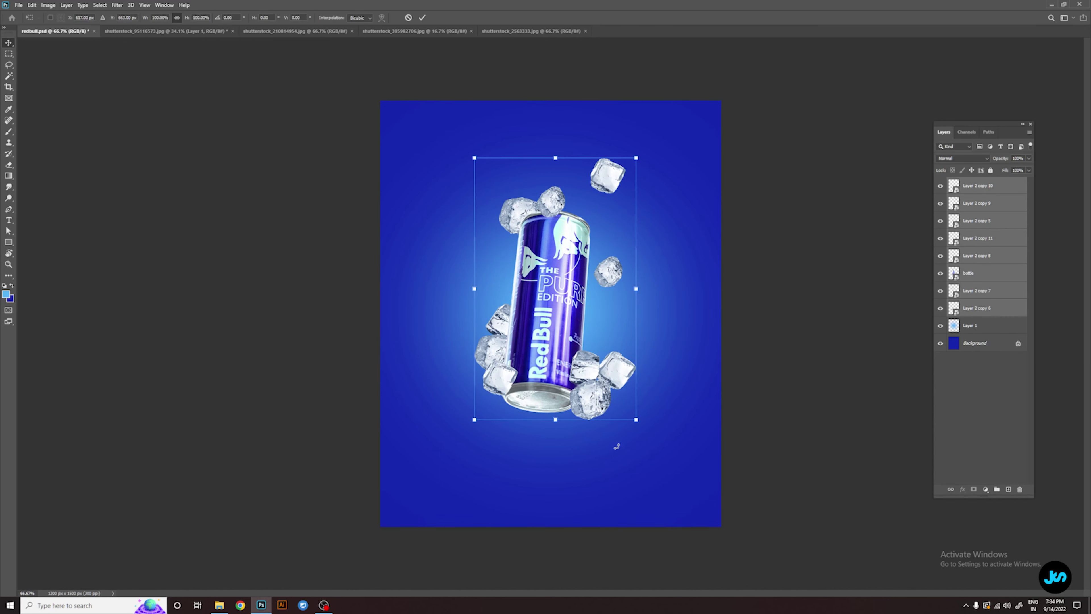
pyautogui.moveTo(638, 419); pyautogui.dragTo(645, 436)
pyautogui.moveTo(586, 389); pyautogui.dragTo(588, 397)
pyautogui.press('Return')
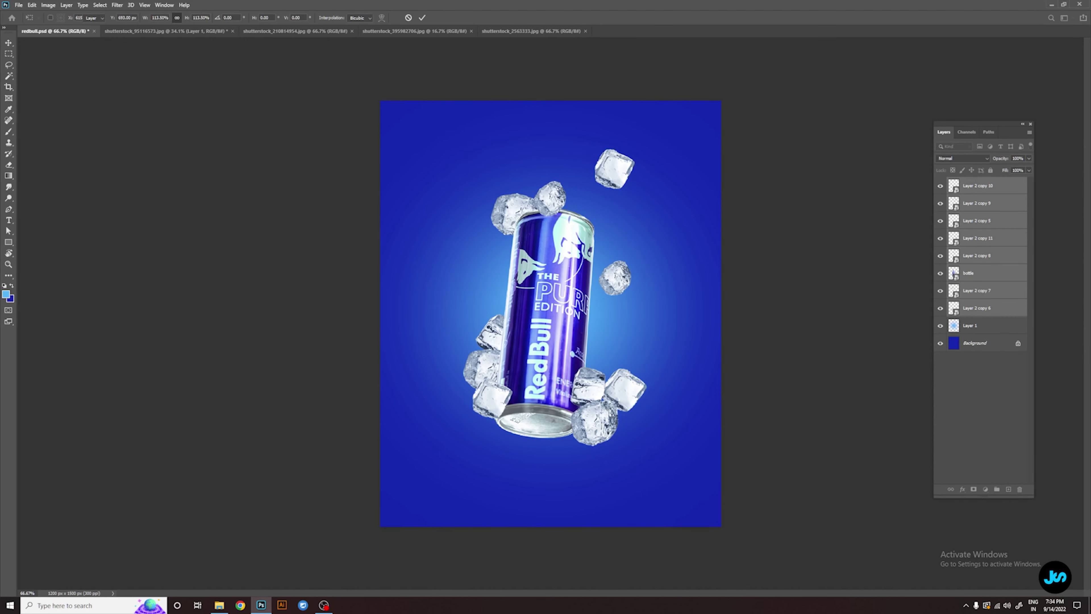
# Add a resized, rotated cube at the top edge and a nearly triple-size cube cropped off the left edge
pyautogui.moveTo(614, 168)
pyautogui.mouseDown()
pyautogui.moveTo(533, 125)
pyautogui.moveTo(577, 119)
pyautogui.moveTo(576, 93)
pyautogui.moveTo(560, 102)
pyautogui.moveTo(424, 253)
pyautogui.moveTo(493, 250)
pyautogui.moveTo(500, 236)
pyautogui.mouseUp()
pyautogui.hotkey('ctrl', 't')
pyautogui.press('Return')
pyautogui.hotkey('ctrl', 't')
pyautogui.moveTo(433, 247); pyautogui.dragTo(435, 248)
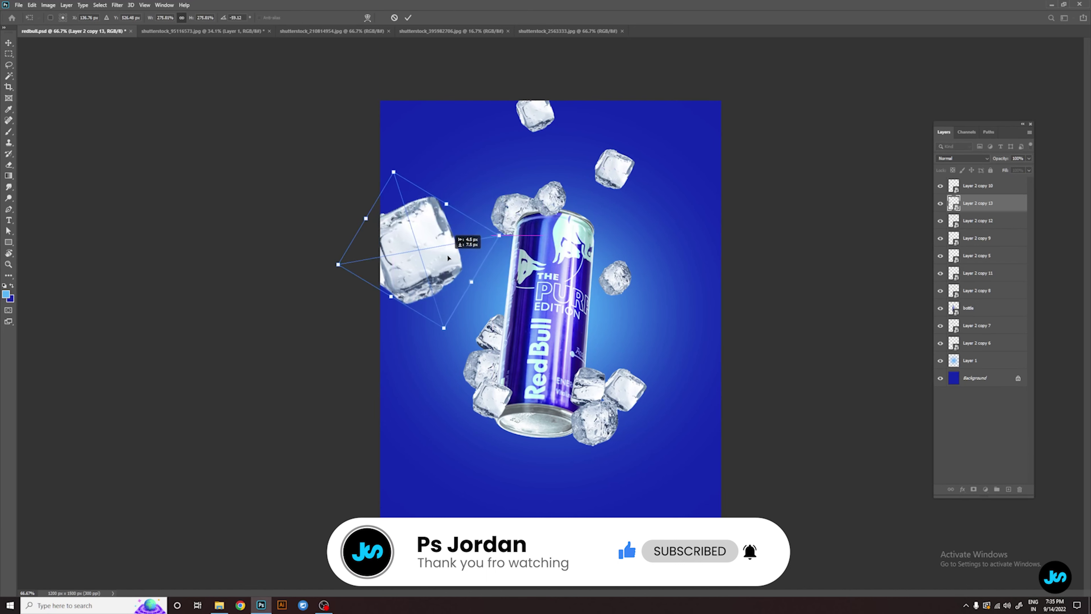
pyautogui.moveTo(476, 301); pyautogui.dragTo(468, 198)
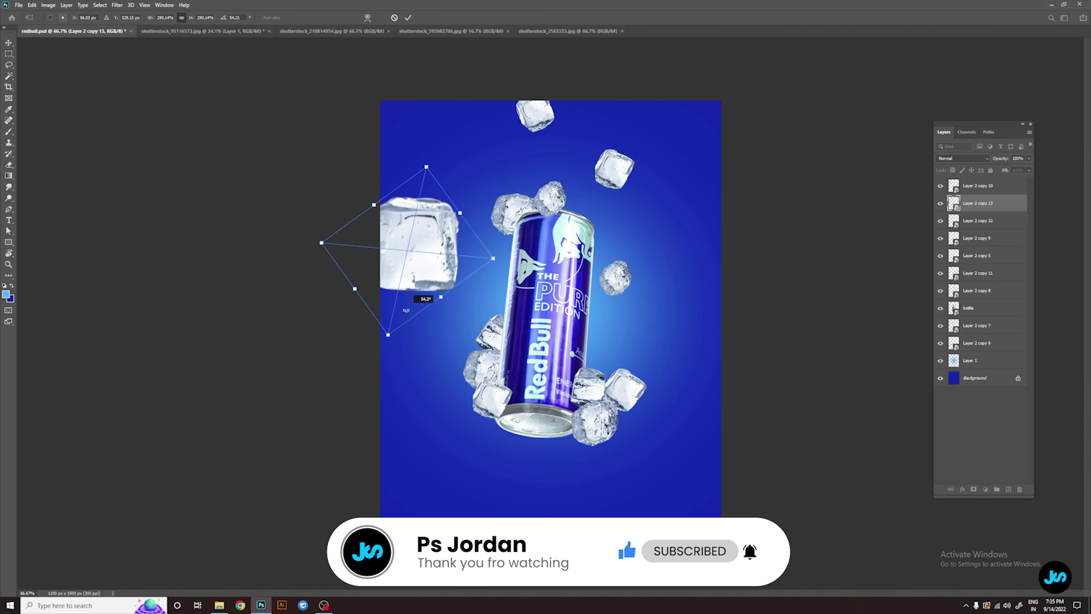
pyautogui.moveTo(430, 265); pyautogui.dragTo(404, 267)
pyautogui.press('Return')
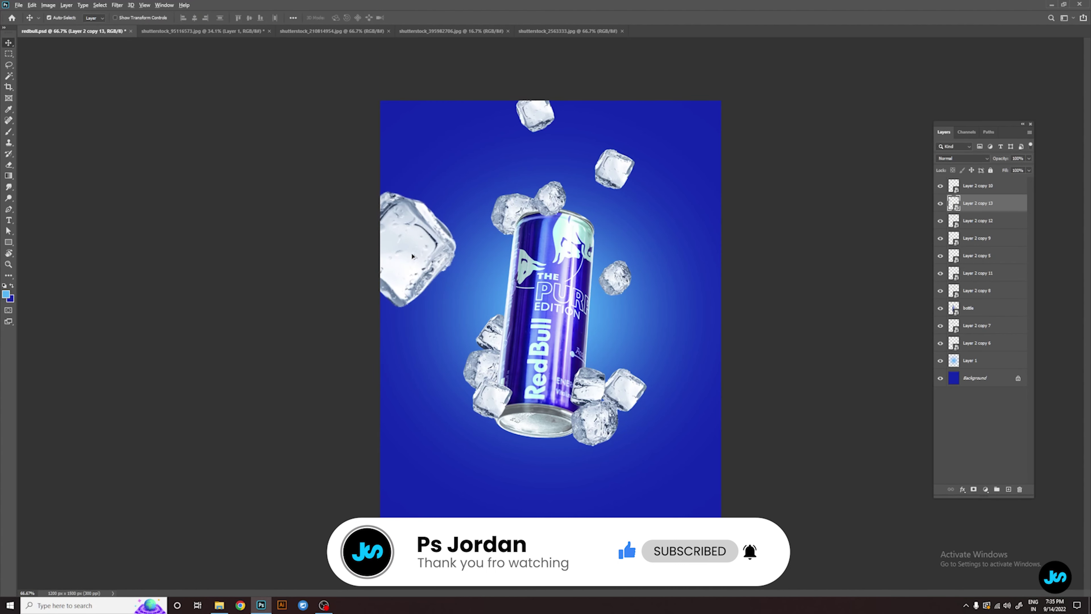
# Add an enlarged front-most cube at the bottom-right corner and another cube below the can
pyautogui.moveTo(627, 299)
pyautogui.mouseDown()
pyautogui.moveTo(686, 432)
pyautogui.moveTo(786, 415)
pyautogui.moveTo(727, 499)
pyautogui.moveTo(683, 480)
pyautogui.mouseUp()
pyautogui.hotkey('ctrl', 't')
pyautogui.press('Return')
pyautogui.hotkey('ctrl', 'shift', ']')
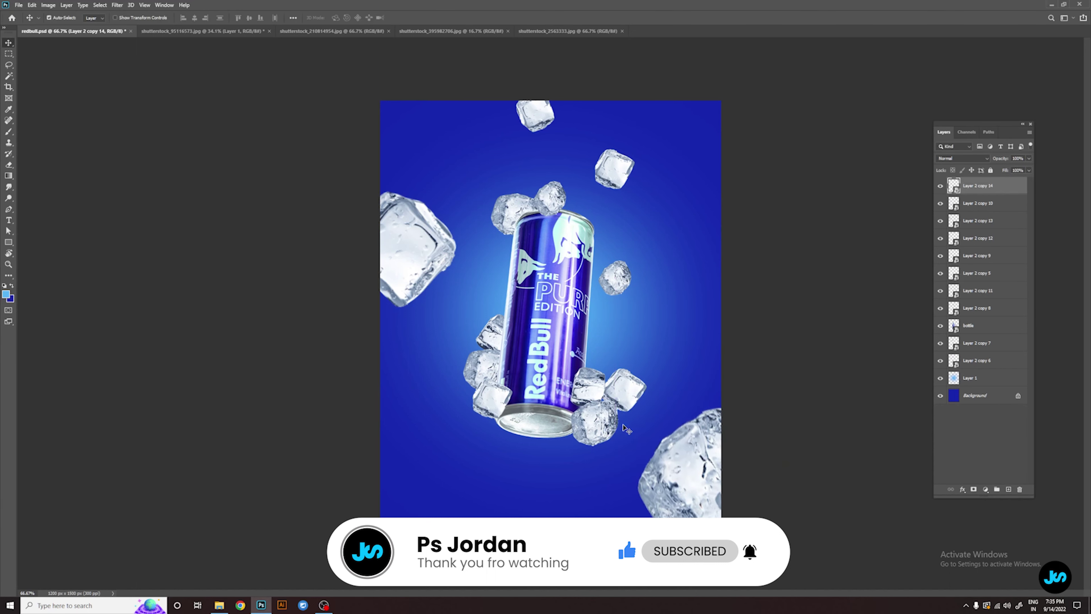
pyautogui.moveTo(602, 361)
pyautogui.keyDown('alt'); pyautogui.mouseDown()
pyautogui.moveTo(517, 473)
pyautogui.moveTo(477, 470)
pyautogui.moveTo(480, 485)
pyautogui.mouseUp(); pyautogui.keyUp('alt')
pyautogui.hotkey('ctrl', 't')
pyautogui.press('Return')
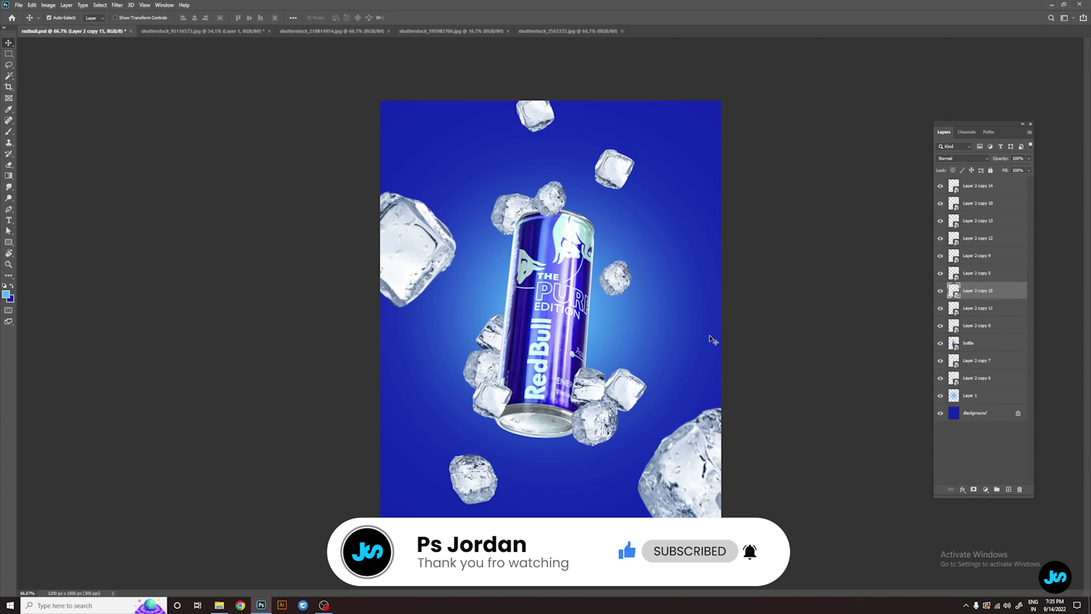
# Close the shutterstock_210814954.jpg ice photo
pyautogui.click(336, 33)
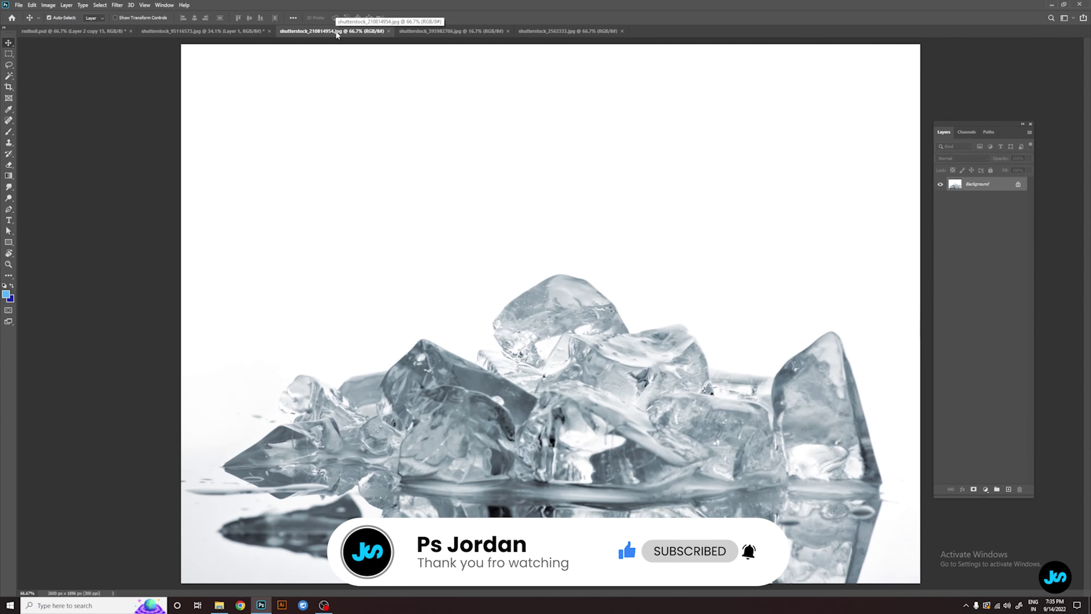
pyautogui.click(389, 33)
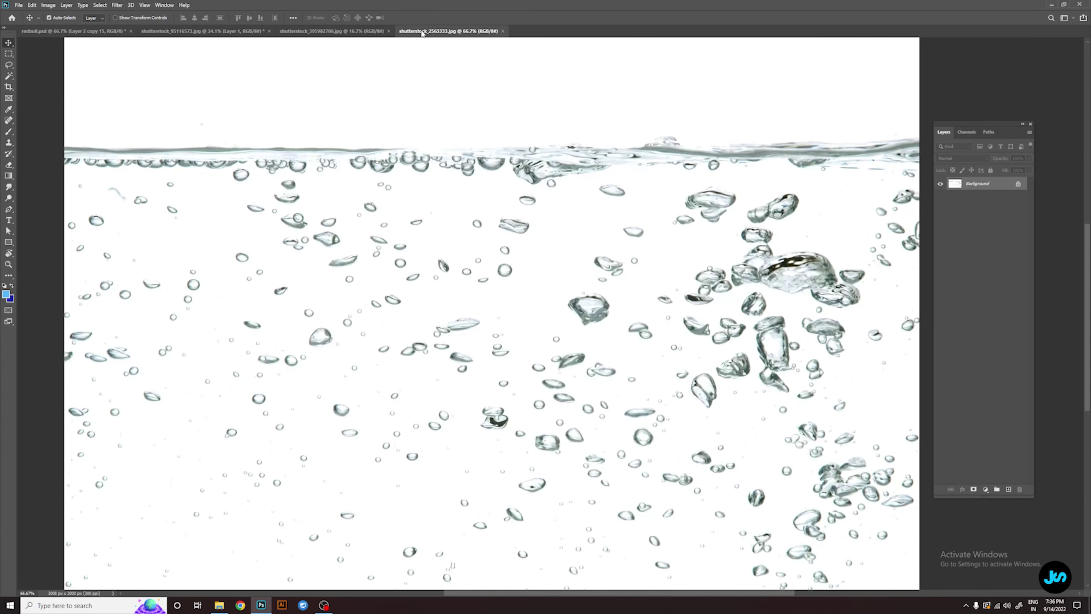
pyautogui.scroll(3, 706, 329)
# Trace the big bubble's top edge and around the small bubble with the Pen tool
pyautogui.press('p')
pyautogui.scroll(2, 560, 382)
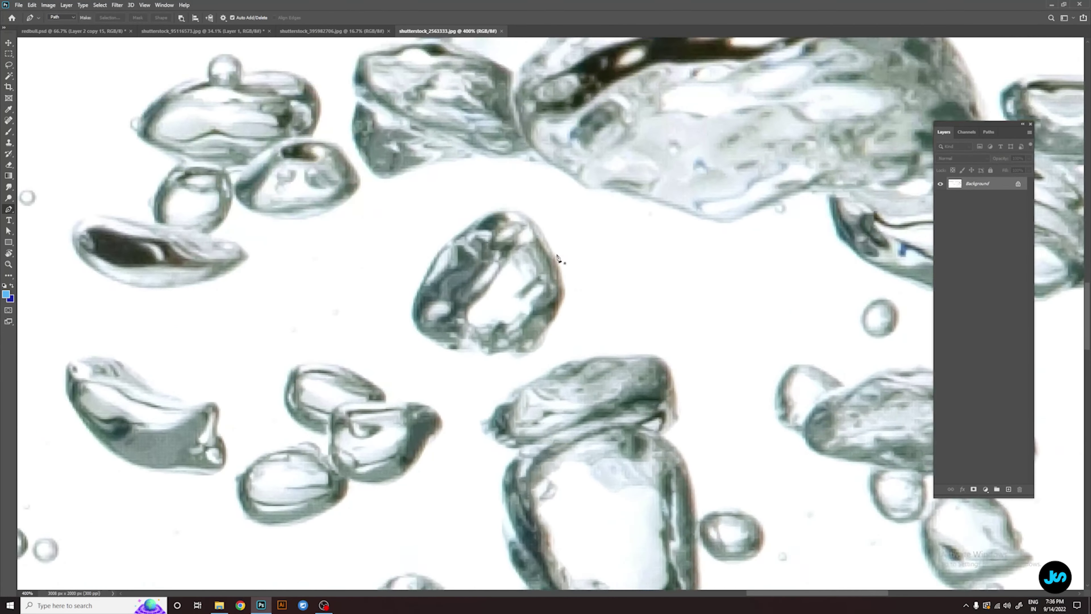
pyautogui.click(506, 433)
pyautogui.moveTo(398, 434); pyautogui.dragTo(389, 435)
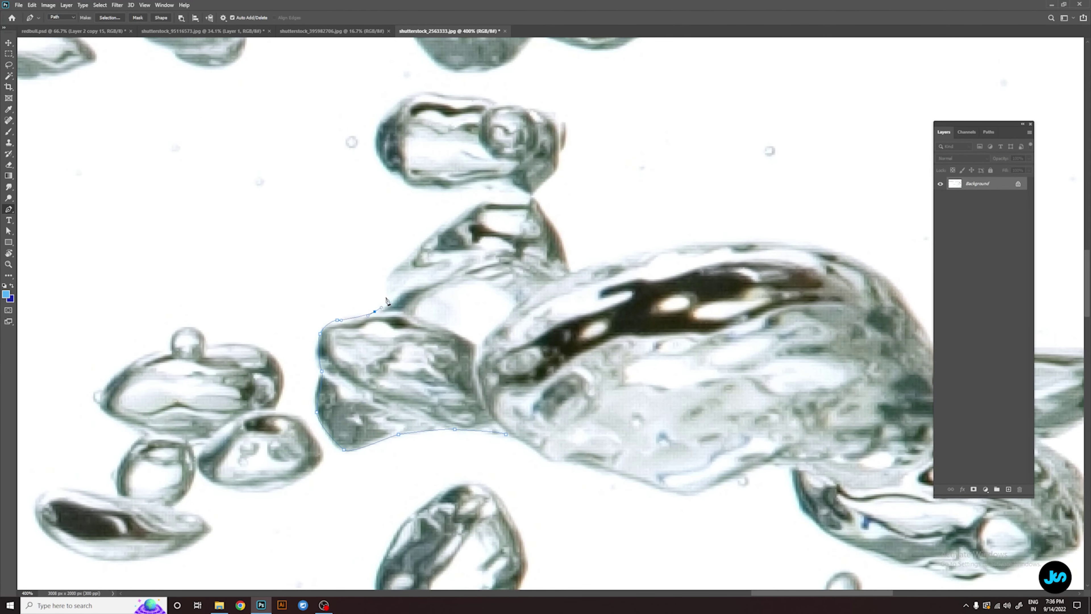
pyautogui.moveTo(564, 246); pyautogui.dragTo(291, 265)
pyautogui.click(295, 292)
pyautogui.click(354, 275)
pyautogui.click(466, 260)
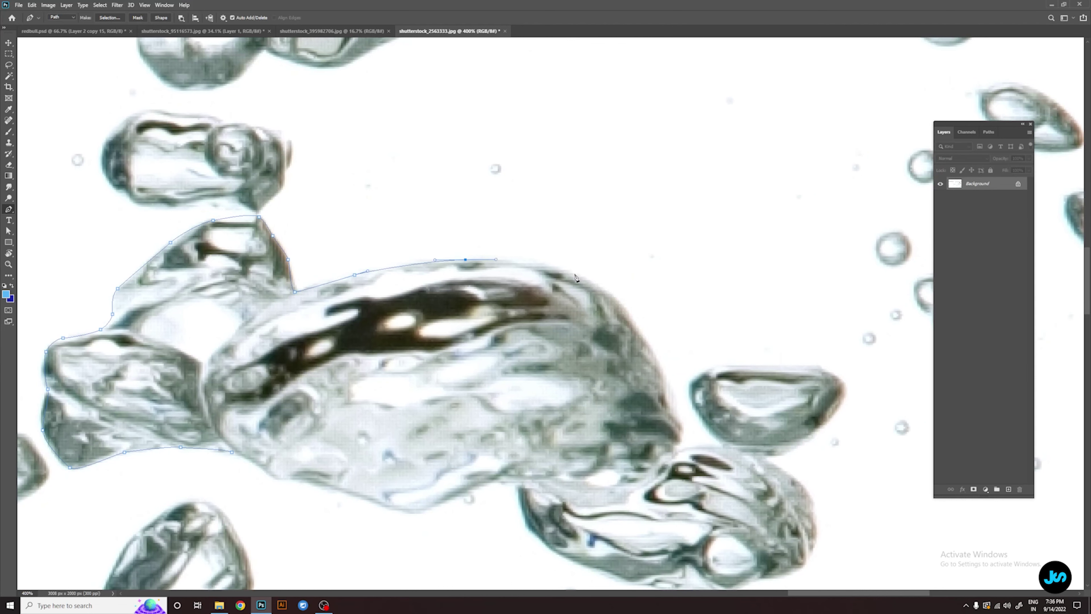
pyautogui.click(624, 308)
pyautogui.click(668, 386)
pyautogui.click(722, 449)
pyautogui.click(689, 391)
pyautogui.moveTo(689, 391); pyautogui.dragTo(406, 314)
pyautogui.click(437, 288)
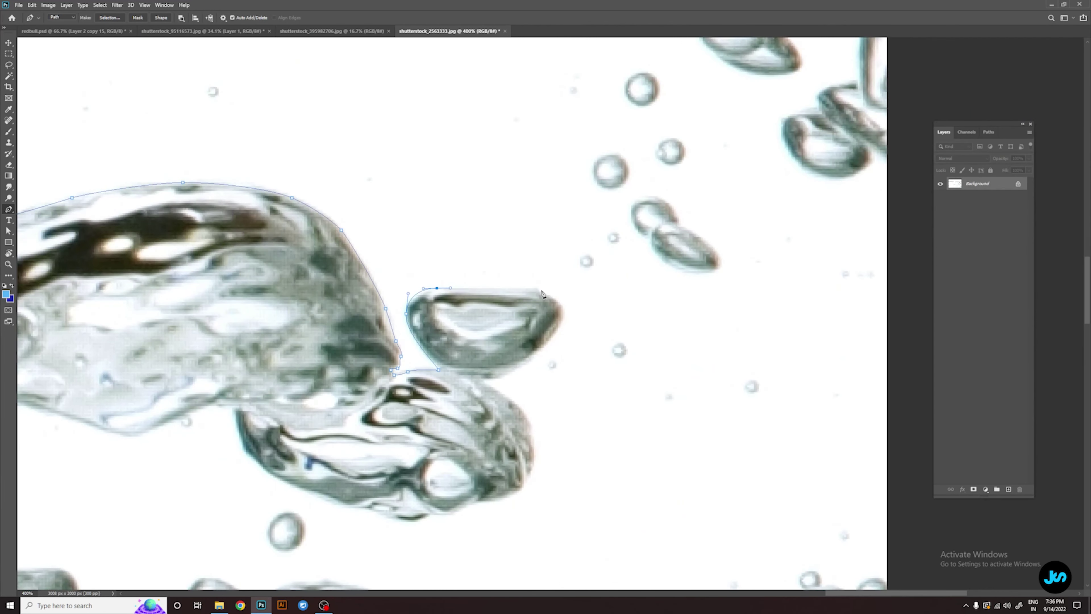
pyautogui.click(542, 294)
# Finish tracing the cluster's lower edge, close the path, and turn it into a selection to feather
pyautogui.moveTo(560, 319); pyautogui.dragTo(566, 303)
pyautogui.moveTo(502, 399); pyautogui.dragTo(464, 279)
pyautogui.moveTo(493, 307); pyautogui.dragTo(496, 325)
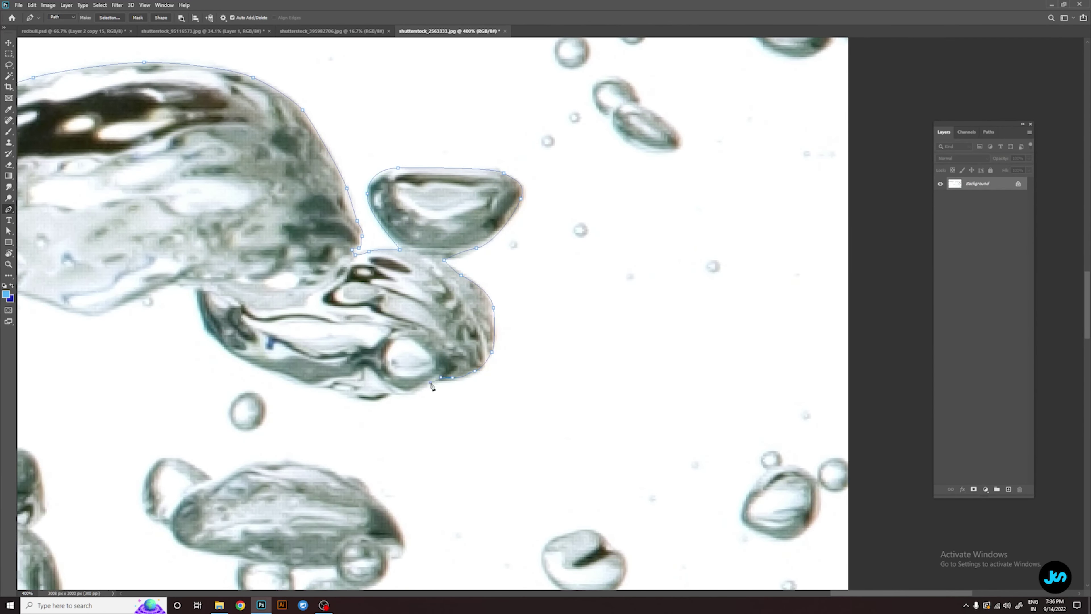
pyautogui.moveTo(215, 341); pyautogui.dragTo(479, 357)
pyautogui.click(412, 311)
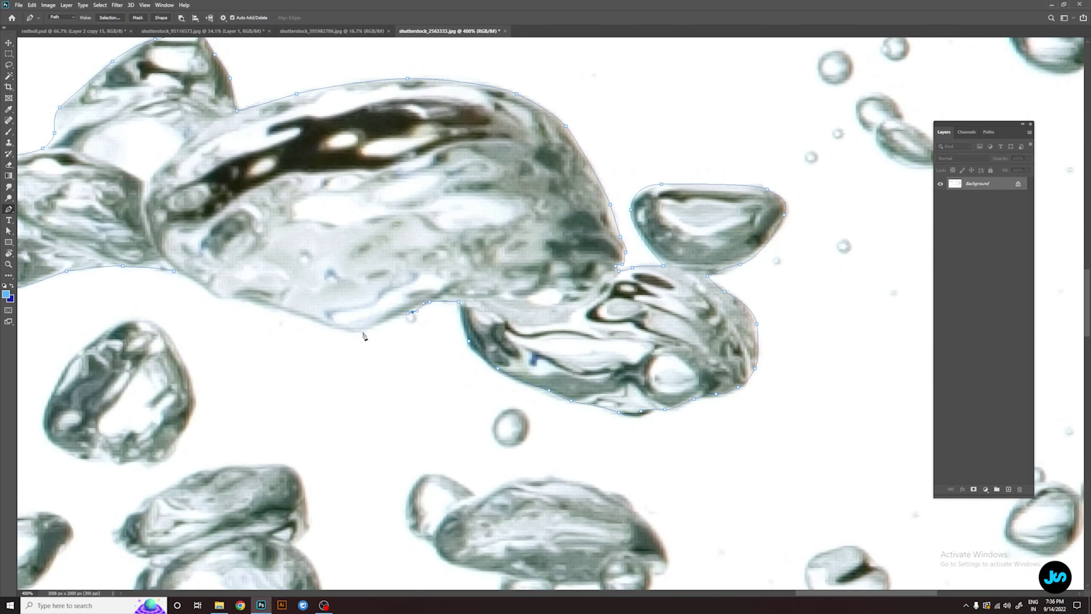
pyautogui.click(254, 302)
pyautogui.moveTo(211, 295); pyautogui.dragTo(204, 289)
pyautogui.click(174, 272)
pyautogui.hotkey('ctrl', '0')
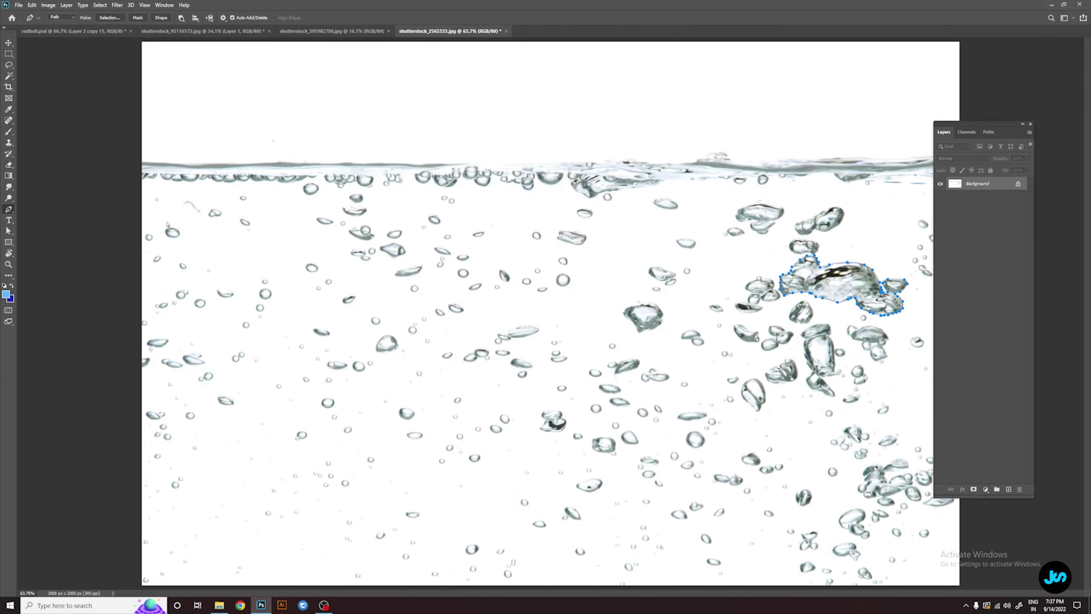
pyautogui.press('m')
pyautogui.hotkey('ctrl', 'Return')
pyautogui.hotkey('shift', 'F6')
# Confirm the feather and copy the bubble cluster onto its own layer
pyautogui.click(651, 275)
pyautogui.hotkey('ctrl', 'j')
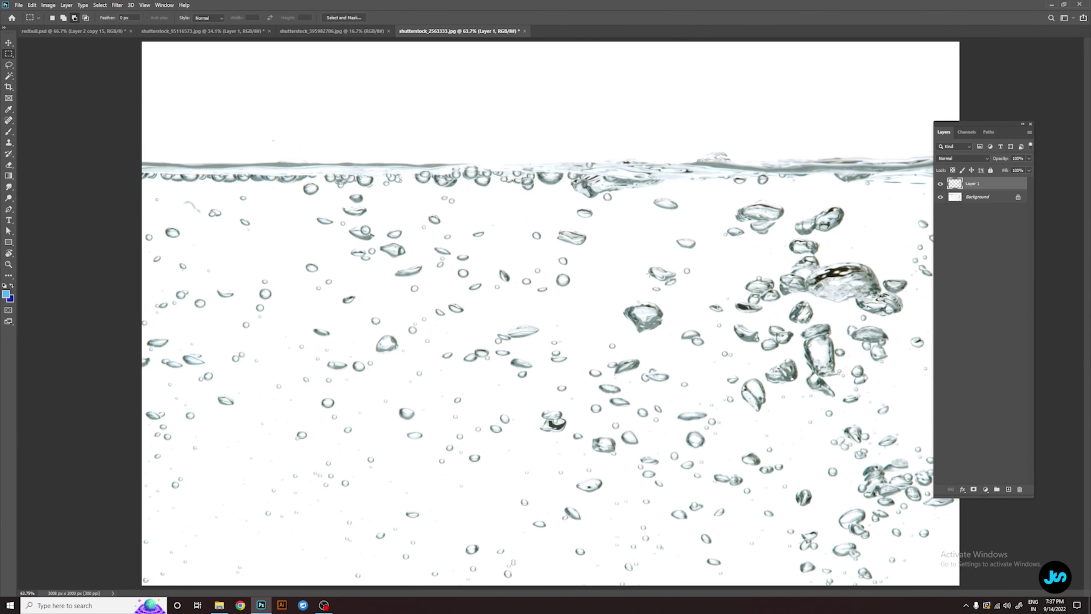
pyautogui.rightClick(963, 185)
pyautogui.press('Escape')
pyautogui.press('v')
# Bring the bubbles into redbull.psd, shrink them beside the can's upper right, and place them behind it
pyautogui.moveTo(840, 287)
pyautogui.mouseDown()
pyautogui.moveTo(74, 37)
pyautogui.moveTo(645, 233)
pyautogui.mouseUp()
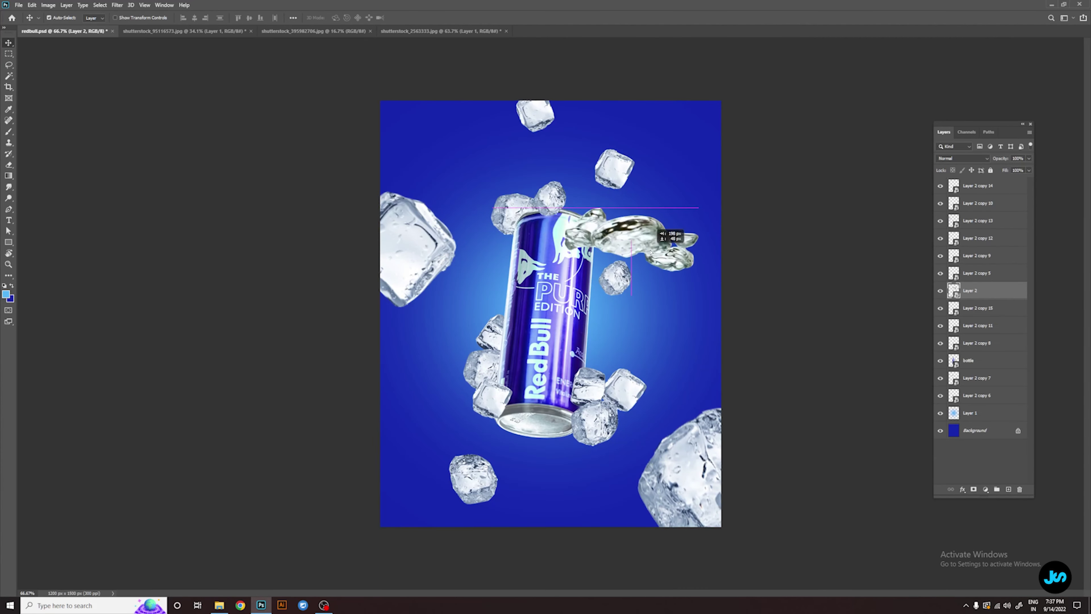
pyautogui.hotkey('ctrl', 't')
pyautogui.moveTo(737, 260)
pyautogui.mouseDown()
pyautogui.moveTo(695, 237)
pyautogui.moveTo(599, 243)
pyautogui.mouseUp()
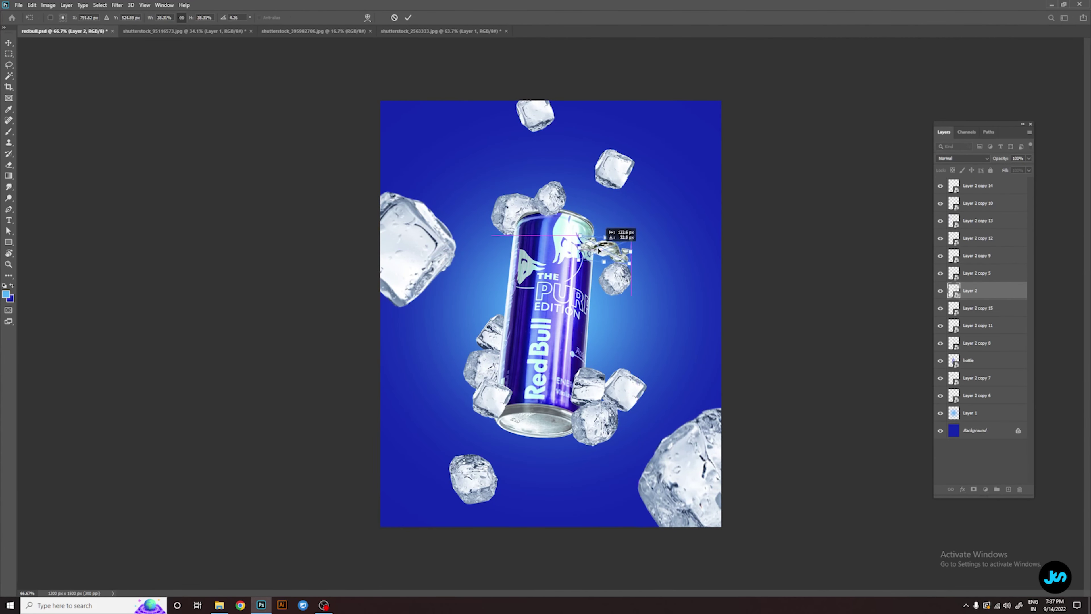
pyautogui.press('Return')
pyautogui.hotkey('ctrl', '[')
pyautogui.hotkey('ctrl', '[')
pyautogui.hotkey('ctrl', '[')
pyautogui.hotkey('ctrl', '[')
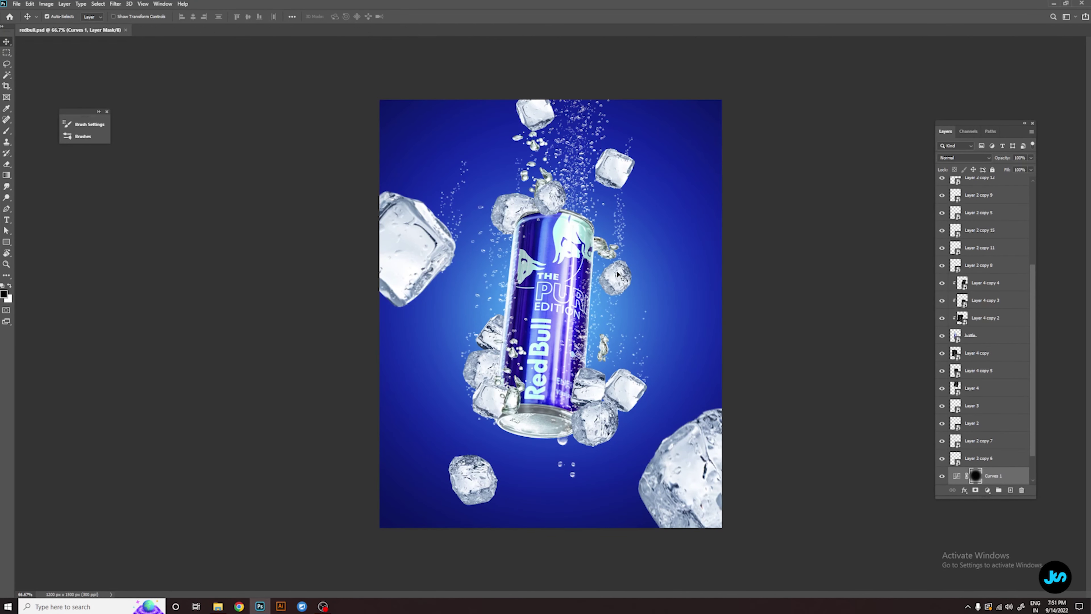
pyautogui.press('b')
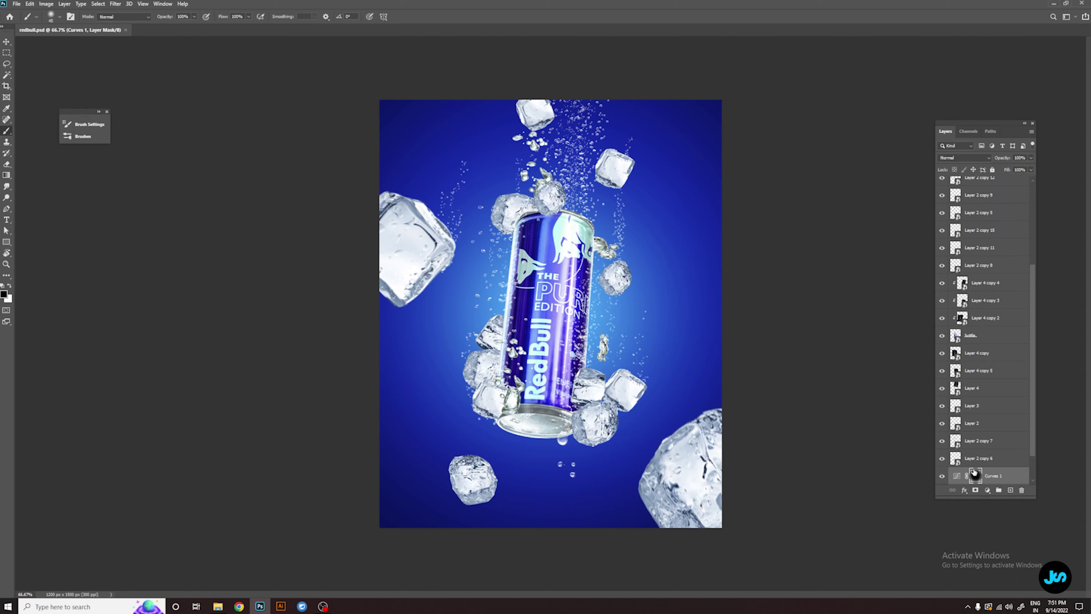
# Group Curves 1, Layer 1 and Background as 'bg', then duplicate the left ice cube layer
pyautogui.scroll(-2, 988, 466)
pyautogui.keyDown('shift'); pyautogui.click(994, 474); pyautogui.keyUp('shift')
pyautogui.hotkey('ctrl', 'g')
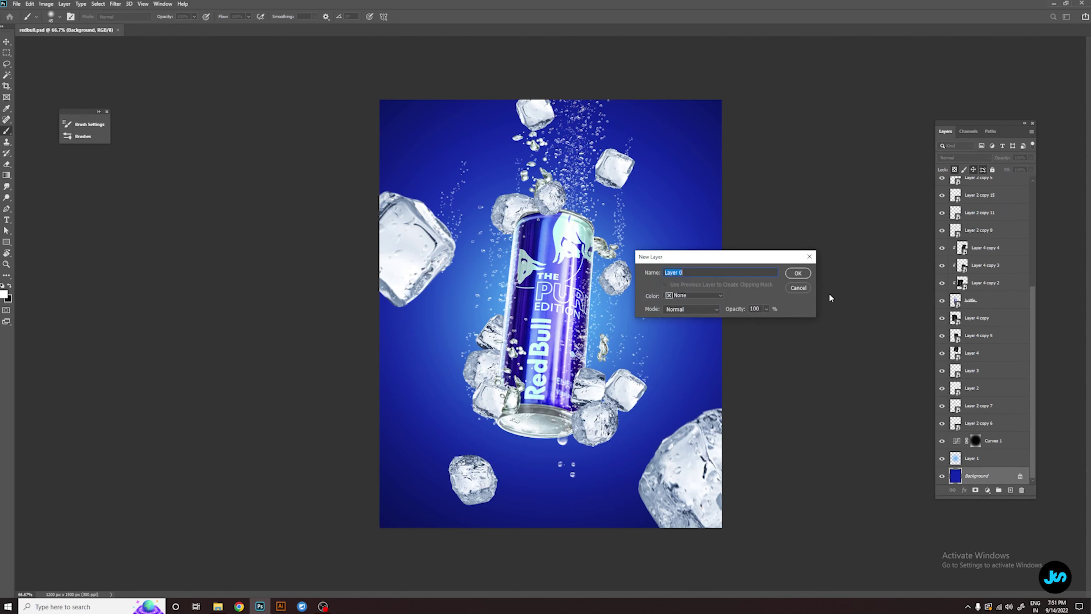
pyautogui.click(797, 272)
pyautogui.write('x')
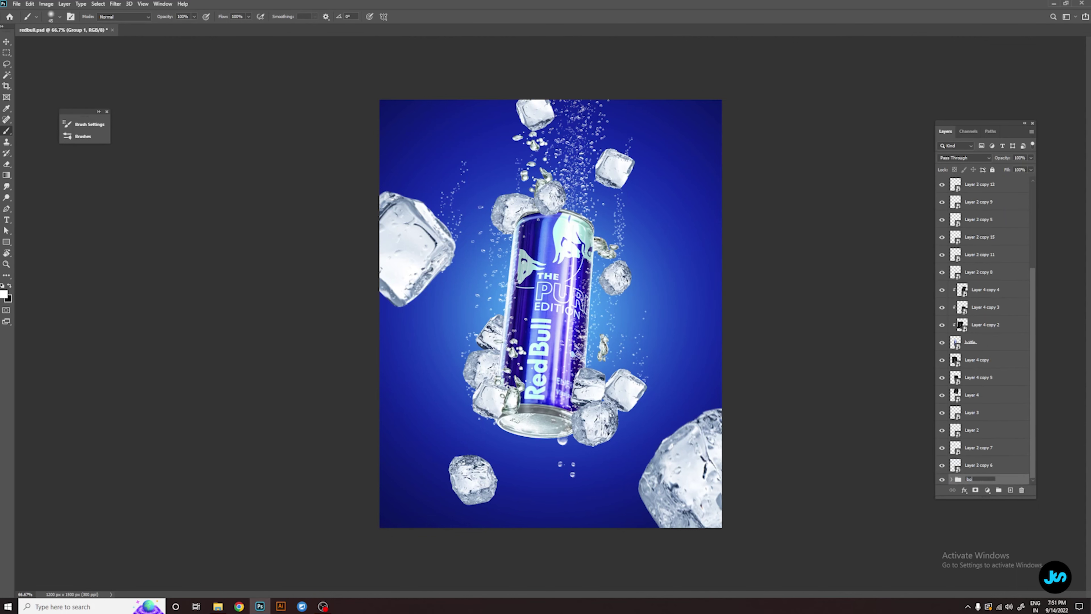
pyautogui.write('g')
pyautogui.press('Return')
pyautogui.press('v')
pyautogui.moveTo(602, 284); pyautogui.dragTo(601, 286)
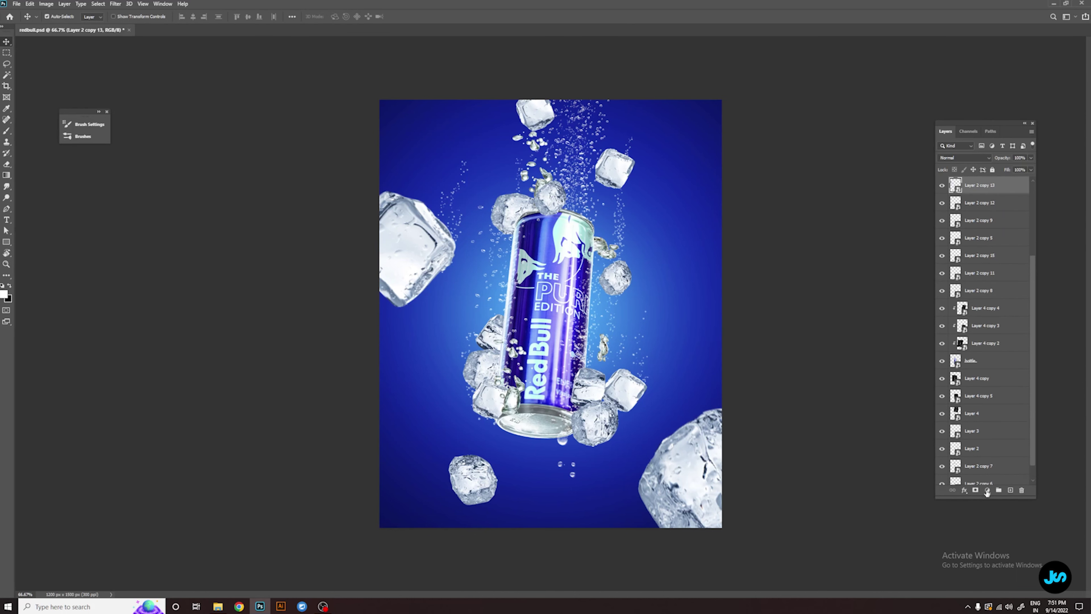
# Add a clipped Gradient Map with a dark-to-light blue preset, moving a light blue stop to 87%
pyautogui.click(987, 490)
pyautogui.hotkey('ctrl', 'alt', 'g')
pyautogui.click(746, 269)
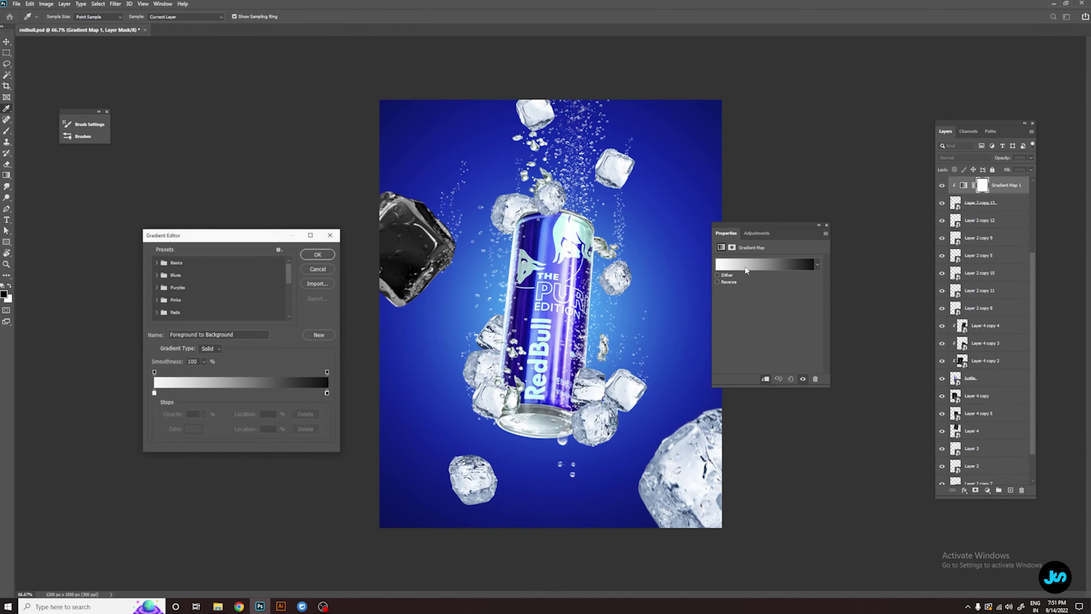
pyautogui.scroll(-2, 223, 288)
pyautogui.scroll(-2, 223, 288)
pyautogui.scroll(-3, 258, 290)
pyautogui.scroll(-3, 271, 293)
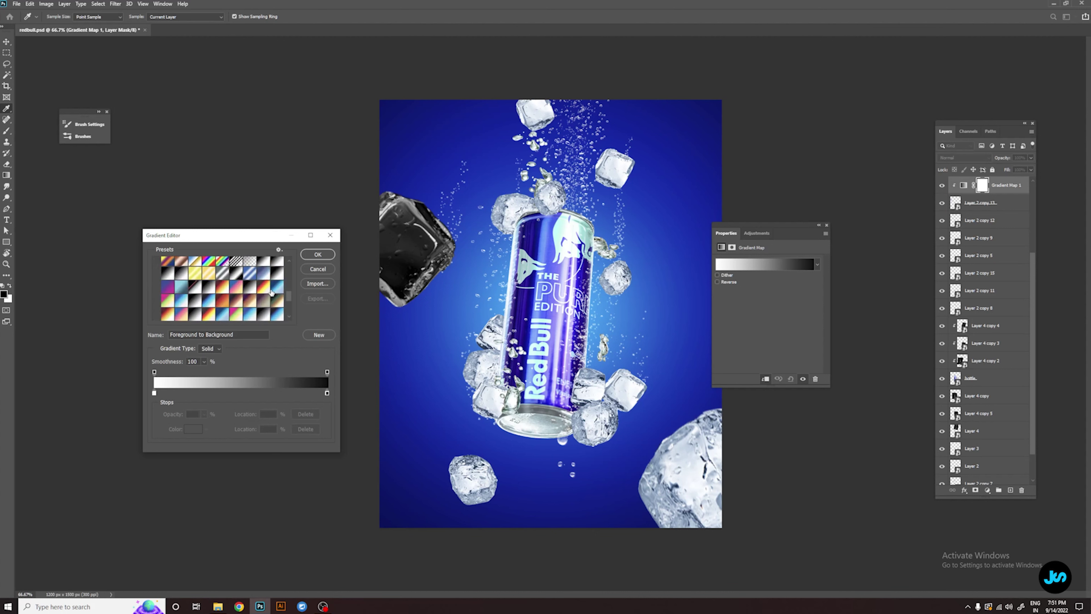
pyautogui.click(277, 300)
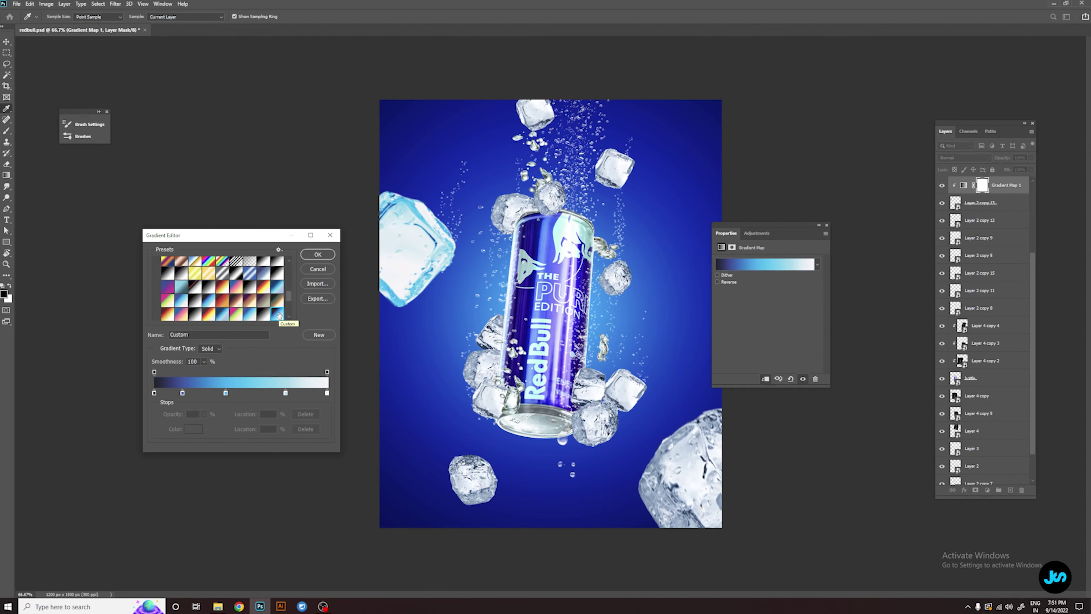
pyautogui.moveTo(286, 393); pyautogui.dragTo(305, 393)
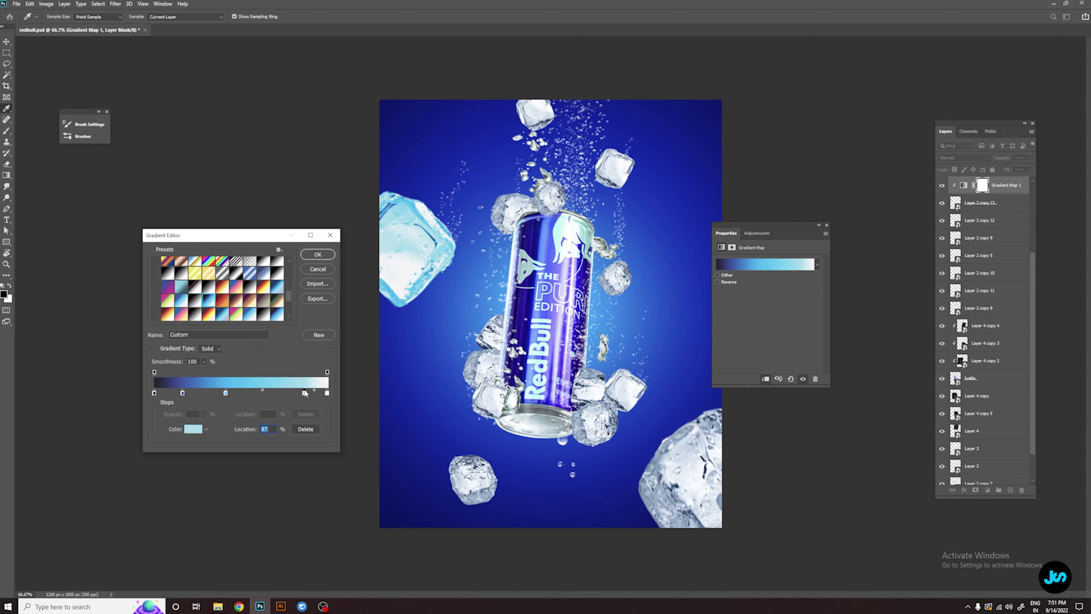
pyautogui.moveTo(225, 394)
pyautogui.mouseDown()
pyautogui.moveTo(247, 393)
pyautogui.moveTo(212, 393)
pyautogui.moveTo(314, 393)
pyautogui.mouseUp()
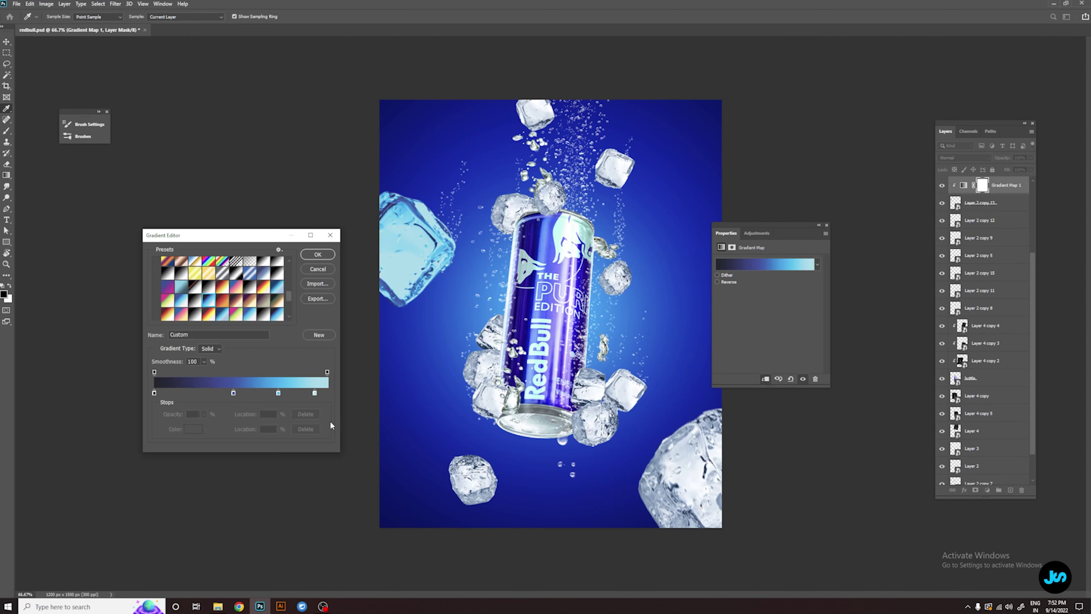
pyautogui.moveTo(327, 394); pyautogui.dragTo(316, 399)
pyautogui.click(319, 256)
# Add a clipped Hue/Saturation layer with Hue +17, Saturation +36, Lightness -35
pyautogui.click(987, 490)
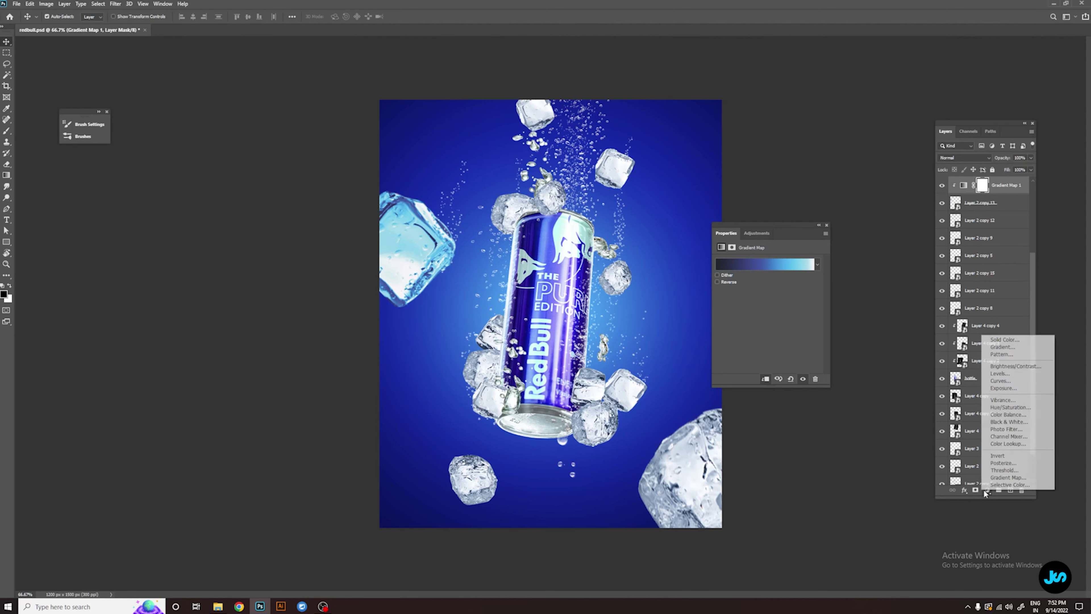
pyautogui.click(1006, 412)
pyautogui.keyDown('alt'); pyautogui.click(1002, 194); pyautogui.keyUp('alt')
pyautogui.moveTo(768, 295)
pyautogui.mouseDown()
pyautogui.moveTo(773, 325)
pyautogui.moveTo(761, 329)
pyautogui.moveTo(782, 309)
pyautogui.mouseUp()
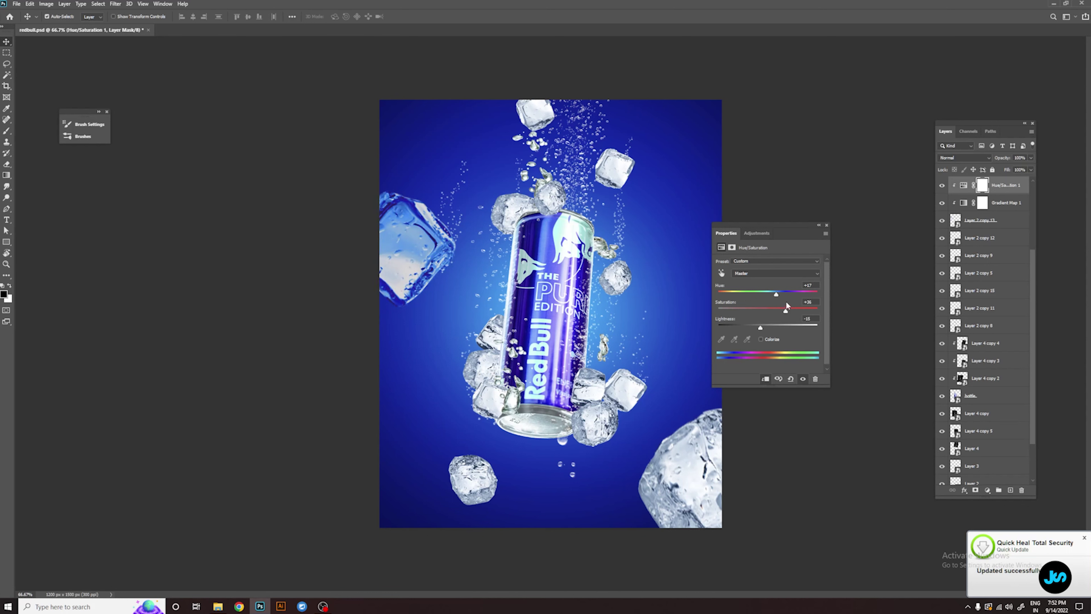
pyautogui.click(826, 226)
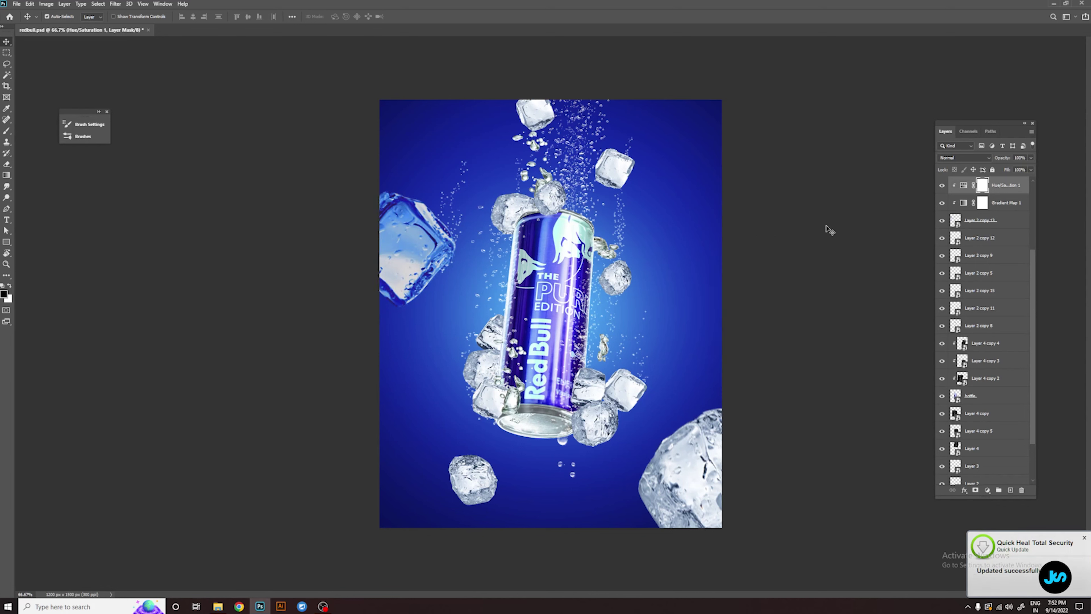
# Set the Gradient Map and Hue/Saturation layers to Multiply and duplicate both
pyautogui.click(941, 184)
pyautogui.keyDown('shift'); pyautogui.click(994, 203); pyautogui.keyUp('shift')
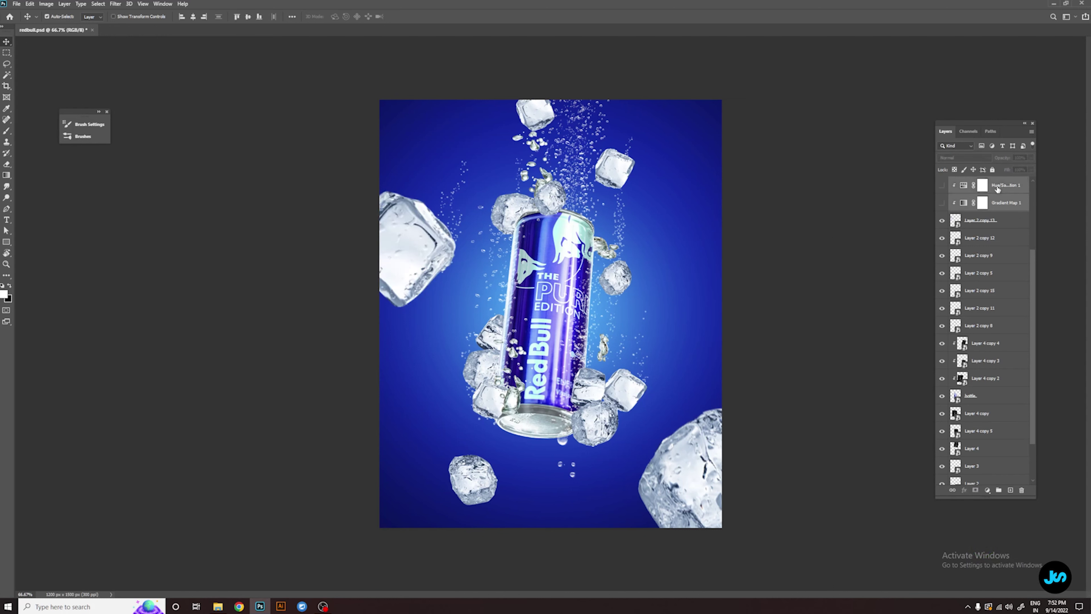
pyautogui.click(942, 185)
pyautogui.click(965, 158)
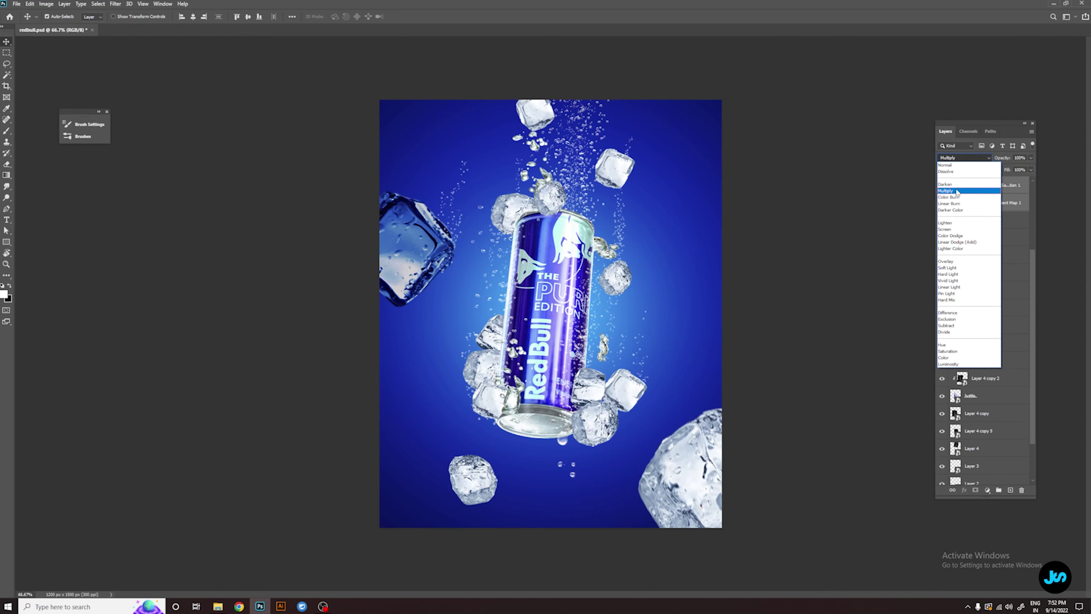
pyautogui.click(956, 191)
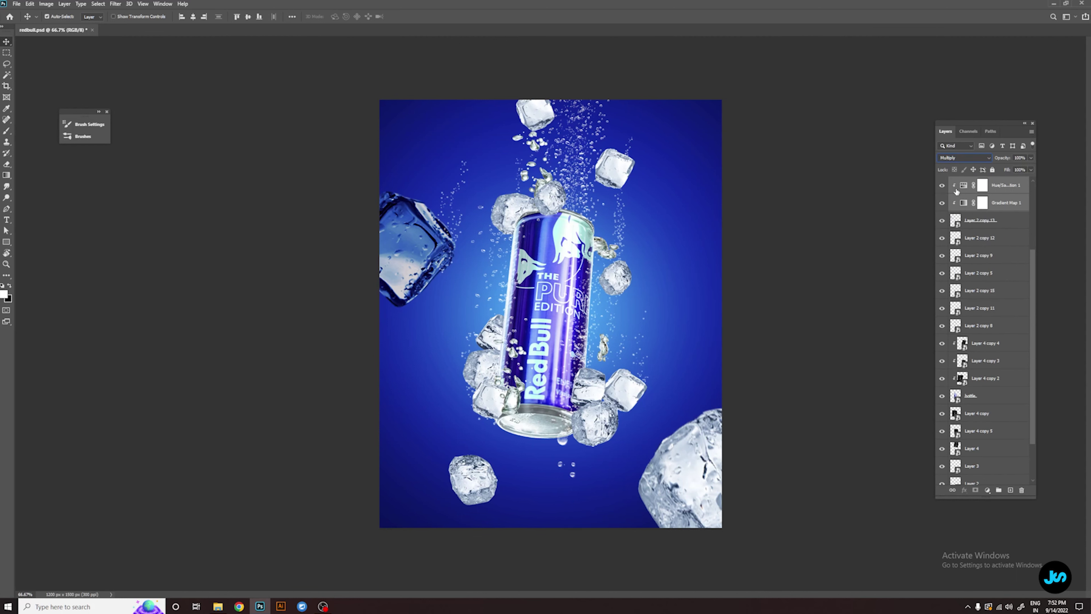
pyautogui.click(721, 456)
pyautogui.click(1010, 226)
pyautogui.keyDown('shift'); pyautogui.click(1006, 238); pyautogui.keyUp('shift')
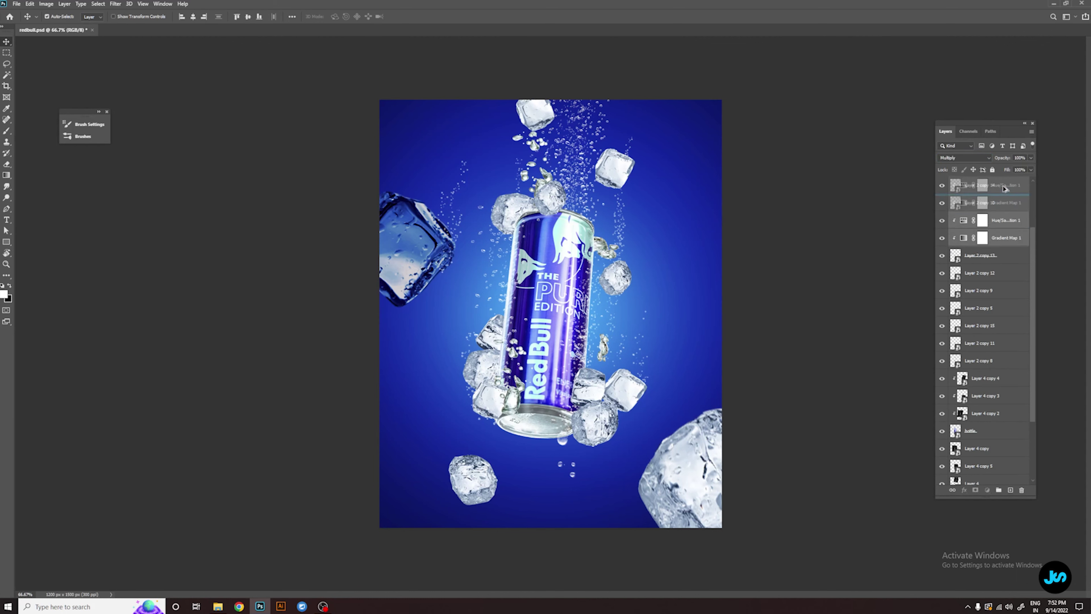
# Clip copies of the Gradient Map and Hue/Saturation adjustments onto Layer 2 copy 14
pyautogui.moveTo(1006, 238); pyautogui.dragTo(997, 180)
pyautogui.keyDown('alt'); pyautogui.click(998, 212); pyautogui.keyUp('alt')
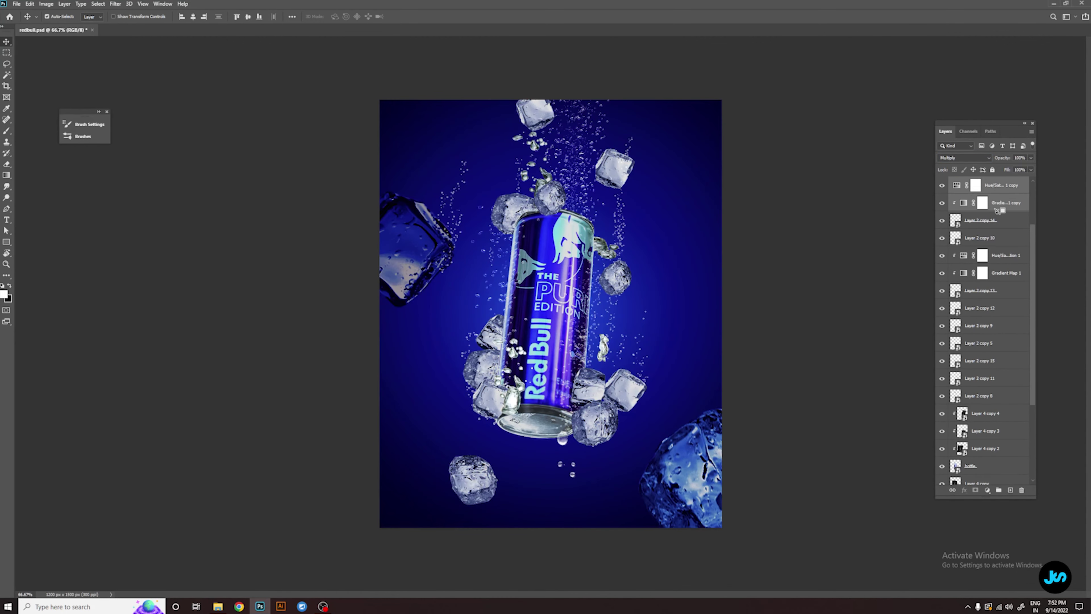
pyautogui.keyDown('alt'); pyautogui.click(995, 193); pyautogui.keyUp('alt')
pyautogui.click(476, 481)
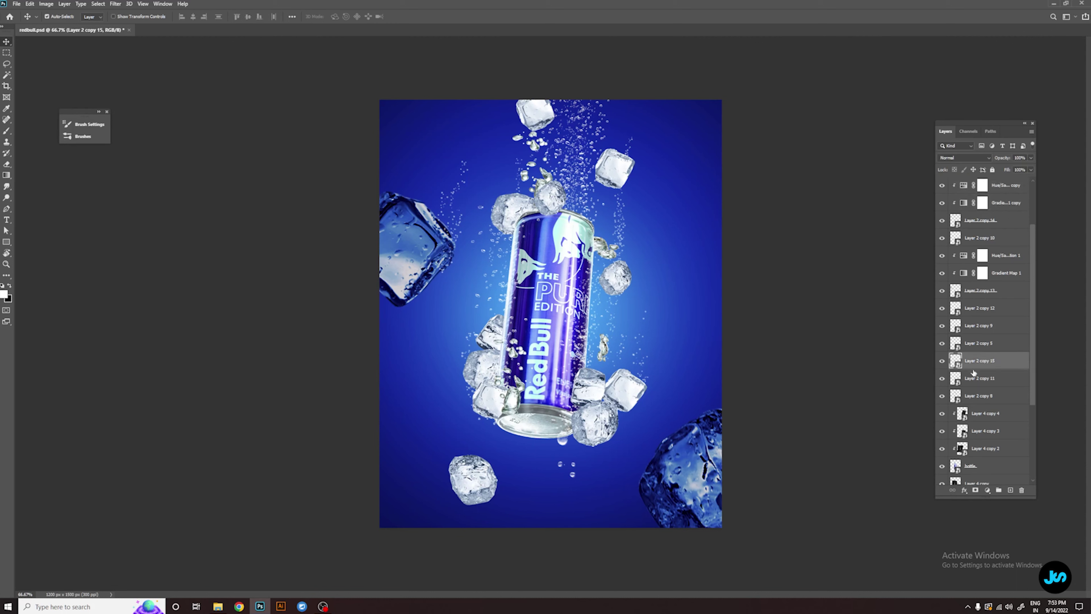
pyautogui.click(995, 205)
pyautogui.keyDown('shift'); pyautogui.click(997, 186); pyautogui.keyUp('shift')
# Colour-label Layer 2 copies 14, 13, 15, 5 and 9 red
pyautogui.rightClick(942, 220)
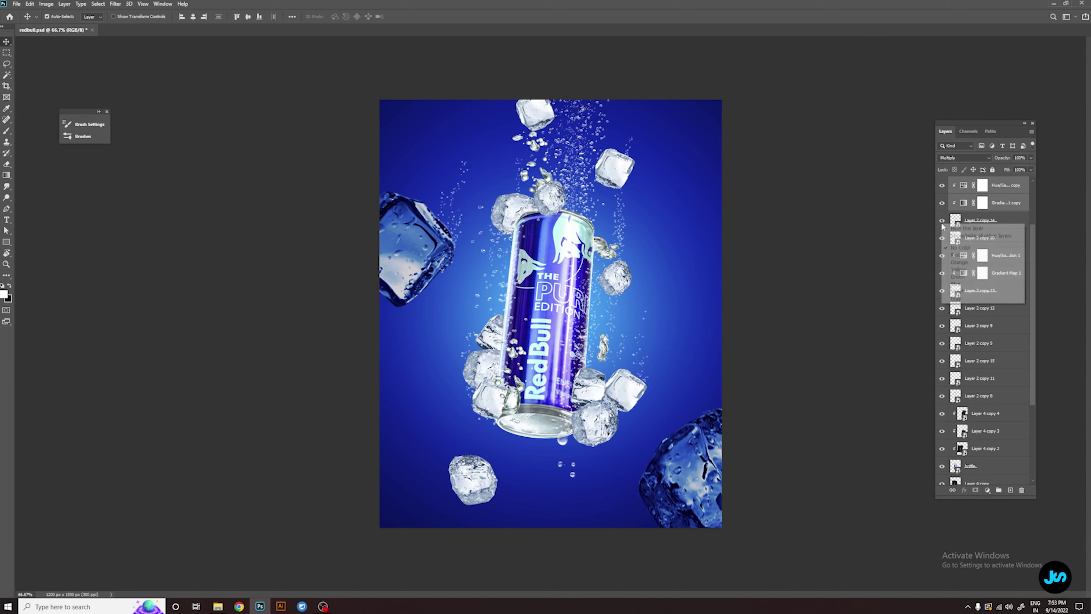
pyautogui.click(954, 253)
pyautogui.rightClick(942, 290)
pyautogui.click(954, 324)
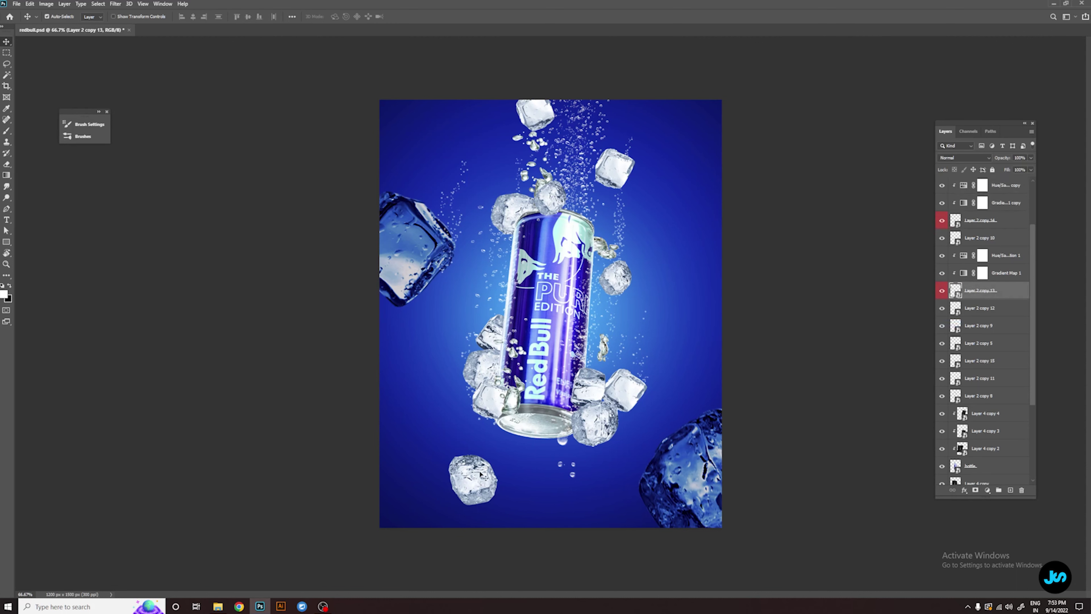
pyautogui.click(984, 360)
pyautogui.click(1006, 203)
pyautogui.click(983, 361)
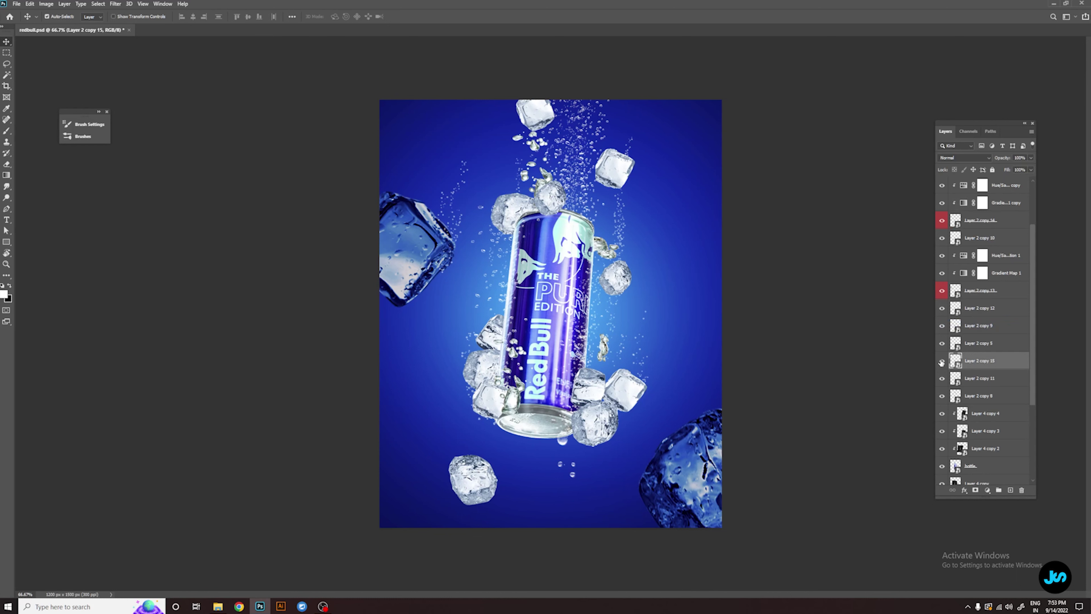
pyautogui.rightClick(942, 360)
pyautogui.click(954, 394)
pyautogui.rightClick(941, 343)
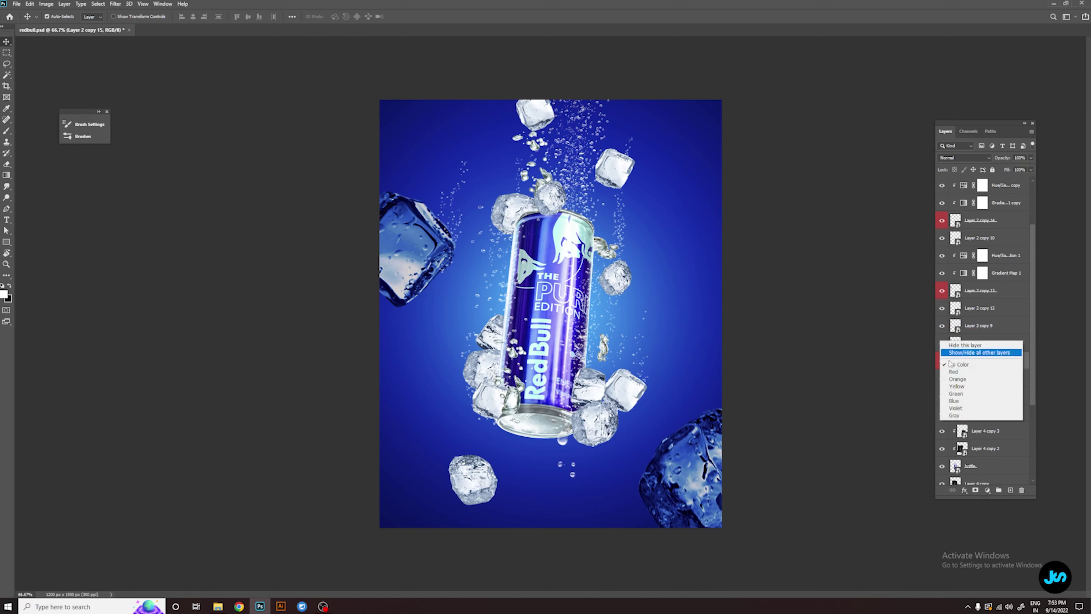
pyautogui.click(956, 373)
pyautogui.rightClick(942, 325)
pyautogui.click(954, 359)
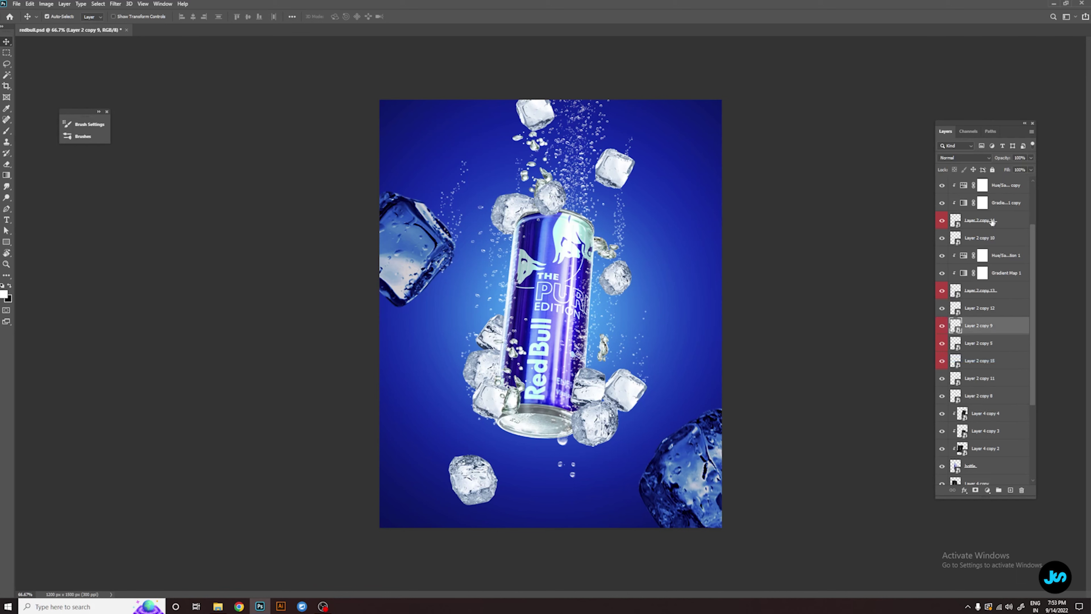
# Duplicate the blue tint pair and clip it onto Layer 2 copy 9 and Layer 2 copy 5
pyautogui.keyDown('shift'); pyautogui.click(1006, 184); pyautogui.keyUp('shift')
pyautogui.moveTo(1006, 202); pyautogui.dragTo(991, 313)
pyautogui.keyDown('alt'); pyautogui.click(989, 351); pyautogui.keyUp('alt')
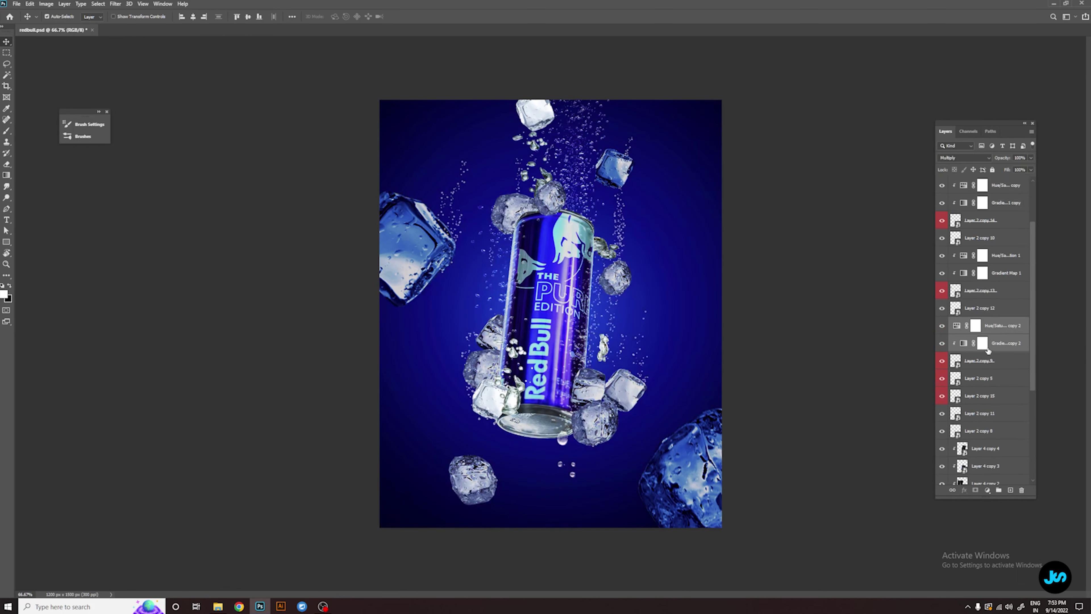
pyautogui.keyDown('alt'); pyautogui.click(998, 334); pyautogui.keyUp('alt')
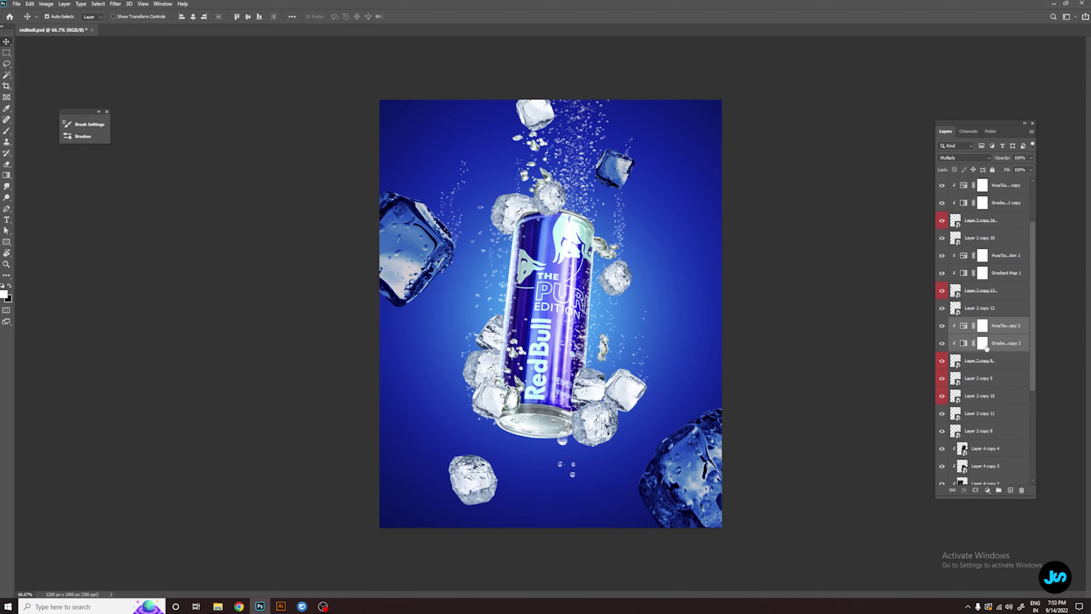
pyautogui.moveTo(987, 349)
pyautogui.mouseDown()
pyautogui.moveTo(1003, 369)
pyautogui.moveTo(988, 387)
pyautogui.mouseUp()
pyautogui.keyDown('alt'); pyautogui.click(993, 388); pyautogui.keyUp('alt')
pyautogui.scroll(-1, 982, 401)
pyautogui.keyDown('alt'); pyautogui.click(993, 423); pyautogui.keyUp('alt')
pyautogui.keyDown('alt'); pyautogui.click(999, 403); pyautogui.keyUp('alt')
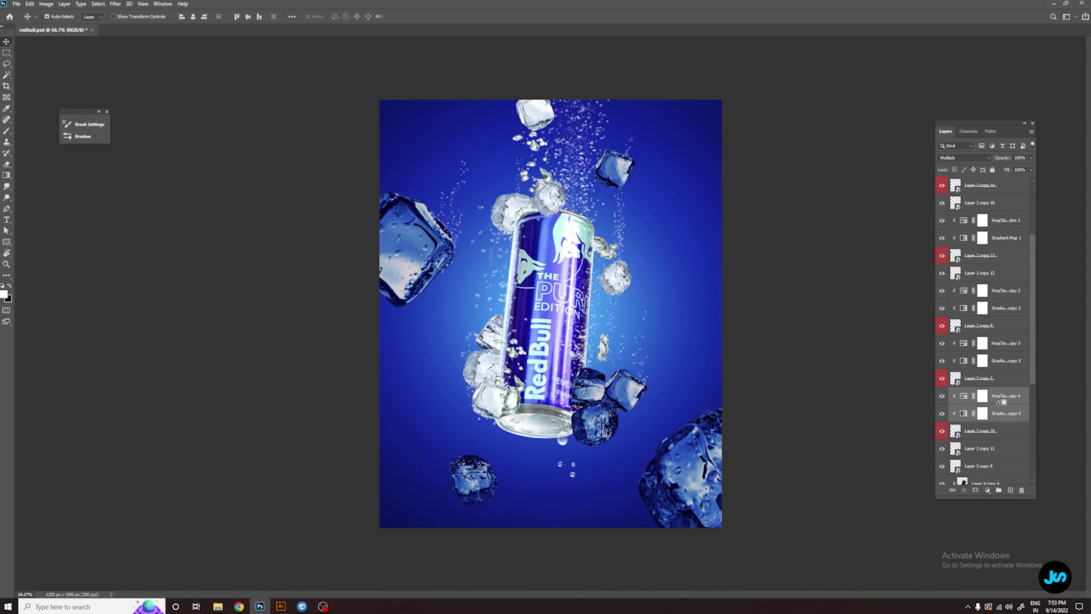
# Clip another copy of the tint pair onto Layer 2 copy 15
pyautogui.scroll(-2, 999, 408)
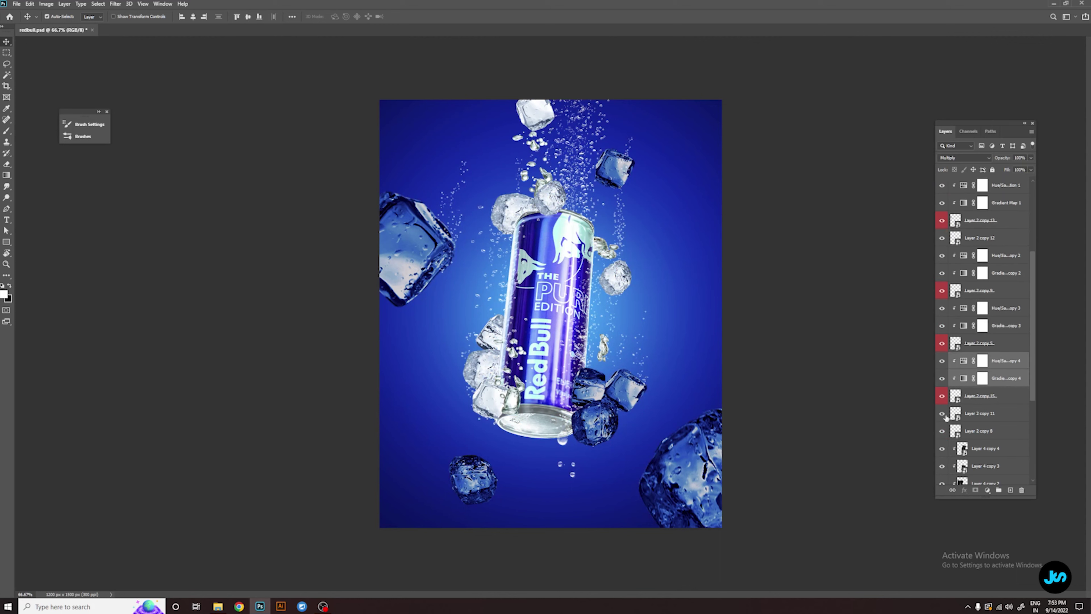
pyautogui.moveTo(1002, 381)
pyautogui.mouseDown()
pyautogui.moveTo(1003, 406)
pyautogui.moveTo(994, 404)
pyautogui.mouseUp()
pyautogui.keyDown('alt'); pyautogui.click(993, 422); pyautogui.keyUp('alt')
pyautogui.keyDown('alt'); pyautogui.click(992, 438); pyautogui.keyUp('alt')
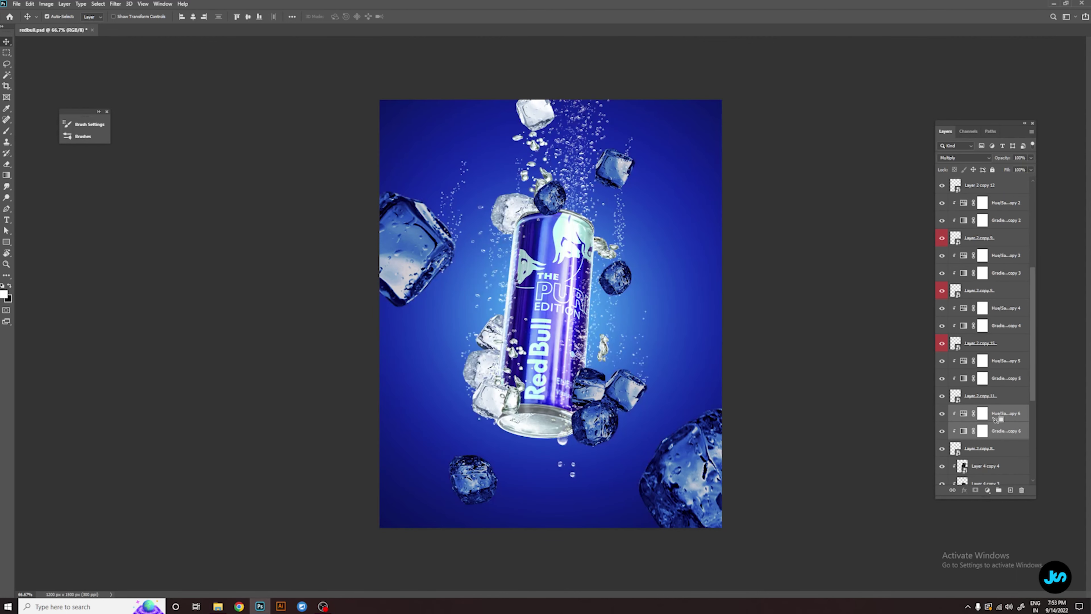
pyautogui.scroll(-2, 966, 417)
pyautogui.scroll(-1, 967, 417)
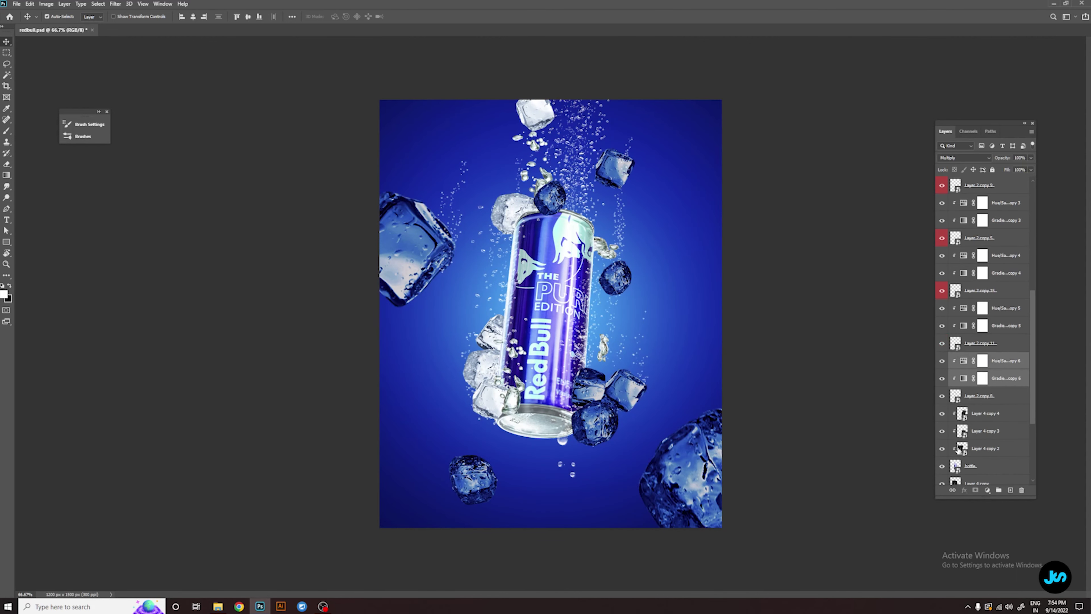
pyautogui.scroll(2, 958, 446)
pyautogui.scroll(2, 962, 439)
pyautogui.scroll(2, 966, 430)
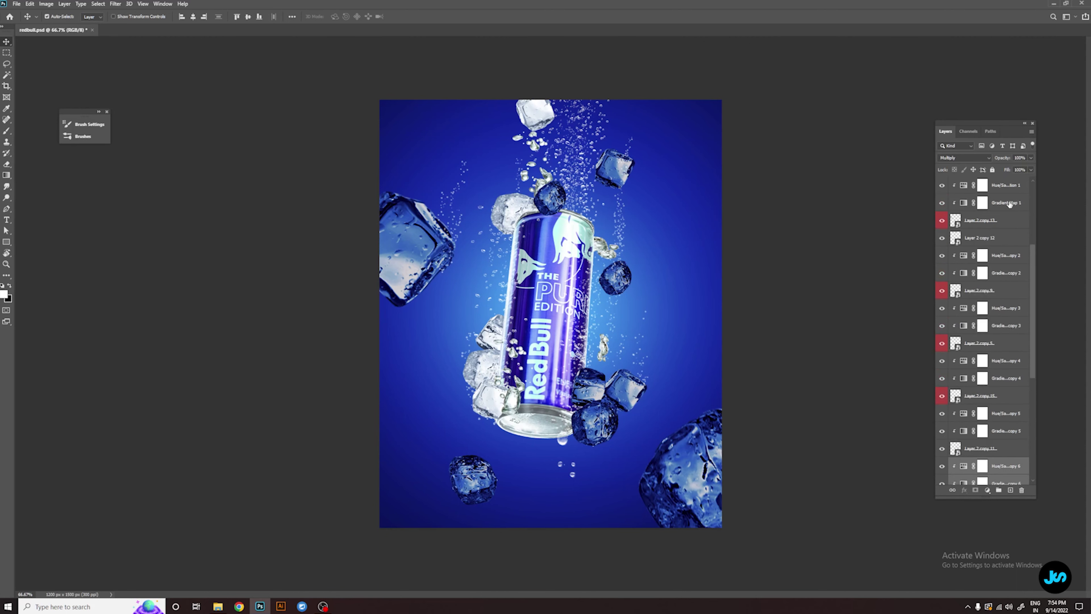
# Copy the Gradient Map and Hue/Saturation pair onto another ice layer and clip both
pyautogui.moveTo(1010, 204); pyautogui.dragTo(997, 227)
pyautogui.keyDown('alt'); pyautogui.click(994, 264); pyautogui.keyUp('alt')
pyautogui.keyDown('alt'); pyautogui.click(997, 247); pyautogui.keyUp('alt')
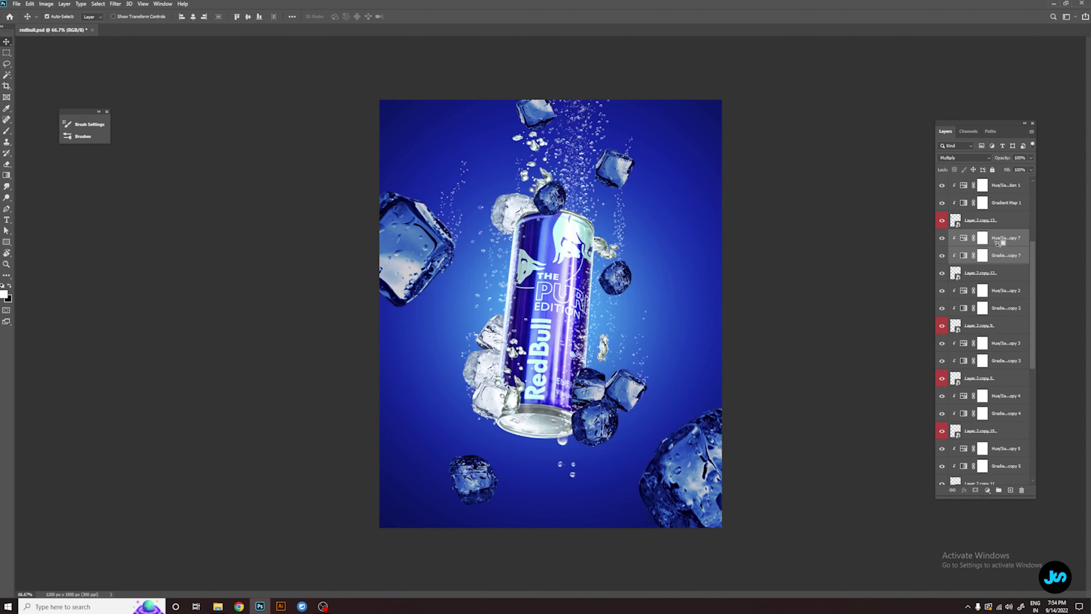
pyautogui.scroll(-4, 995, 280)
pyautogui.scroll(-5, 993, 318)
pyautogui.scroll(-4, 990, 356)
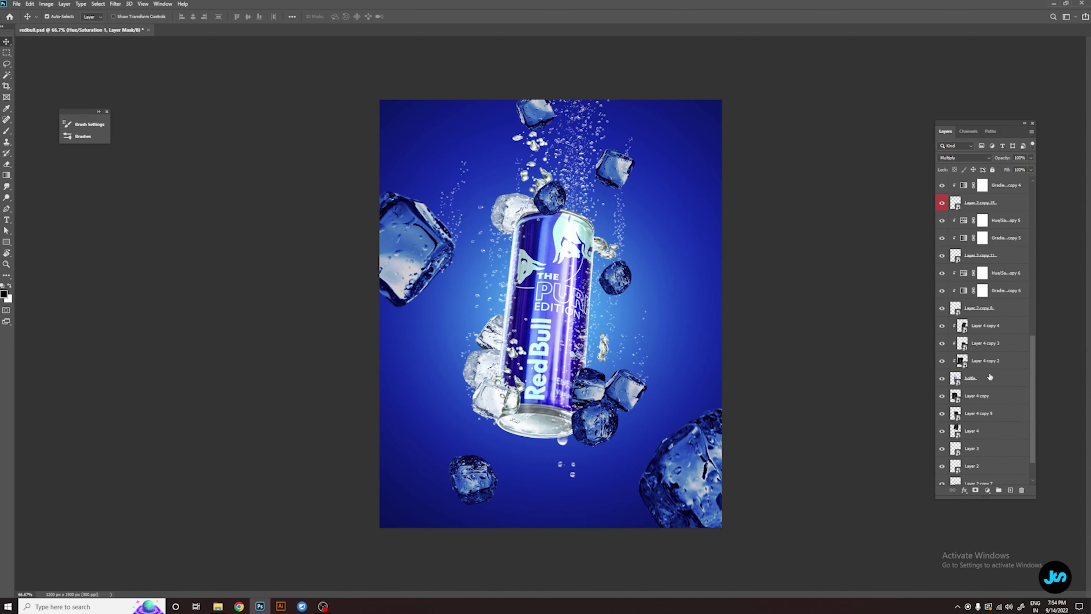
pyautogui.scroll(6, 991, 319)
pyautogui.scroll(6, 988, 320)
# Copy and clip the tint pair onto Layer 2 copy 14, Layer 3 copy and Layer 2 copy
pyautogui.scroll(3, 986, 322)
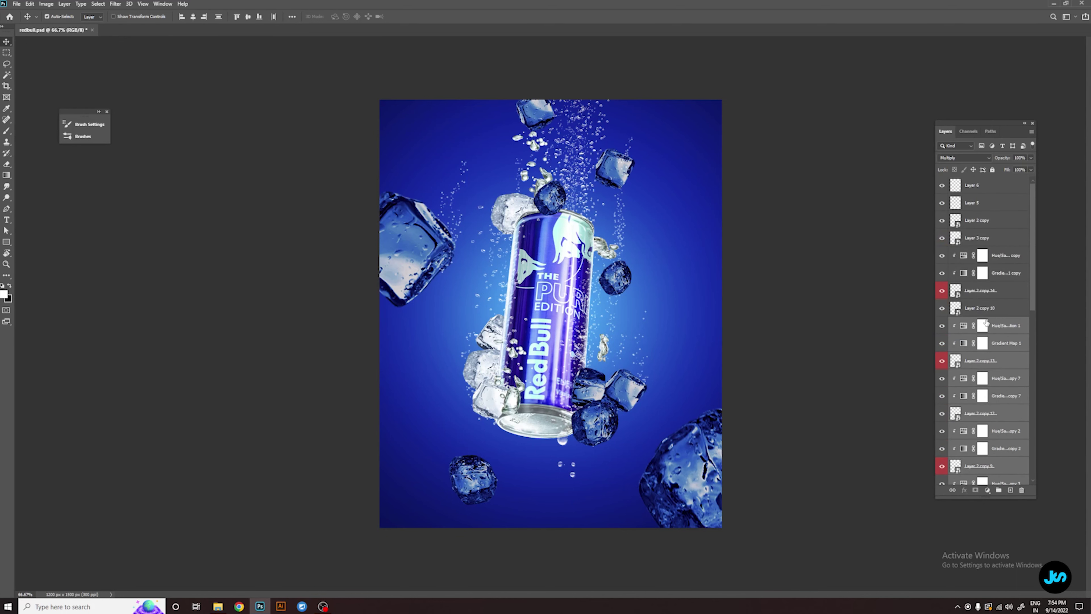
pyautogui.keyDown('ctrl'); pyautogui.click(998, 272); pyautogui.keyUp('ctrl')
pyautogui.keyDown('ctrl'); pyautogui.click(983, 292); pyautogui.keyUp('ctrl')
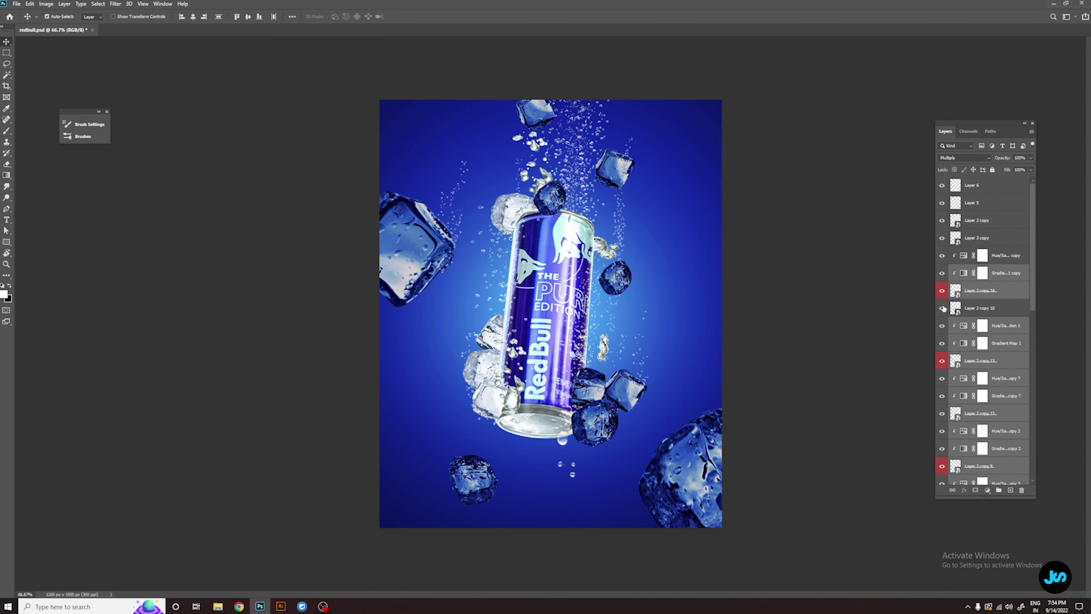
pyautogui.moveTo(998, 278); pyautogui.dragTo(1001, 312)
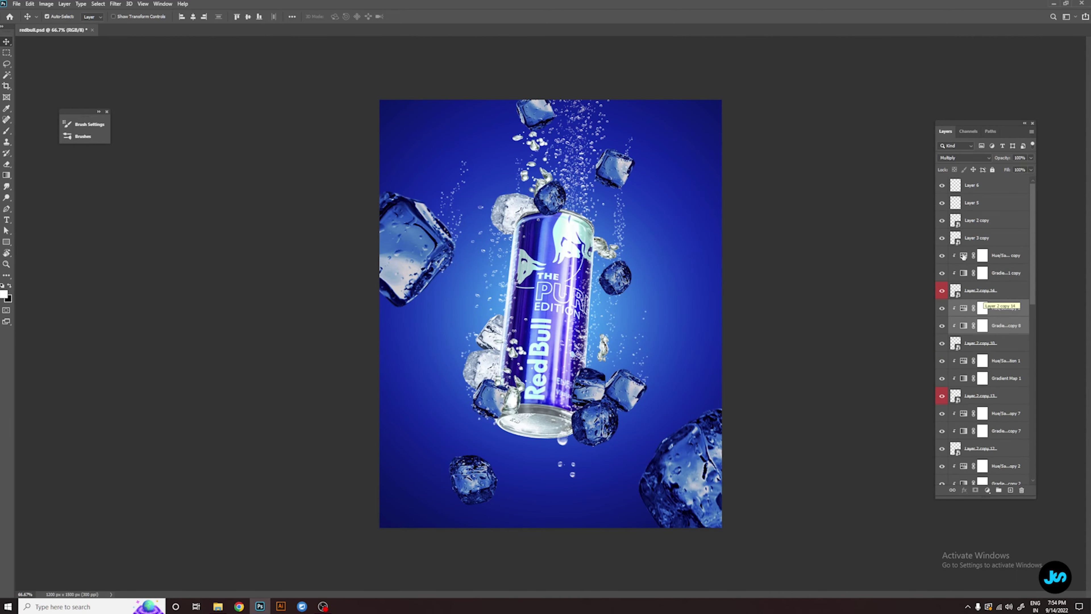
pyautogui.moveTo(1004, 271); pyautogui.dragTo(991, 245)
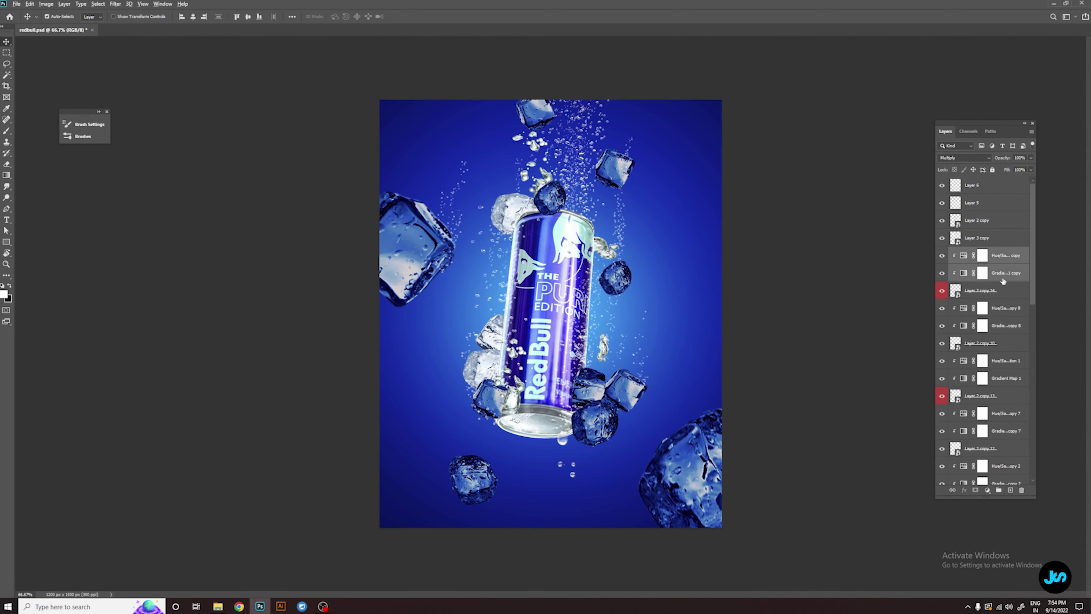
pyautogui.keyDown('alt'); pyautogui.click(991, 246); pyautogui.keyUp('alt')
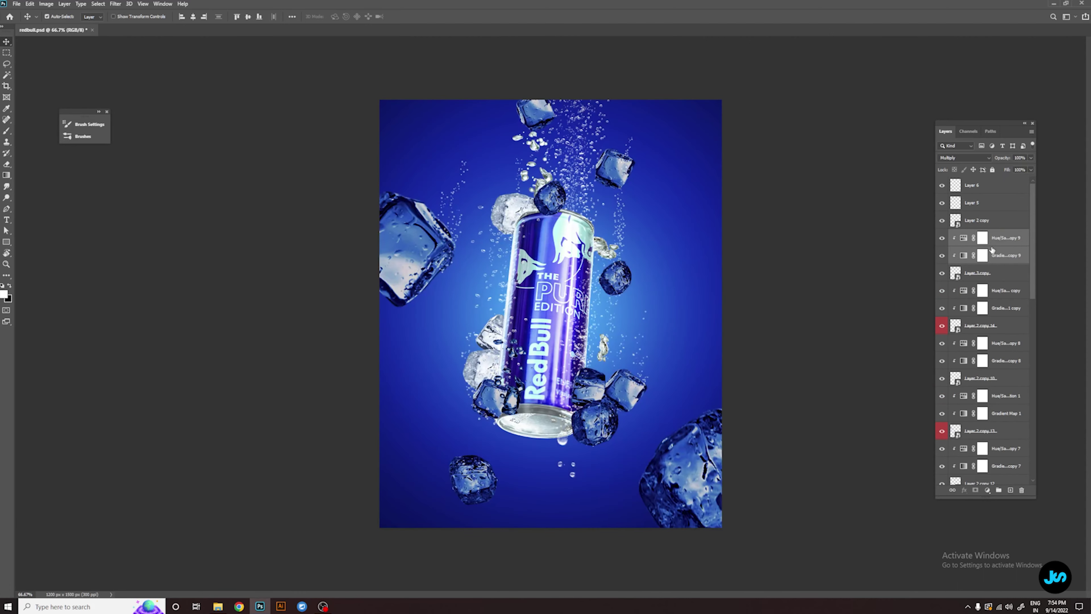
pyautogui.moveTo(997, 245); pyautogui.dragTo(995, 215)
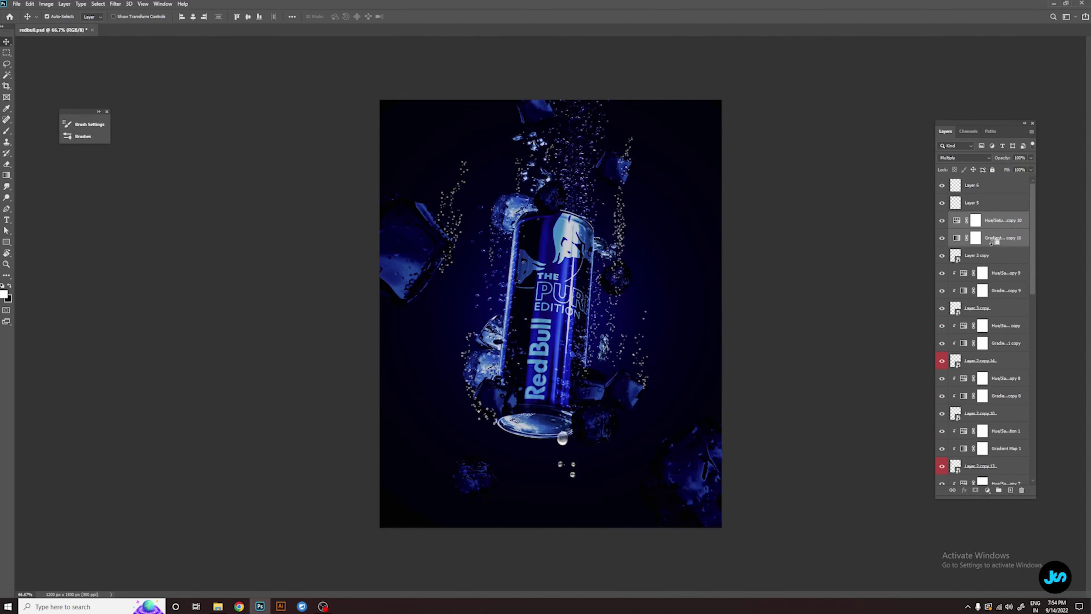
pyautogui.keyDown('alt'); pyautogui.click(996, 229); pyautogui.keyUp('alt')
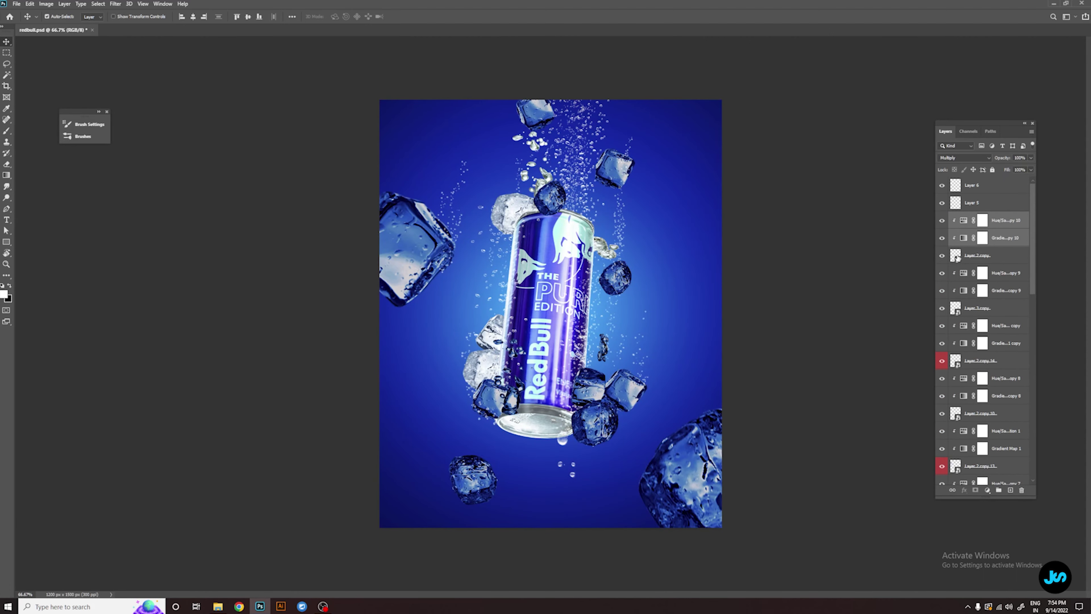
# Group Layer 6 and Layer 5 as Group 1 and clip a tint pair copy to it
pyautogui.click(972, 202)
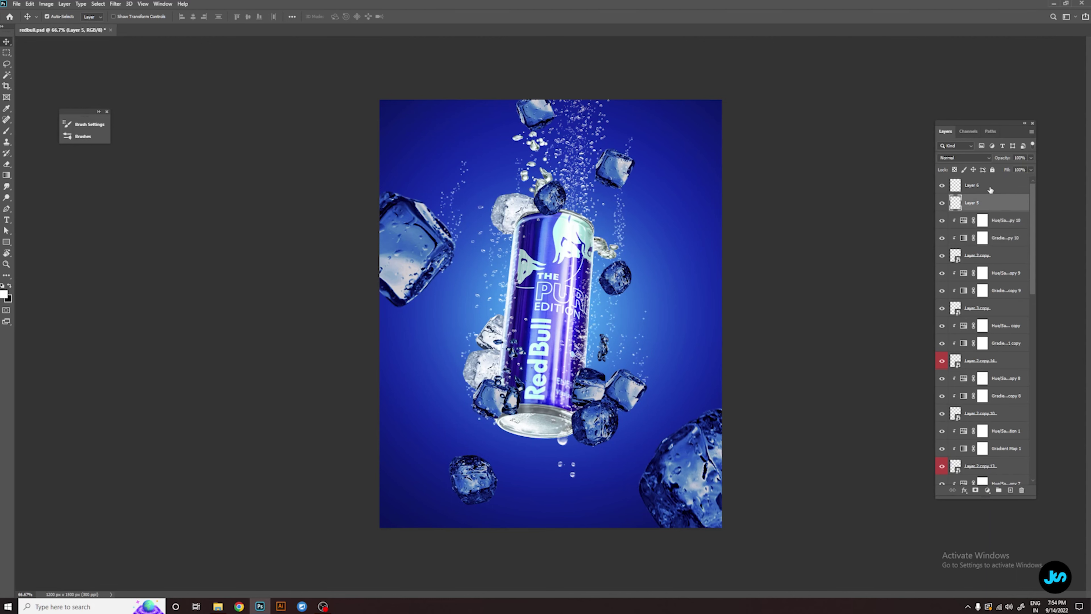
pyautogui.hotkey('ctrl', 'g')
pyautogui.click(997, 197)
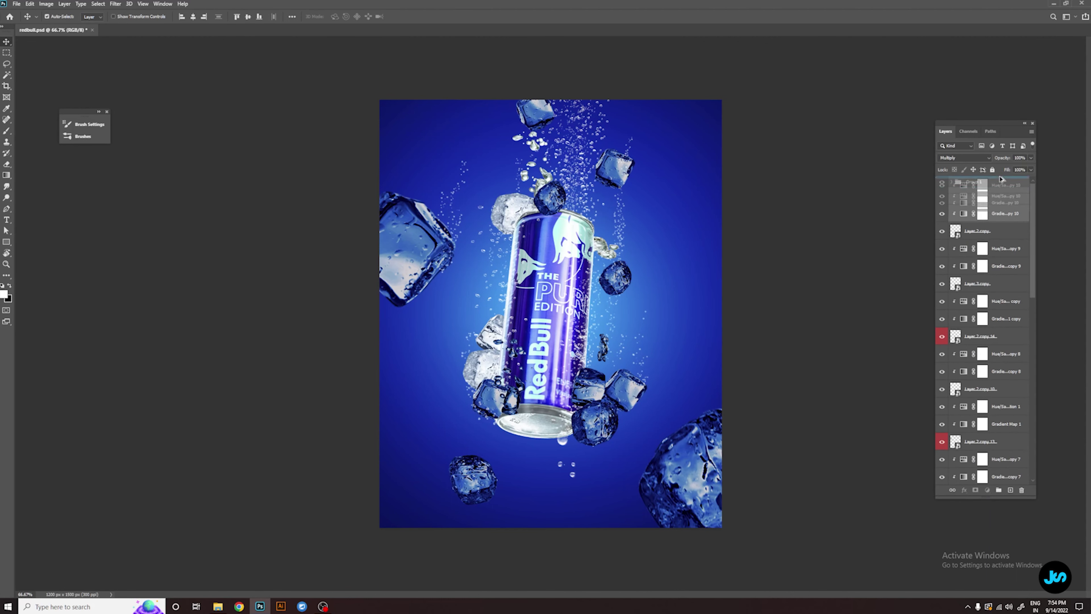
pyautogui.moveTo(997, 210); pyautogui.dragTo(995, 180)
pyautogui.keyDown('alt'); pyautogui.click(995, 191); pyautogui.keyUp('alt')
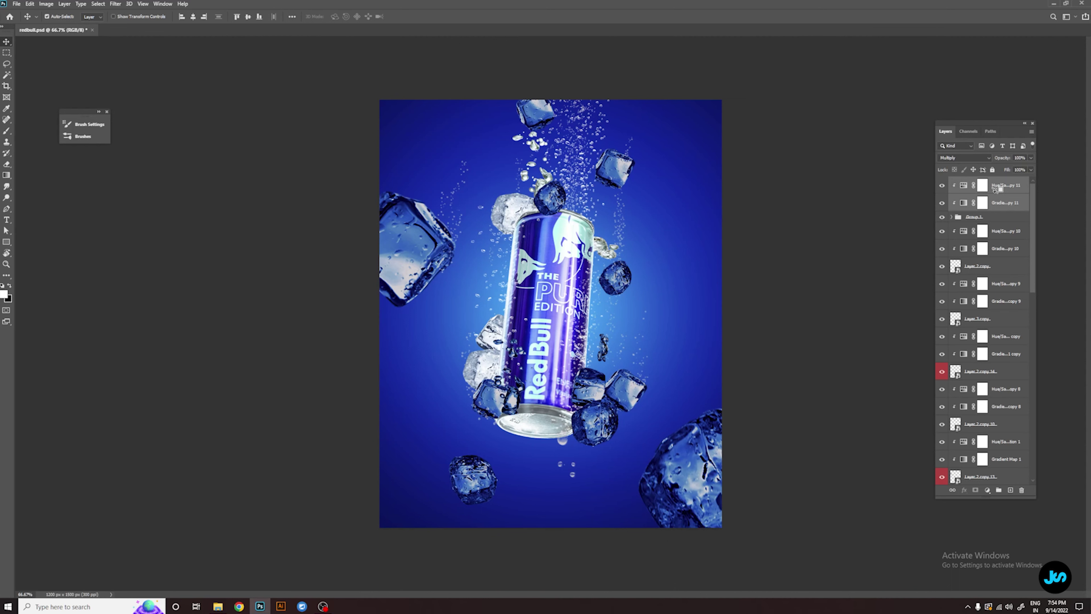
pyautogui.click(942, 218)
pyautogui.click(942, 218)
pyautogui.scroll(-3, 972, 370)
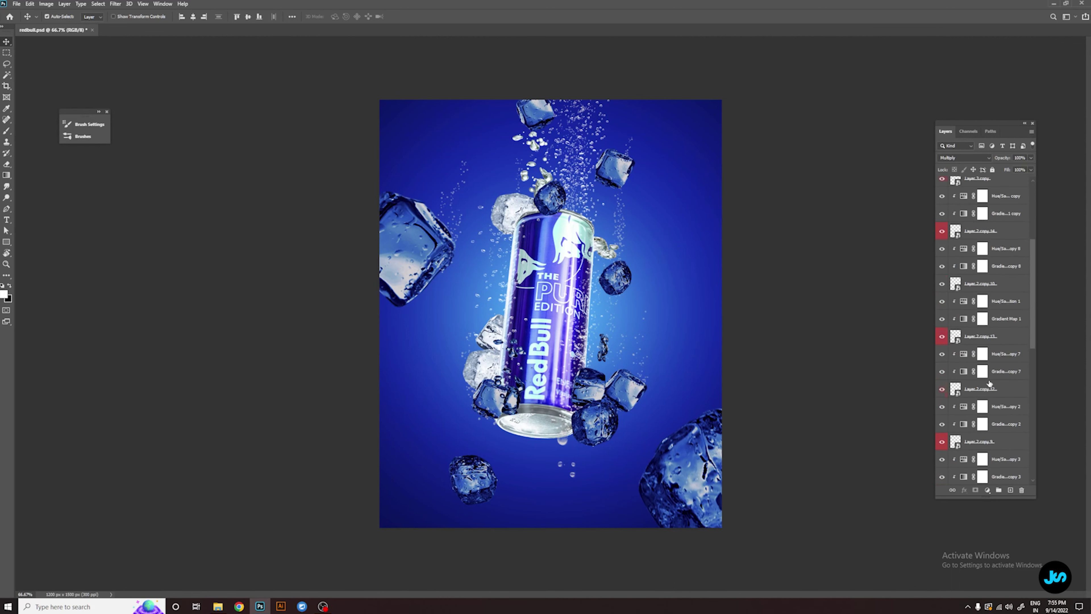
pyautogui.scroll(-3, 977, 374)
pyautogui.scroll(-3, 983, 378)
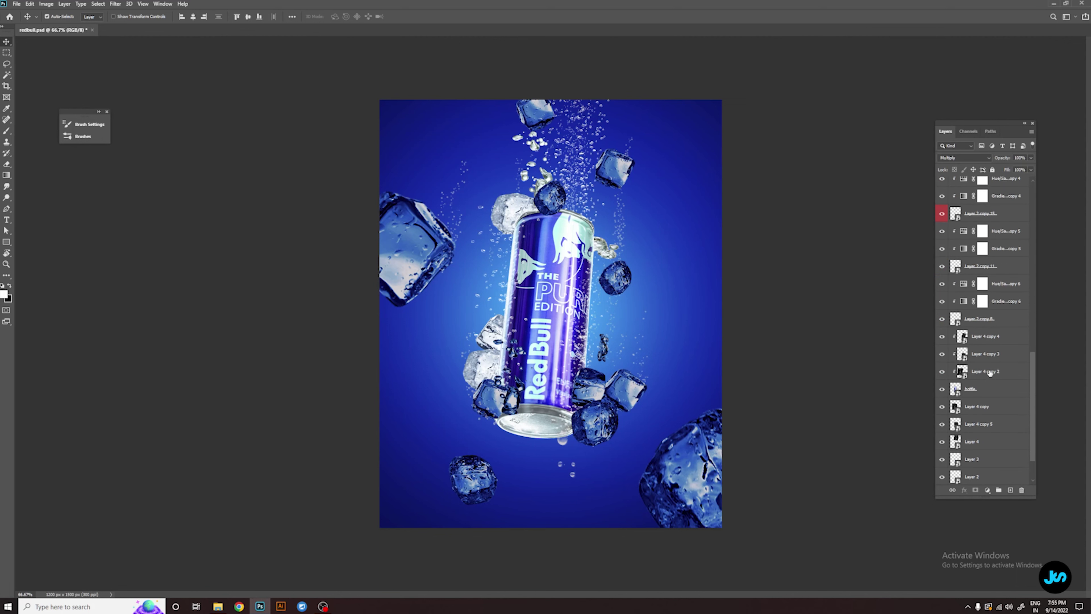
pyautogui.scroll(3, 990, 373)
pyautogui.scroll(3, 992, 301)
pyautogui.scroll(3, 996, 258)
# Group the upper ice layers and name the group UPPER SIDE ICE
pyautogui.scroll(2, 1004, 195)
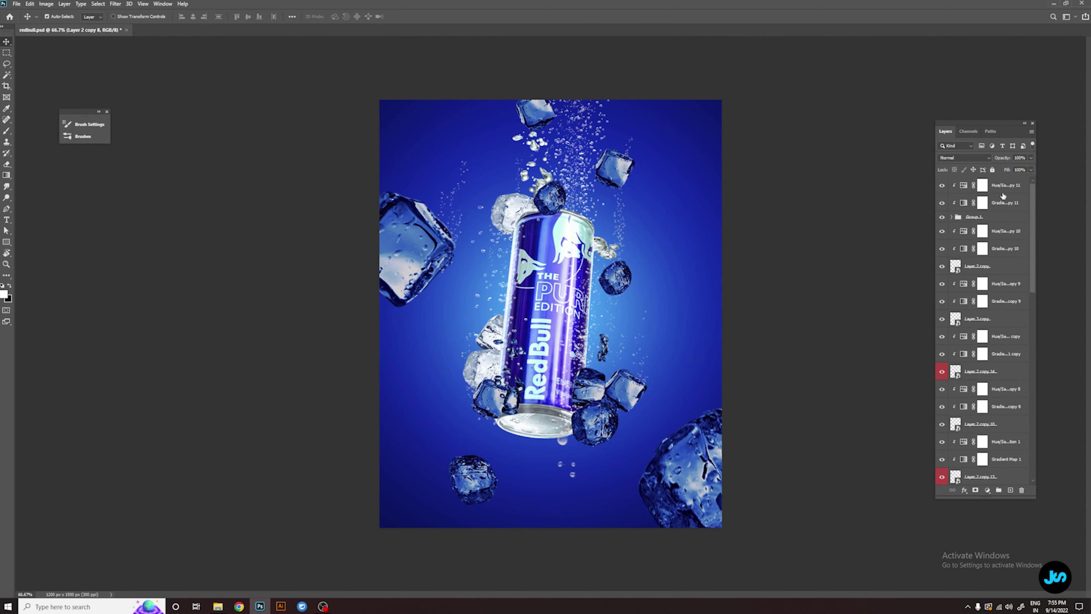
pyautogui.keyDown('shift'); pyautogui.click(1003, 190); pyautogui.keyUp('shift')
pyautogui.hotkey('ctrl', 'g')
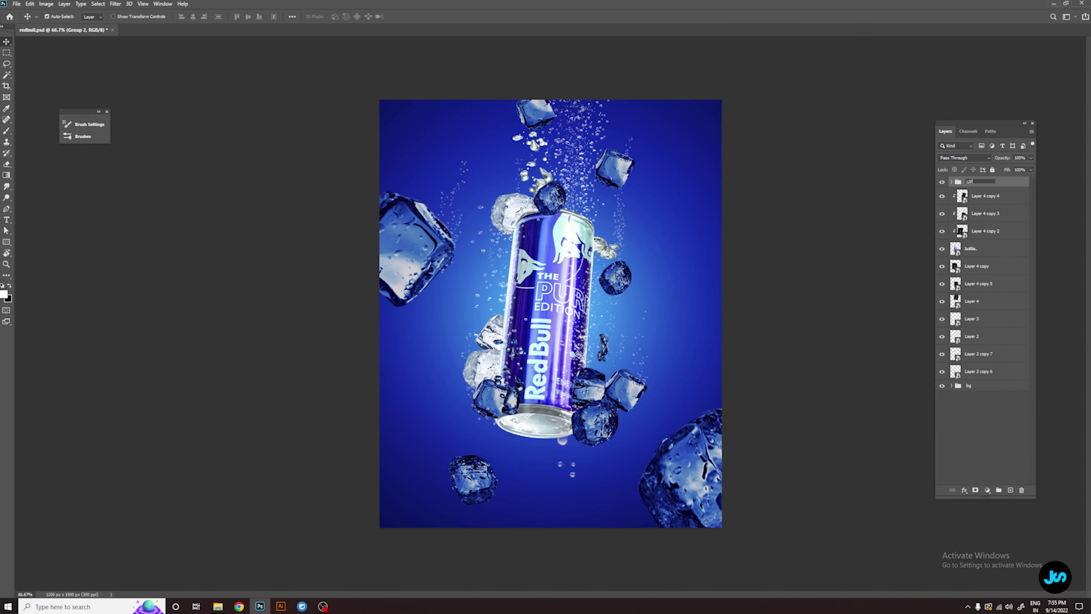
pyautogui.write('ER SIDE ICE')
pyautogui.click(987, 271)
# Group the lower ice layers as LOWER SIDE ICE
pyautogui.keyDown('shift'); pyautogui.click(977, 374); pyautogui.keyUp('shift')
pyautogui.hotkey('ctrl', 'g')
pyautogui.write('LOWER SIDE')
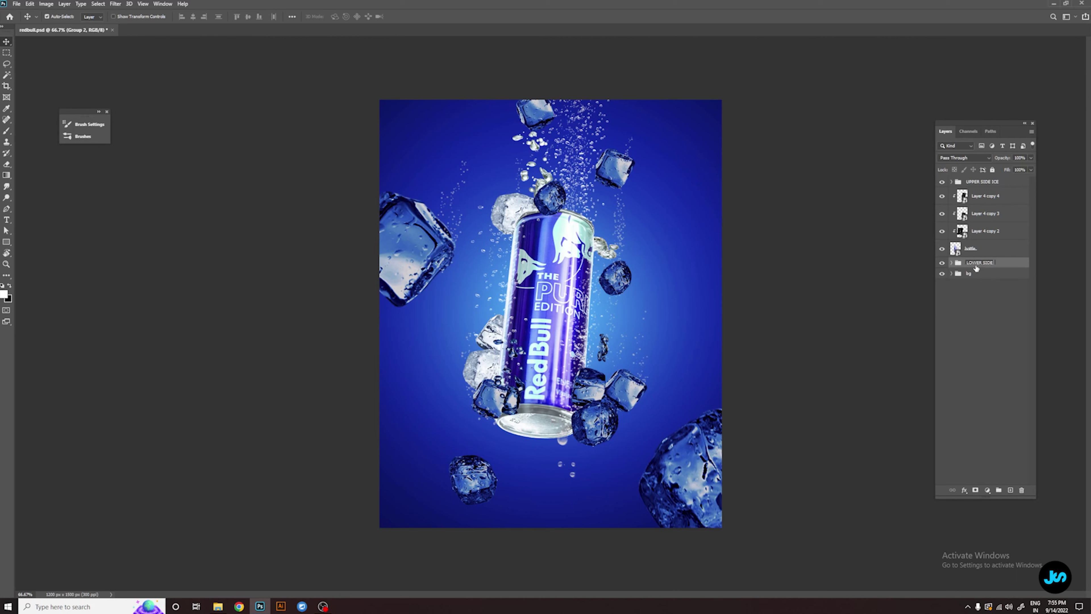
pyautogui.write('ICE')
pyautogui.press('Return')
pyautogui.click(952, 182)
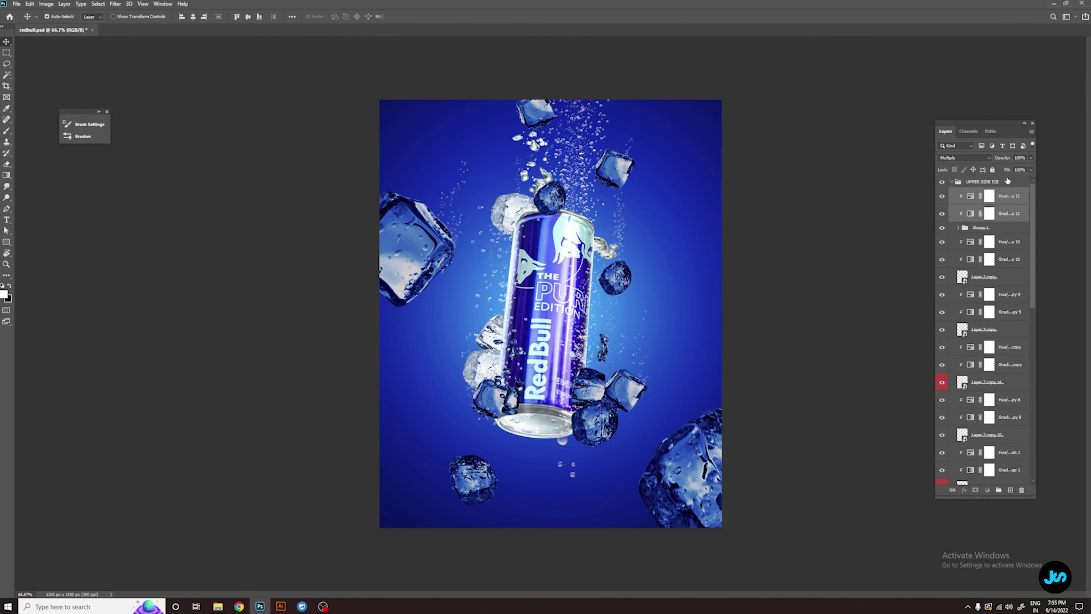
# Copy the tint pair beside the UPPER SIDE ICE group, collapse it, and clip the copy 12 tint lower down
pyautogui.moveTo(1009, 178); pyautogui.dragTo(988, 180)
pyautogui.click(957, 217)
pyautogui.click(952, 217)
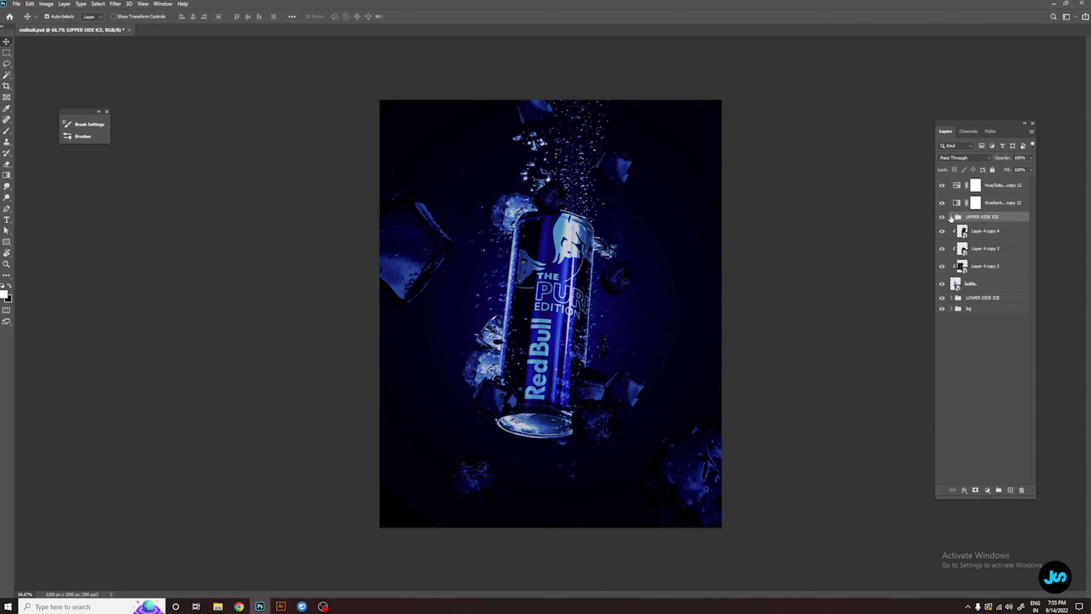
pyautogui.click(1002, 202)
pyautogui.moveTo(1005, 204)
pyautogui.mouseDown()
pyautogui.moveTo(982, 293)
pyautogui.moveTo(994, 297)
pyautogui.mouseUp()
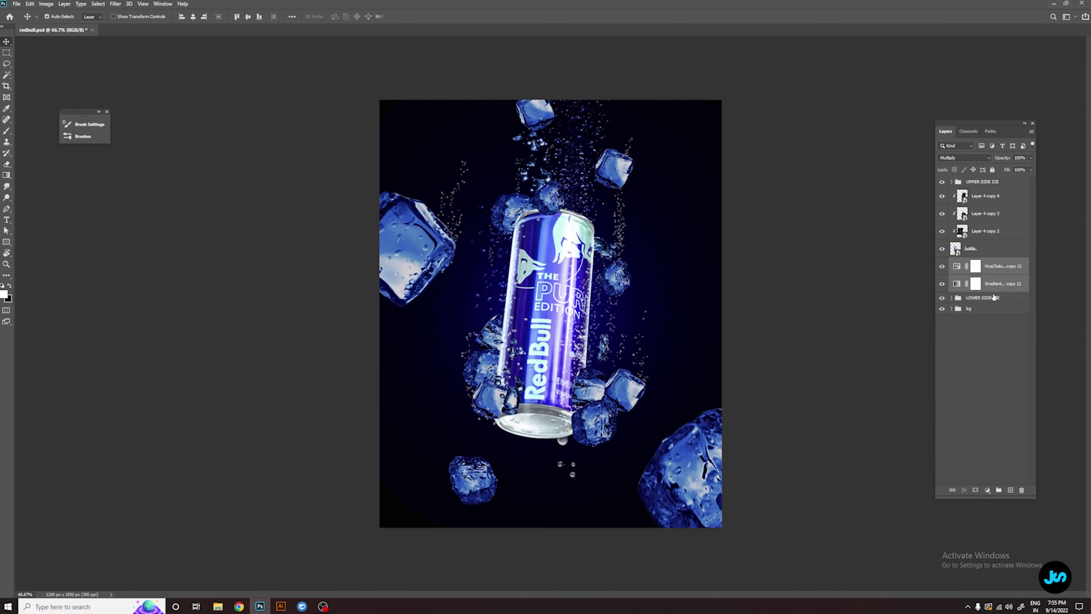
pyautogui.hotkey('ctrl', 'alt', 'g')
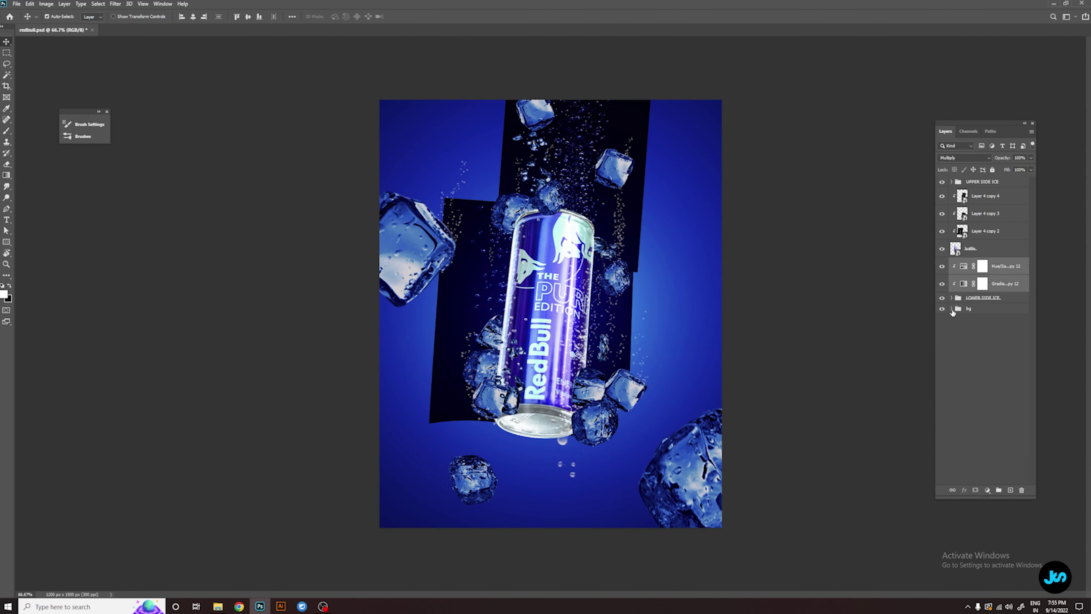
# Inside LOWER SIDE ICE, clip the copy 12 and copy 13 tint pairs around Layer 3
pyautogui.click(951, 297)
pyautogui.moveTo(999, 289); pyautogui.dragTo(1005, 335)
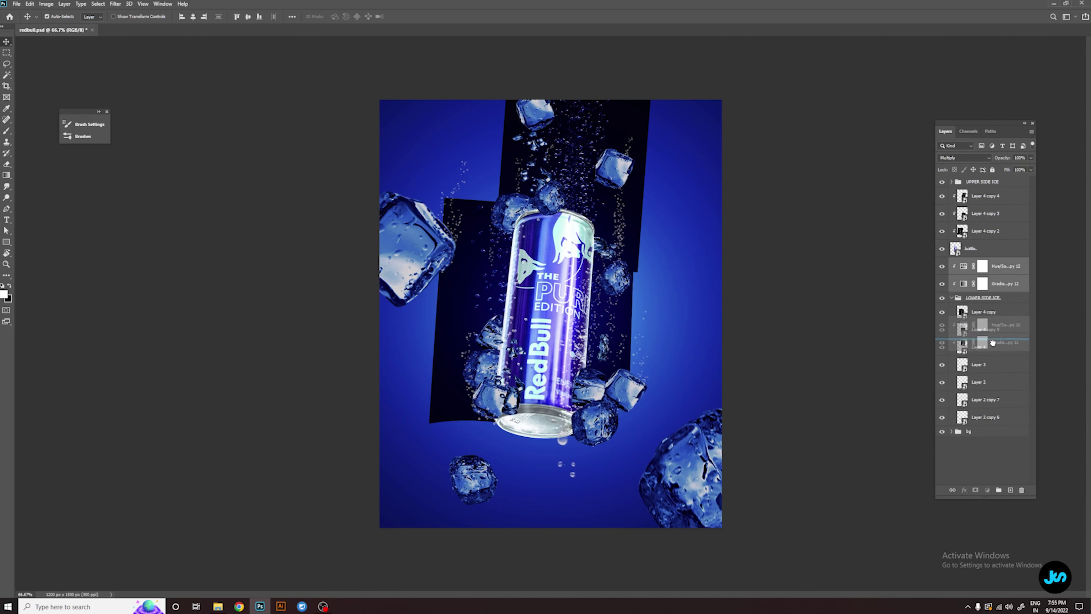
pyautogui.click(1004, 335)
pyautogui.hotkey('ctrl', 'alt', 'g')
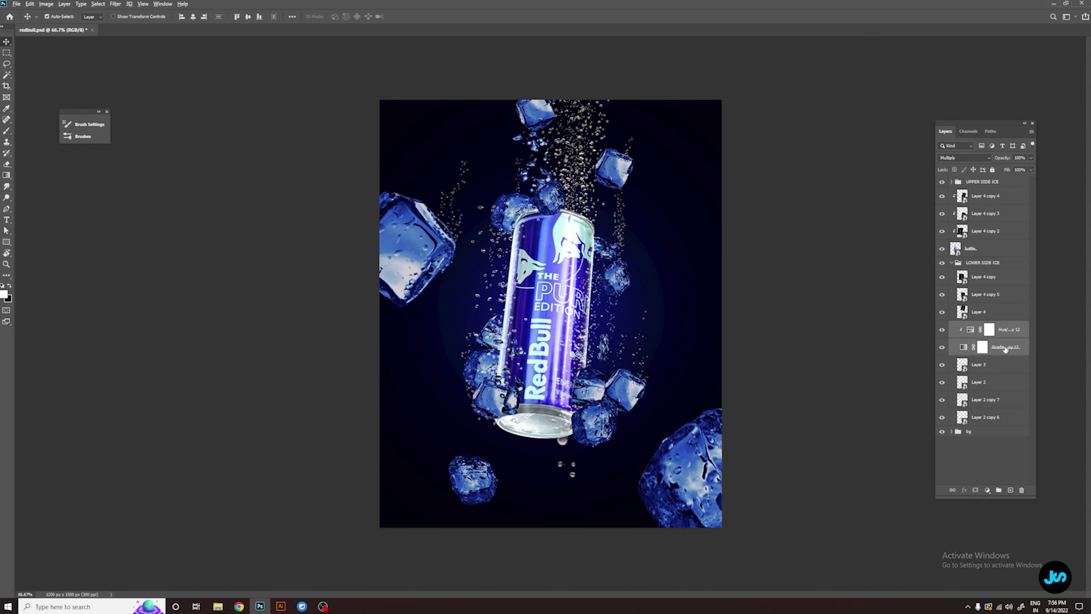
pyautogui.moveTo(1005, 349); pyautogui.dragTo(1007, 389)
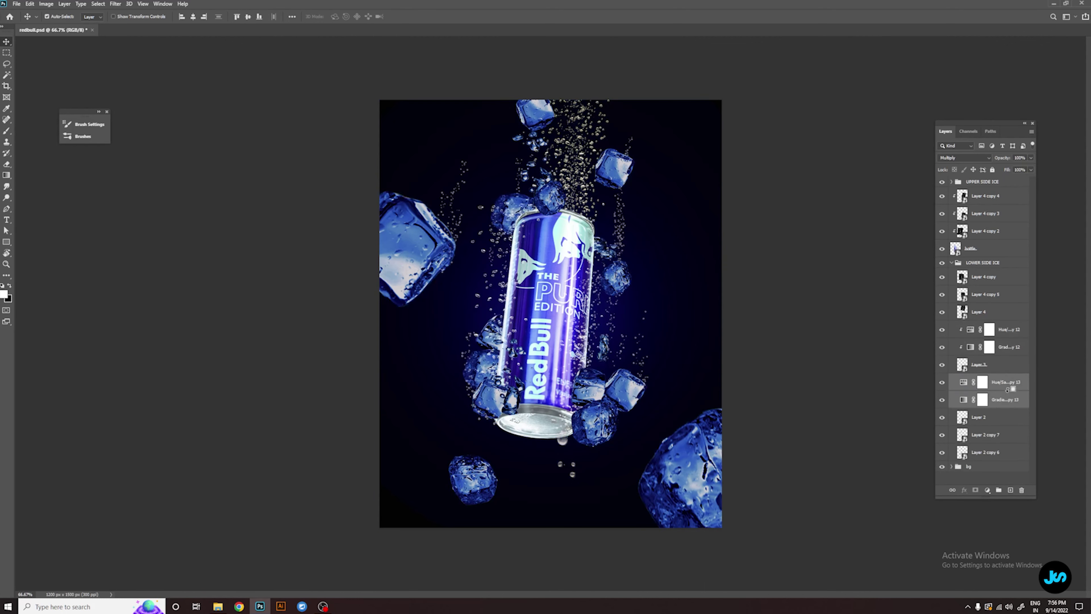
pyautogui.click(1007, 389)
pyautogui.hotkey('ctrl', 'alt', 'g')
pyautogui.scroll(2, 735, 359)
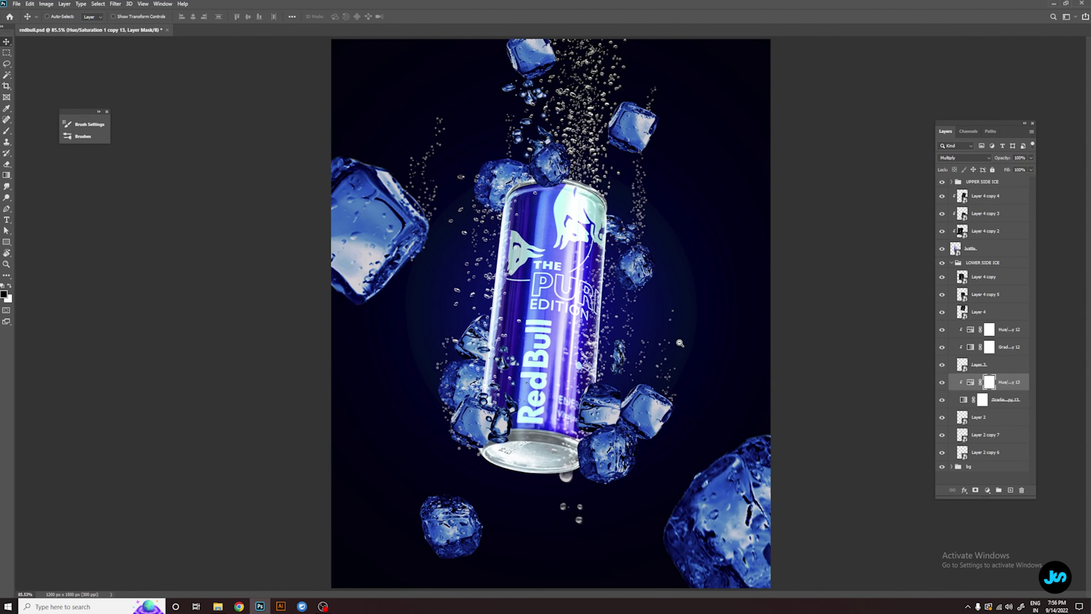
pyautogui.scroll(-2, 679, 343)
pyautogui.hotkey('ctrl', 'alt', 'g')
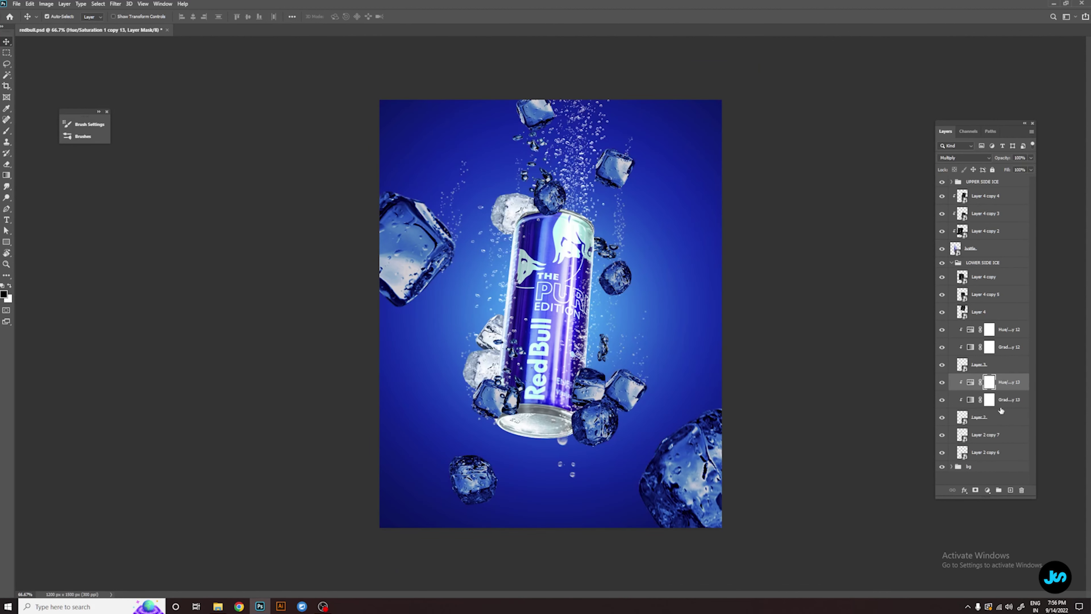
# Clip further tint pair copies onto Layer 2 and Layer 2 copy 6
pyautogui.keyDown('shift'); pyautogui.click(1003, 400); pyautogui.keyUp('shift')
pyautogui.moveTo(1003, 400); pyautogui.dragTo(998, 462)
pyautogui.keyDown('alt'); pyautogui.click(998, 461); pyautogui.keyUp('alt')
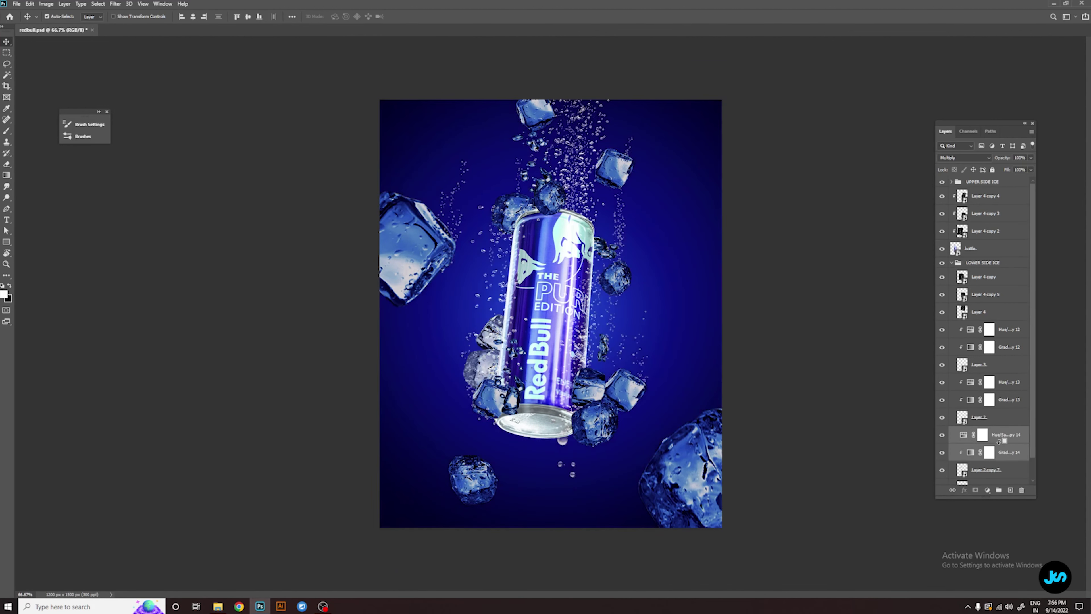
pyautogui.scroll(-1, 989, 423)
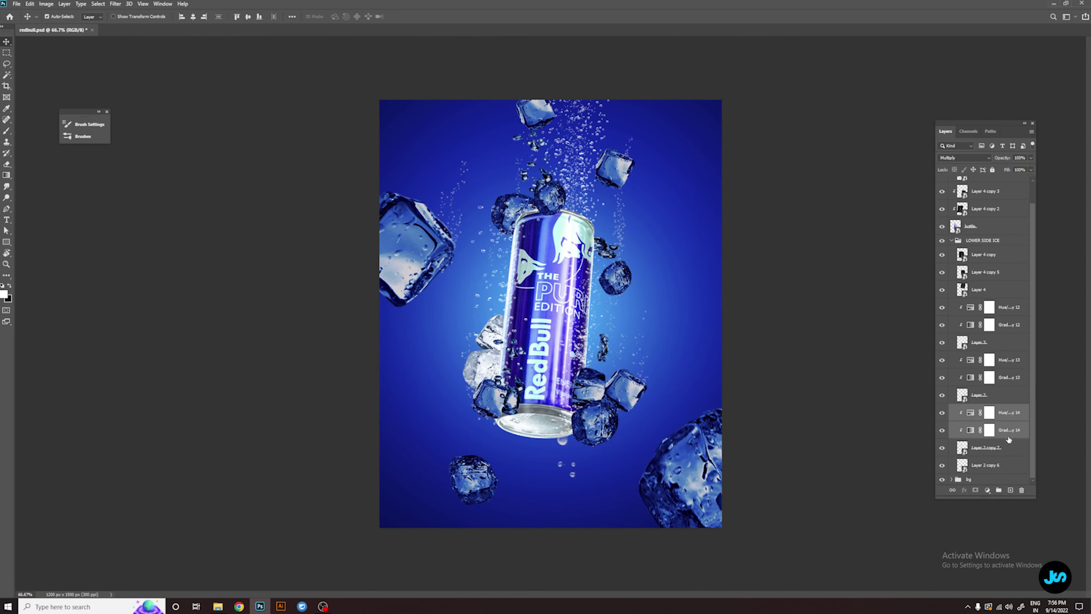
pyautogui.moveTo(1009, 439); pyautogui.dragTo(1002, 457)
pyautogui.scroll(-2, 988, 451)
pyautogui.hotkey('ctrl', 'alt', 'g')
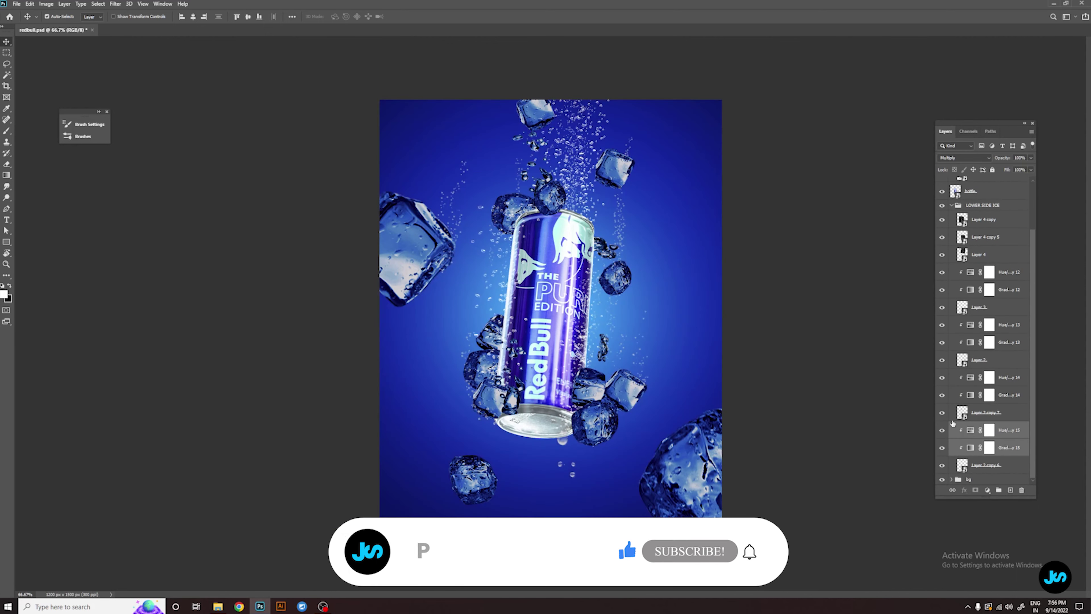
# Zoom to 50% to view the whole poster and collapse the LOWER SIDE ICE group
pyautogui.hotkey('ctrl', '-')
pyautogui.hotkey('ctrl', '+')
pyautogui.hotkey('ctrl', '-')
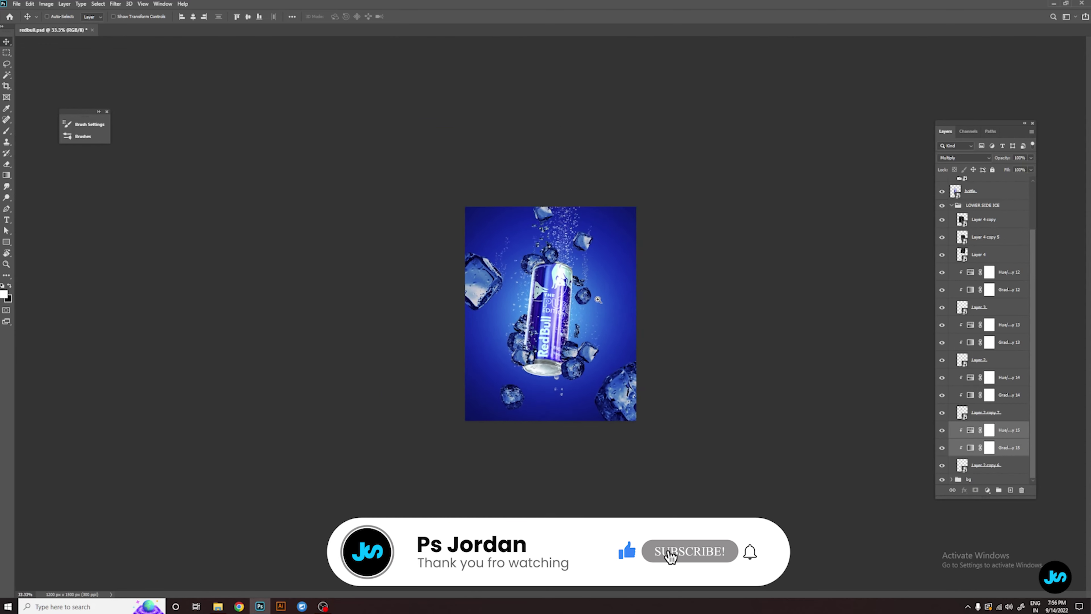
pyautogui.hotkey('ctrl', '+')
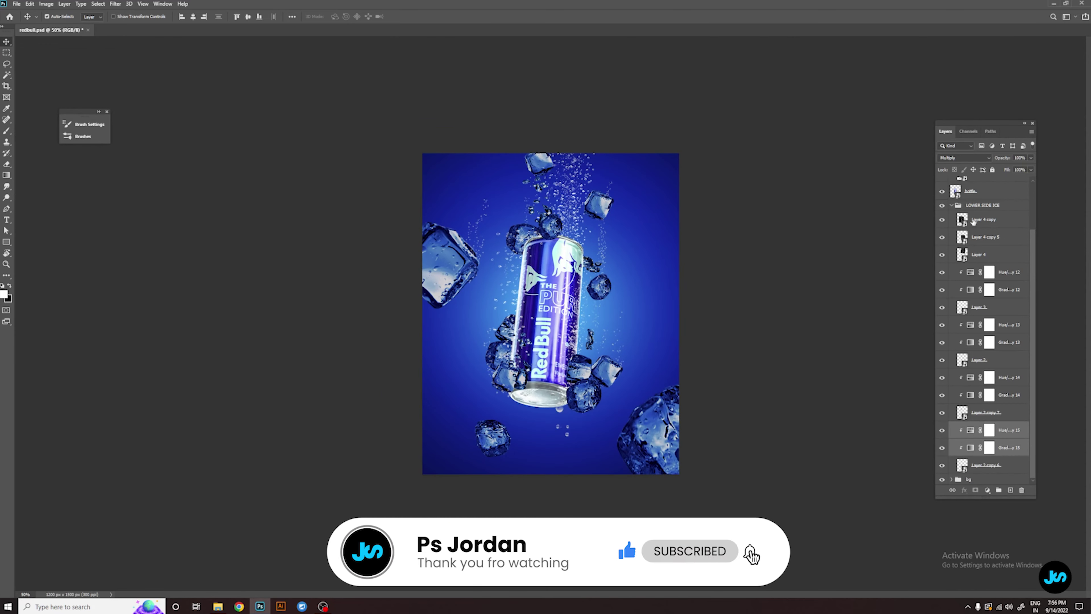
pyautogui.click(952, 205)
pyautogui.click(991, 262)
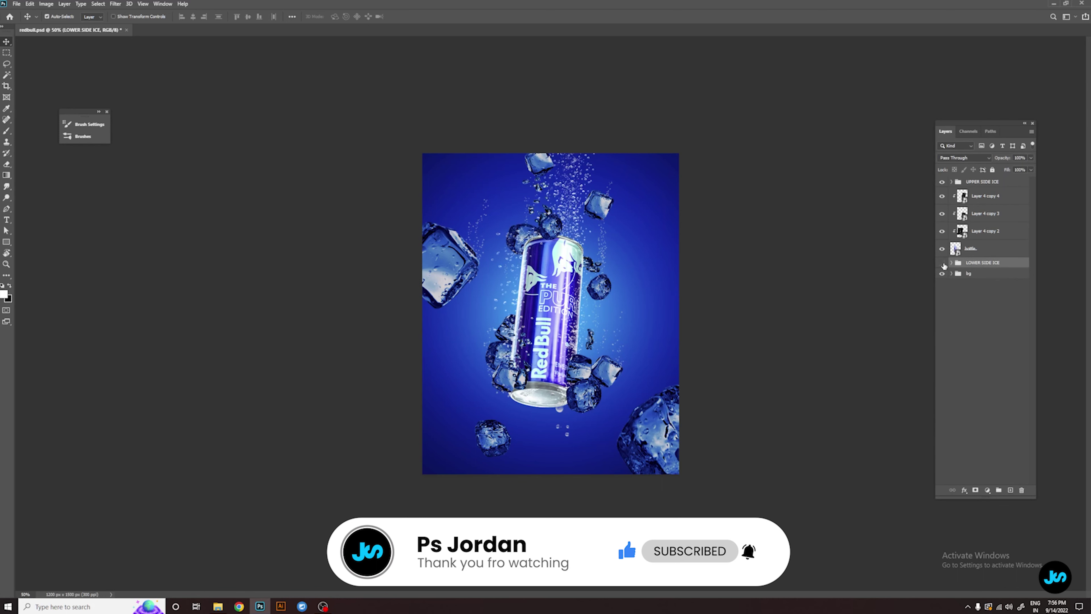
# Add a Hue/Saturation adjustment with Hue +11 to the bottle layer
pyautogui.press('ctrl')
pyautogui.click(973, 250)
pyautogui.click(989, 491)
pyautogui.click(1006, 414)
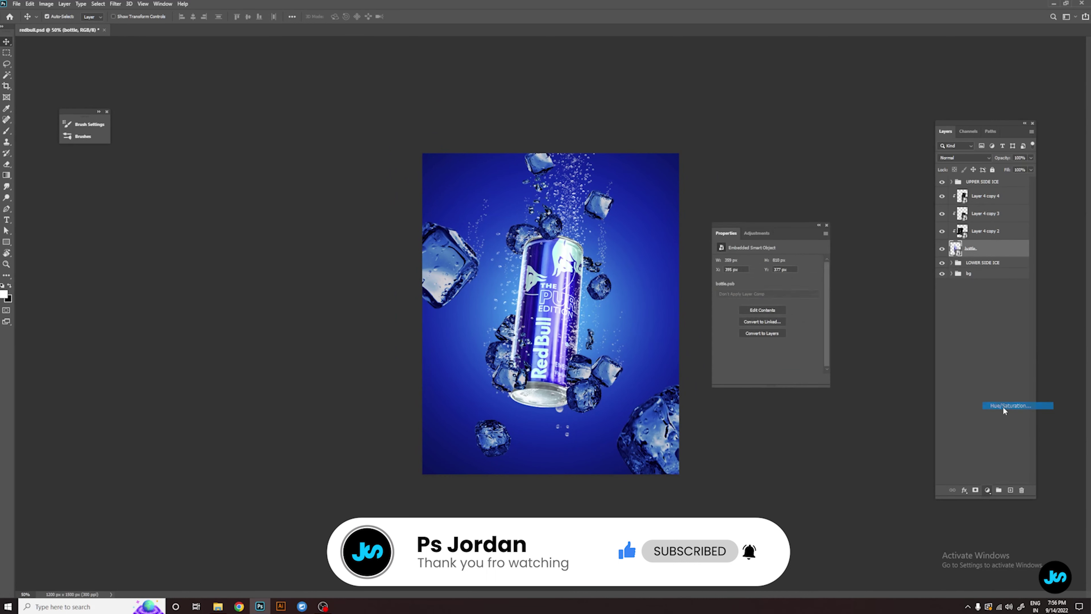
pyautogui.moveTo(767, 292); pyautogui.dragTo(767, 294)
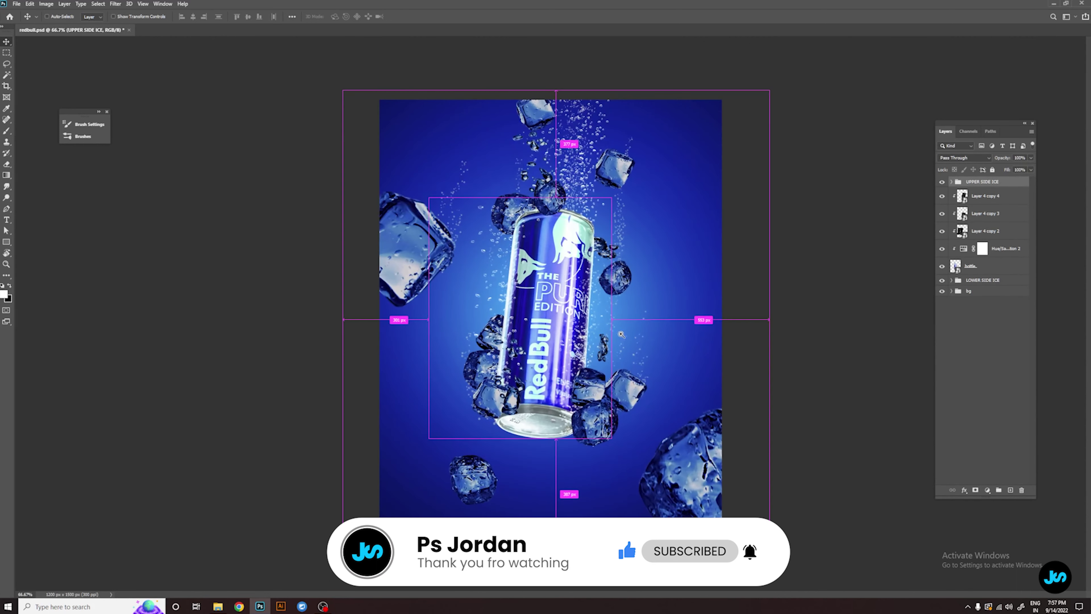
# Expand the bg group and add a new empty layer above Layer 1
pyautogui.click(952, 292)
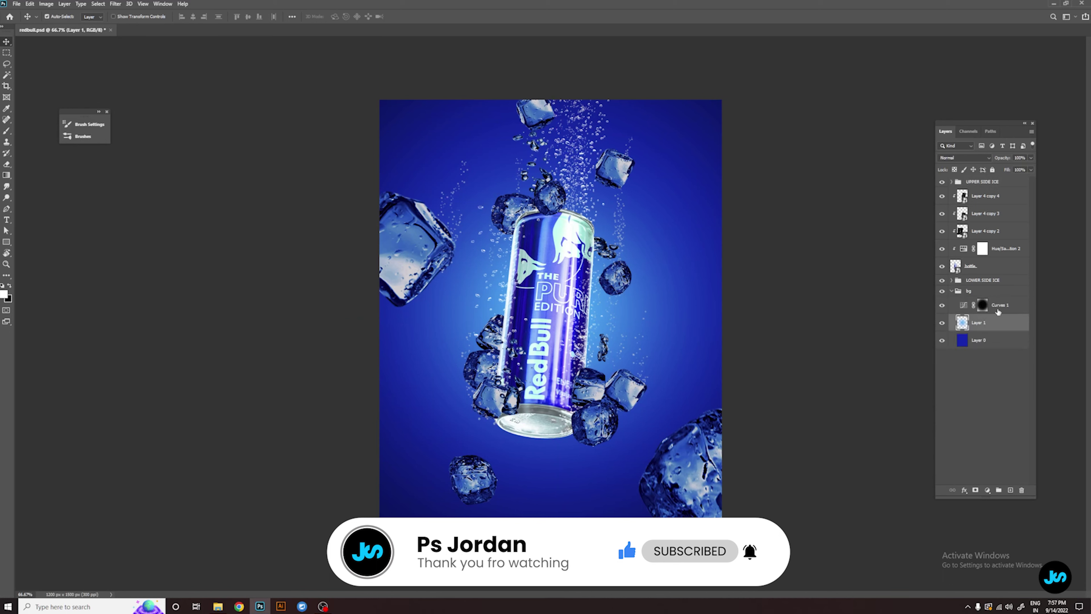
pyautogui.click(1000, 308)
pyautogui.click(988, 340)
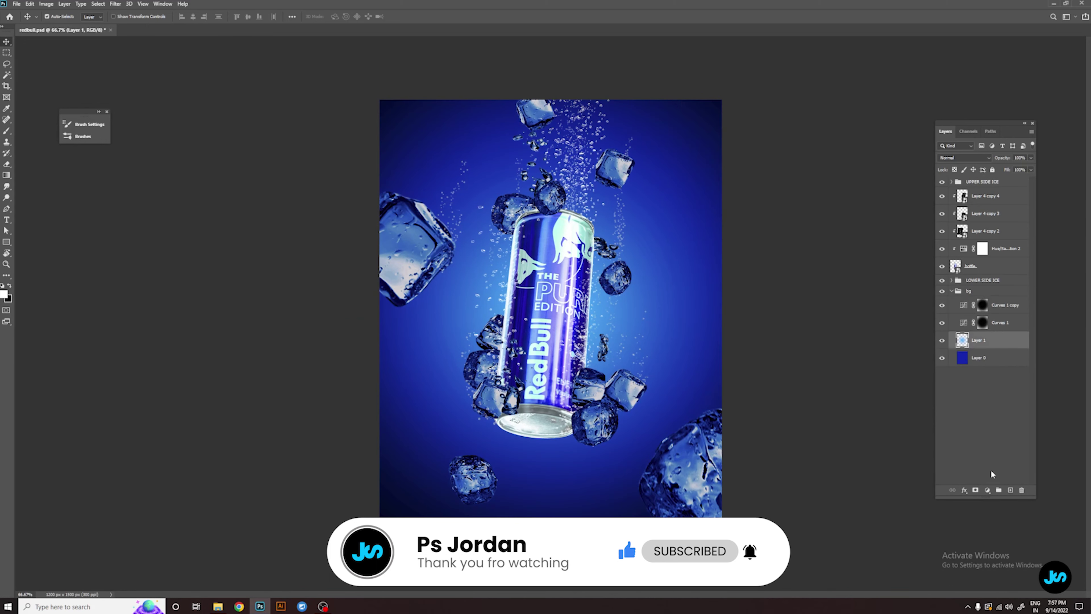
pyautogui.click(1011, 490)
# Paint a white glow beside the can with a soft round brush at size 175
pyautogui.press('b')
pyautogui.press('x')
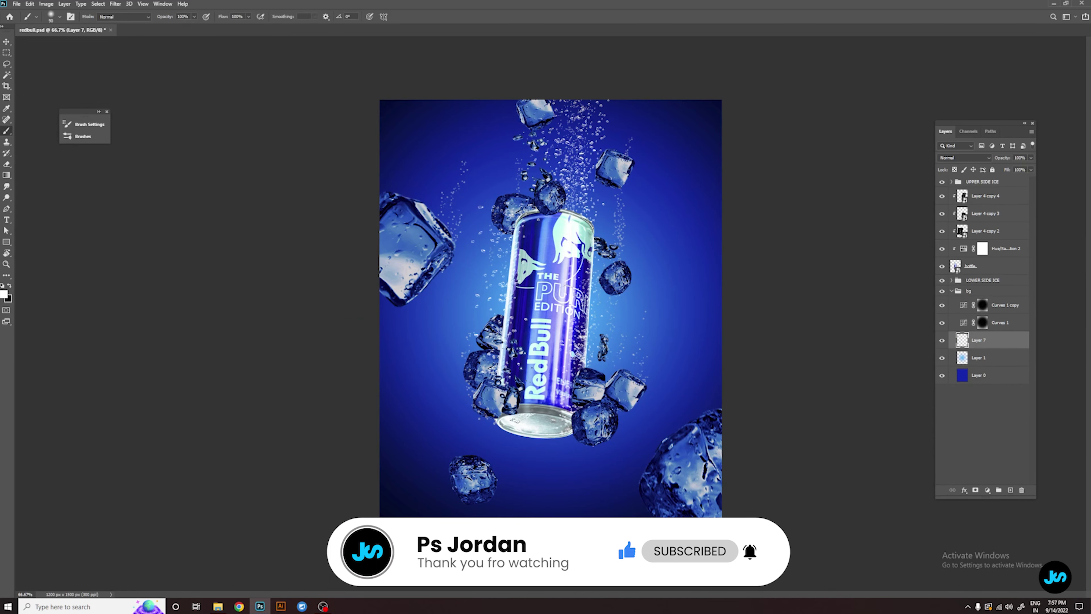
pyautogui.press(']')
pyautogui.press(']')
pyautogui.press(']')
pyautogui.click(598, 310)
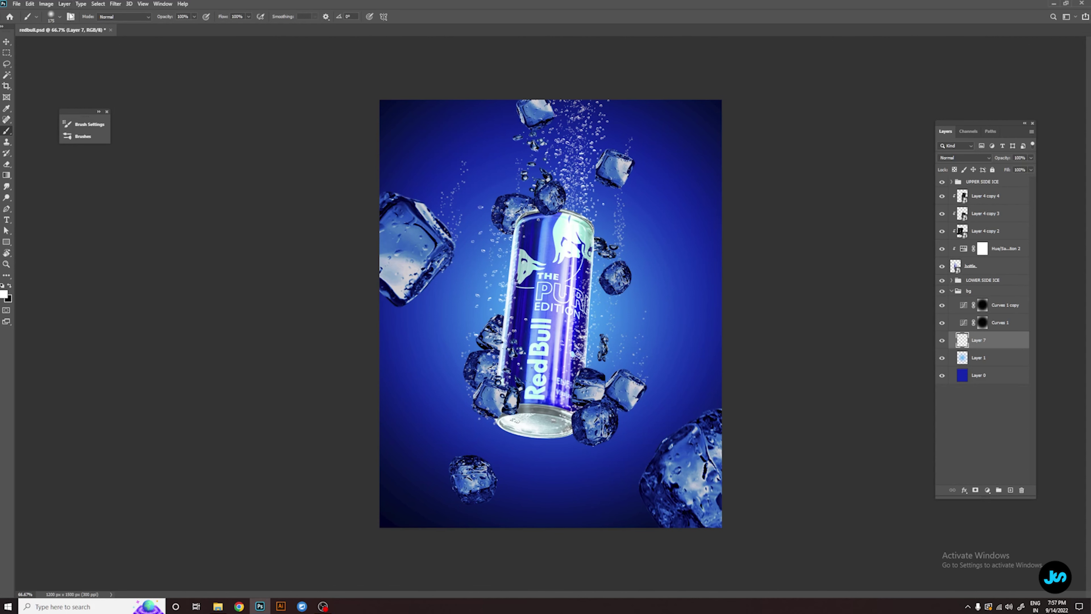
pyautogui.press('F5')
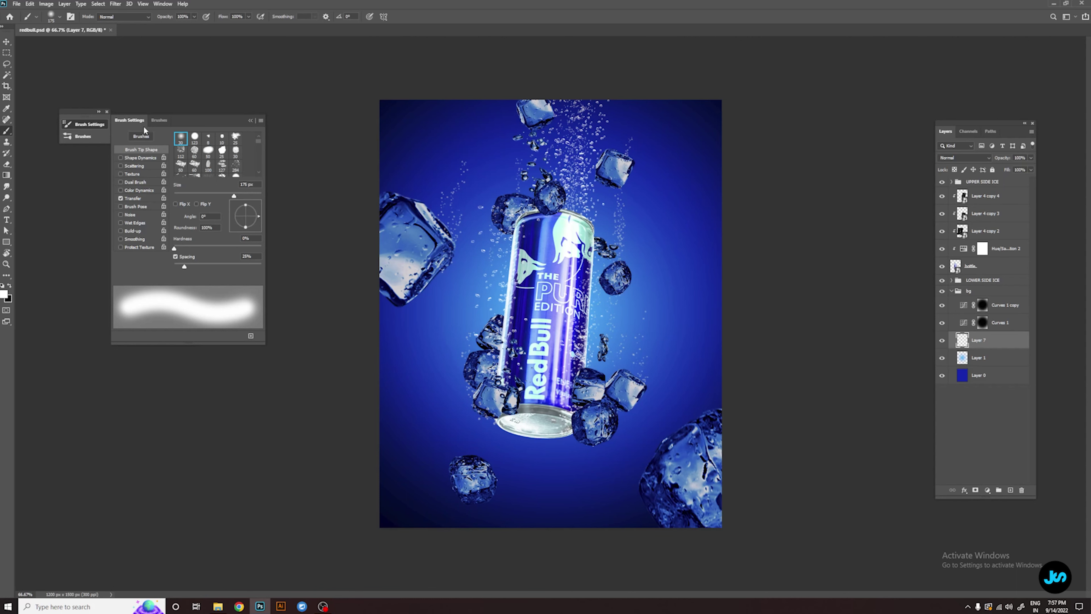
pyautogui.click(51, 16)
pyautogui.doubleClick(16, 82)
pyautogui.press('F5')
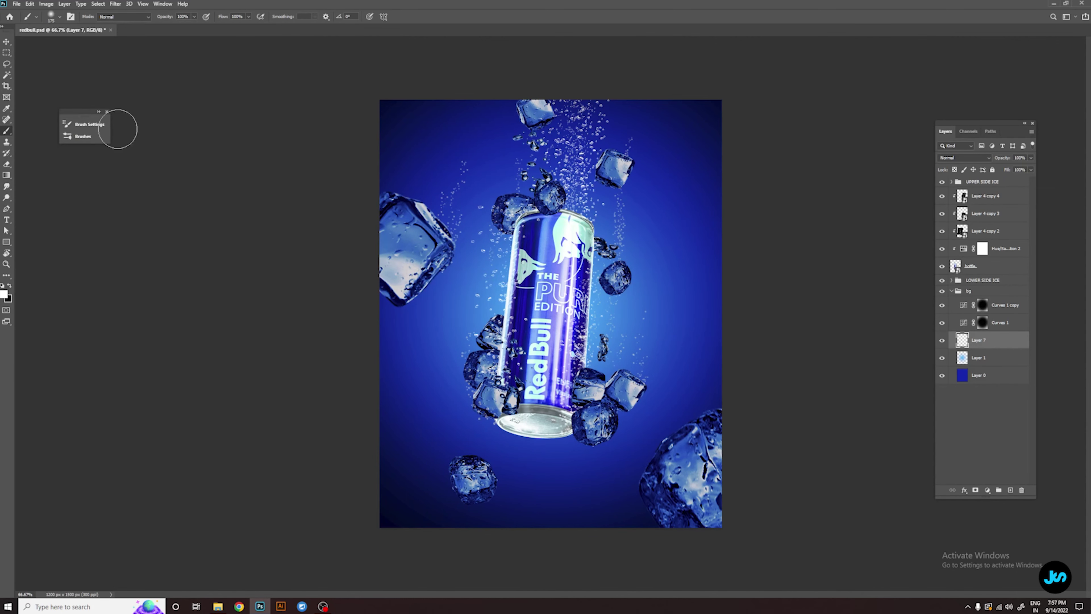
pyautogui.click(597, 317)
# Enable brush Transfer, paint a soft glow along the can's left edge, and resize the brush (300, then 125)
pyautogui.click(86, 124)
pyautogui.click(133, 198)
pyautogui.press('F5')
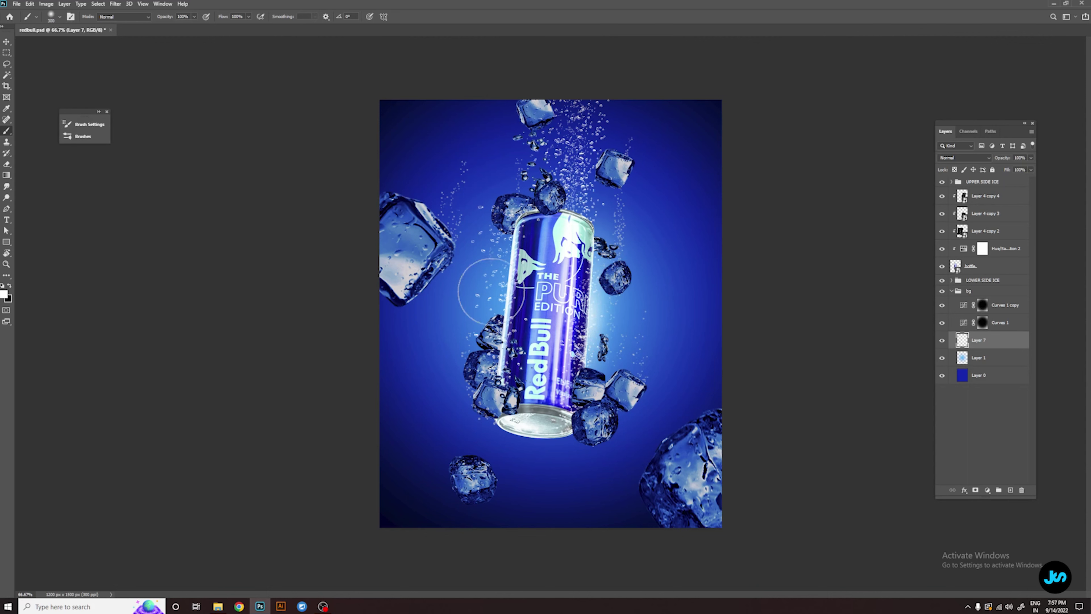
pyautogui.moveTo(508, 280); pyautogui.dragTo(505, 253)
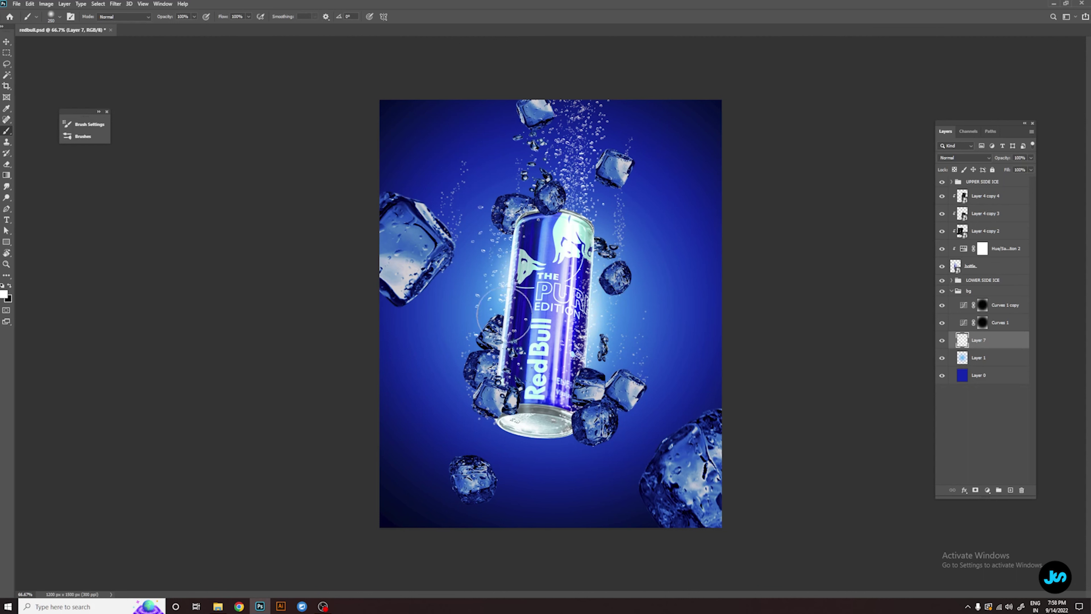
pyautogui.press(']')
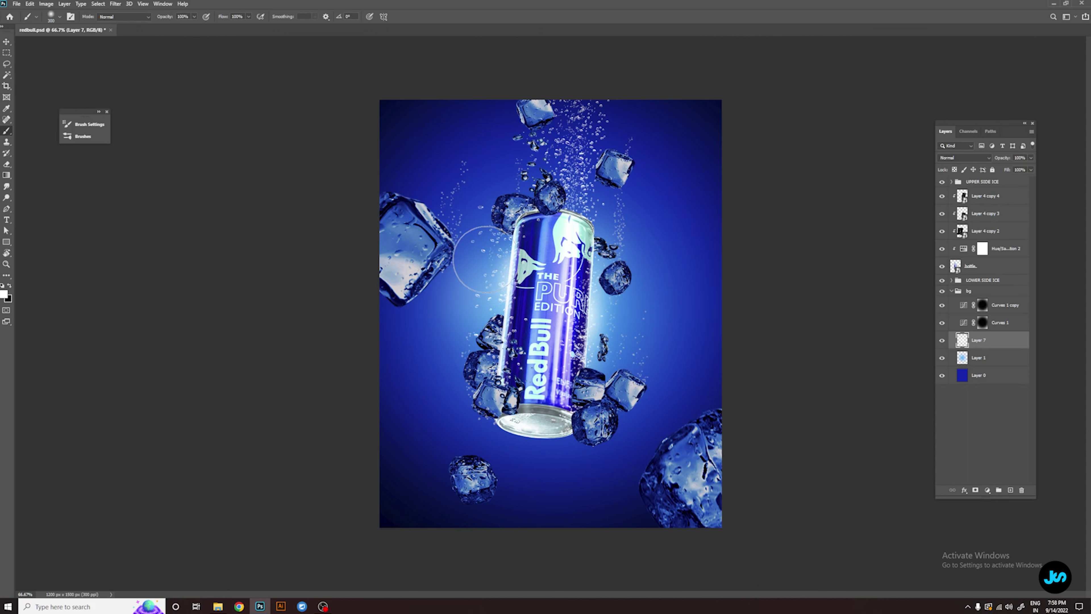
pyautogui.press('[')
pyautogui.press('[')
pyautogui.press('[')
pyautogui.press('[')
pyautogui.press('[')
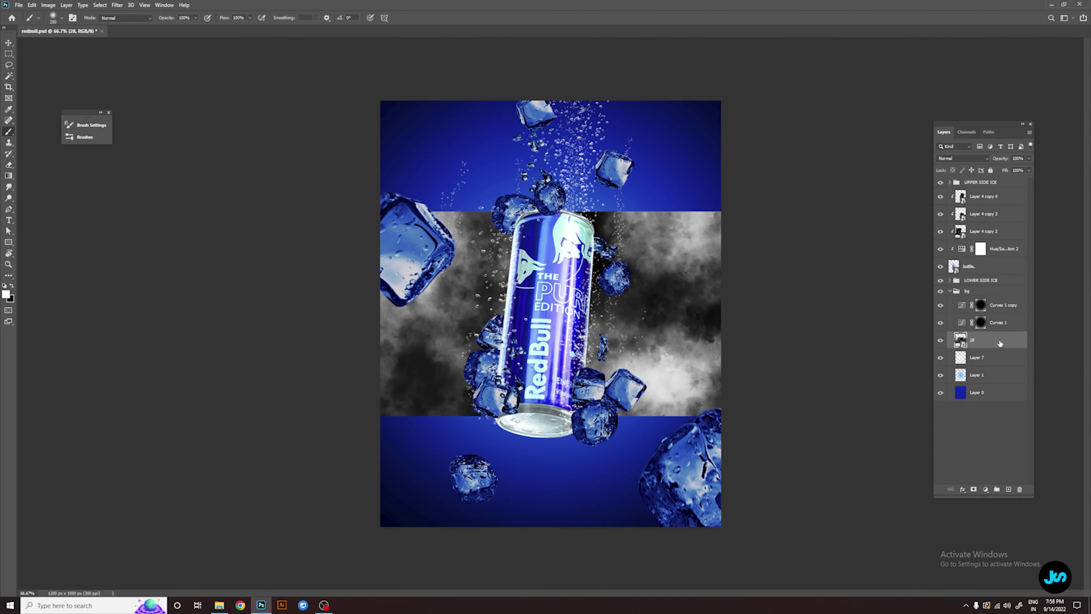
# Move smoke layer 28 out of the bg group, set it to Screen, rotate about -68° toward lower left
pyautogui.moveTo(984, 339); pyautogui.dragTo(993, 285)
pyautogui.click(962, 158)
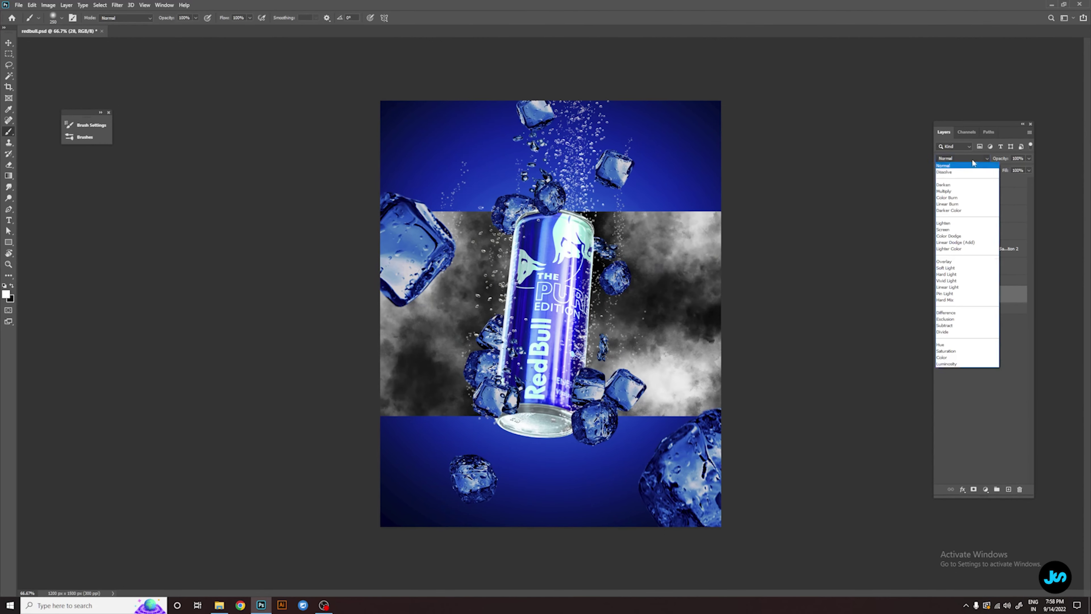
pyautogui.click(943, 229)
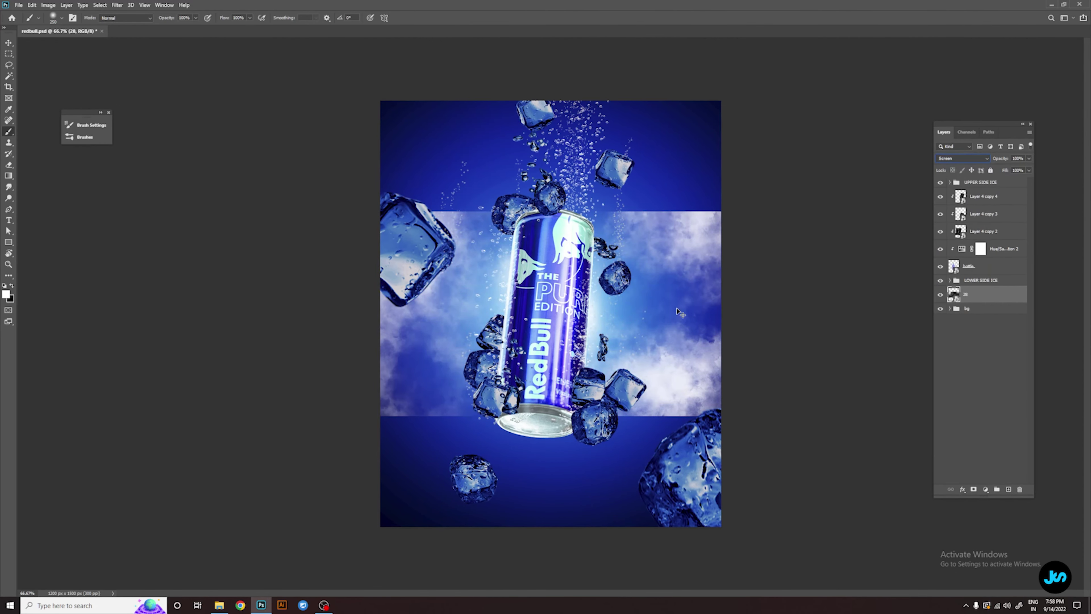
pyautogui.hotkey('ctrl', 't')
pyautogui.moveTo(762, 257); pyautogui.dragTo(578, 99)
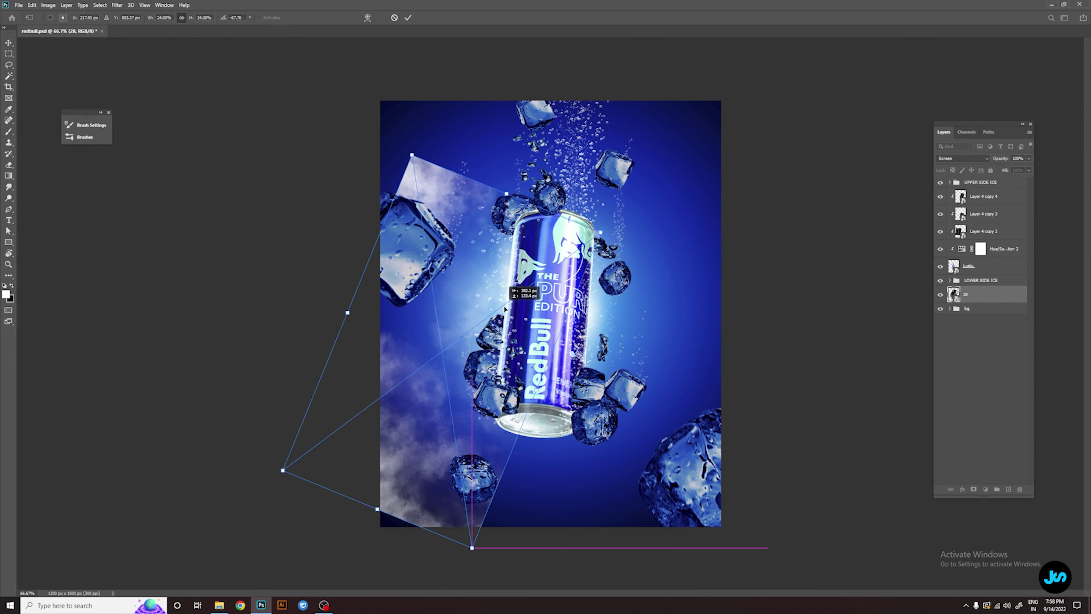
pyautogui.moveTo(614, 271); pyautogui.dragTo(511, 305)
pyautogui.press('Return')
# Give the smoke a black mask, paint white to reveal glow left of the can, duplicate it
pyautogui.press('b')
pyautogui.click(974, 489)
pyautogui.hotkey('ctrl', 'i')
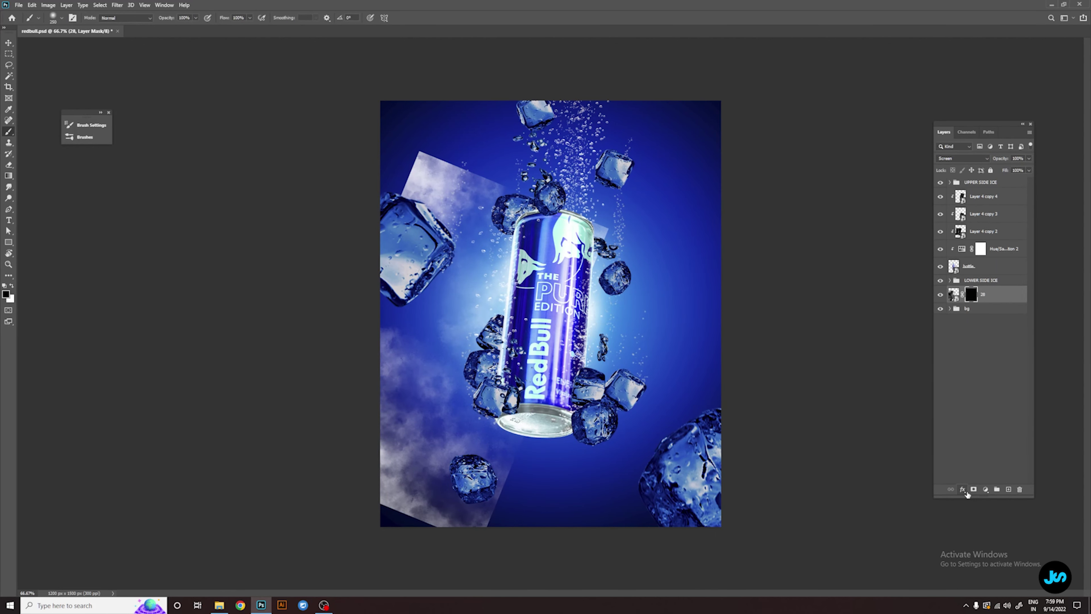
pyautogui.press('x')
pyautogui.moveTo(522, 297)
pyautogui.mouseDown()
pyautogui.moveTo(520, 338)
pyautogui.moveTo(481, 310)
pyautogui.moveTo(497, 232)
pyautogui.moveTo(451, 390)
pyautogui.moveTo(419, 446)
pyautogui.moveTo(451, 433)
pyautogui.moveTo(445, 377)
pyautogui.mouseUp()
pyautogui.press('x')
pyautogui.press('x')
pyautogui.hotkey('ctrl', 'j')
# Delete the mask from 28 copy and move the smoke copy right over the can
pyautogui.hotkey('ctrl', 't')
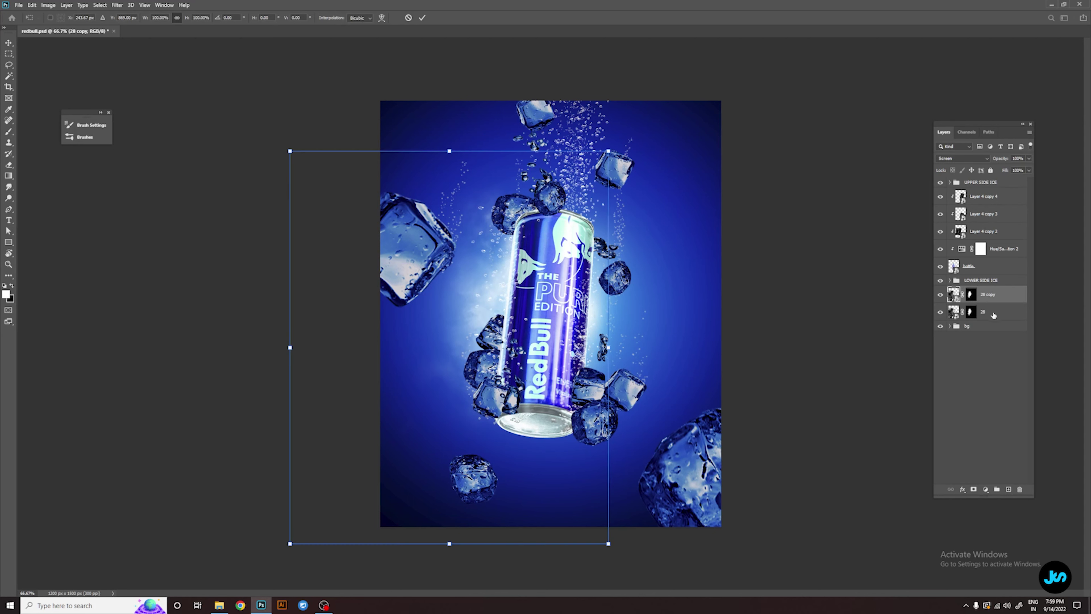
pyautogui.rightClick(972, 297)
pyautogui.click(992, 306)
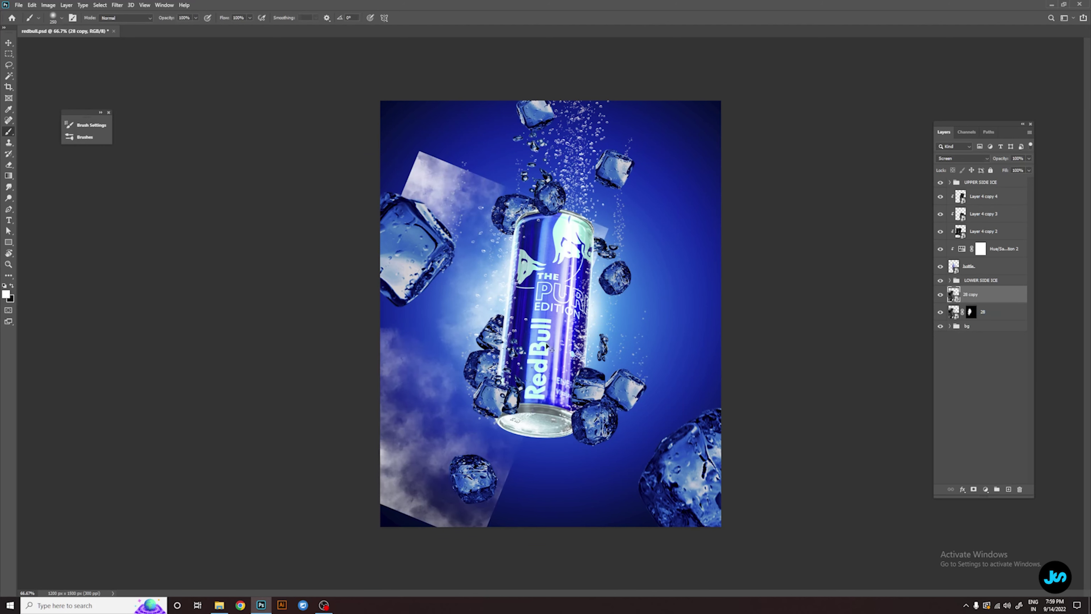
pyautogui.moveTo(488, 222)
pyautogui.mouseDown()
pyautogui.moveTo(669, 281)
pyautogui.moveTo(687, 236)
pyautogui.mouseUp()
pyautogui.press('Return')
# Give 28 copy an inverted black mask and paint faint smoke back near the ice
pyautogui.press('b')
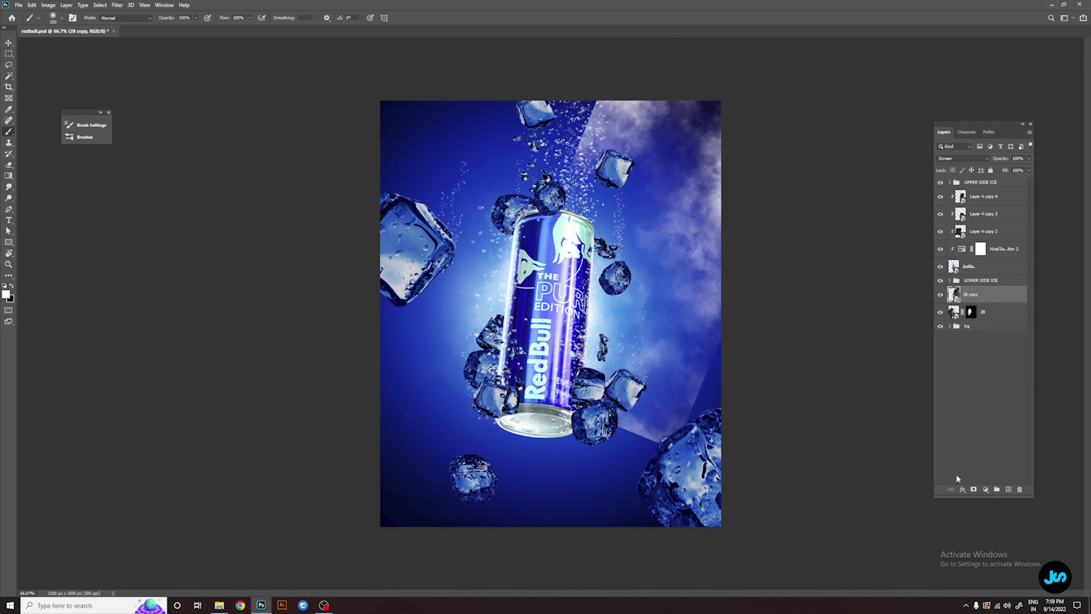
pyautogui.click(973, 490)
pyautogui.hotkey('ctrl', 'i')
pyautogui.press('x')
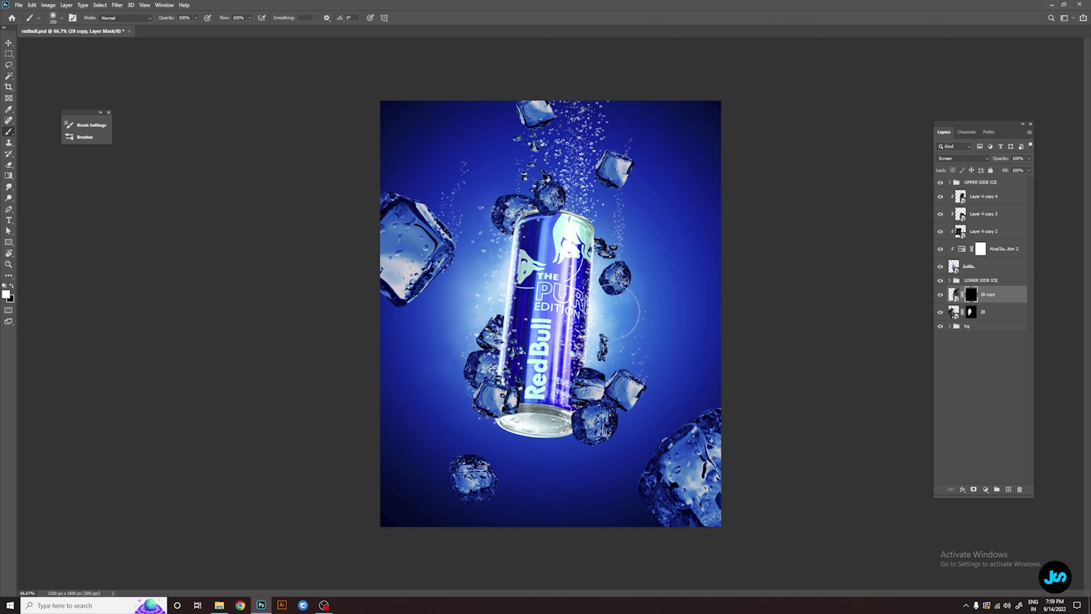
pyautogui.moveTo(619, 329); pyautogui.dragTo(631, 419)
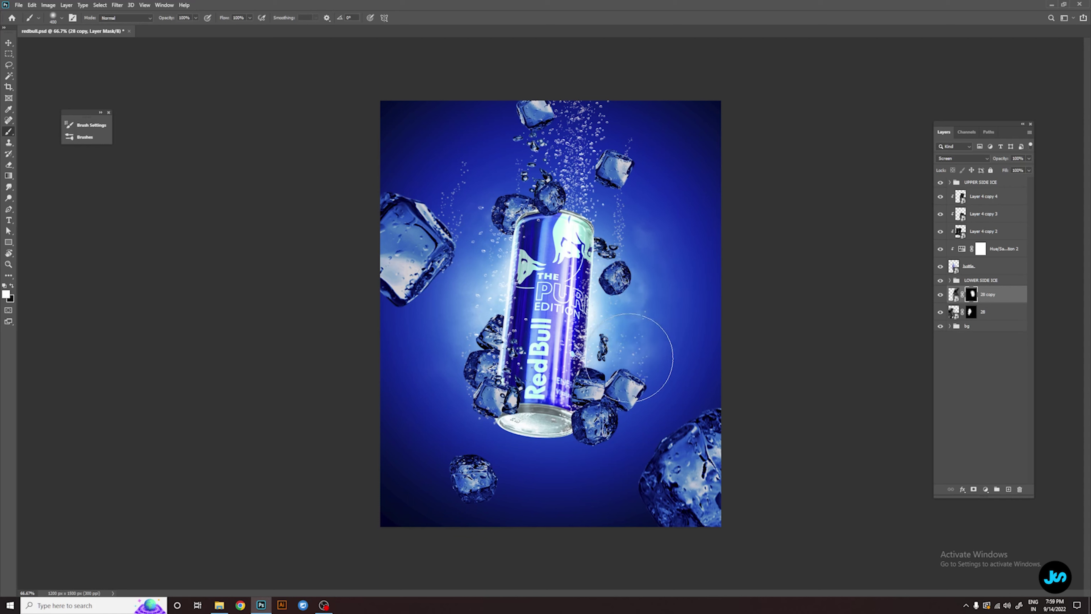
pyautogui.press(']')
pyautogui.press(']')
# Narrow the smoke copy's image to about 85% width
pyautogui.click(954, 294)
pyautogui.hotkey('ctrl', 't')
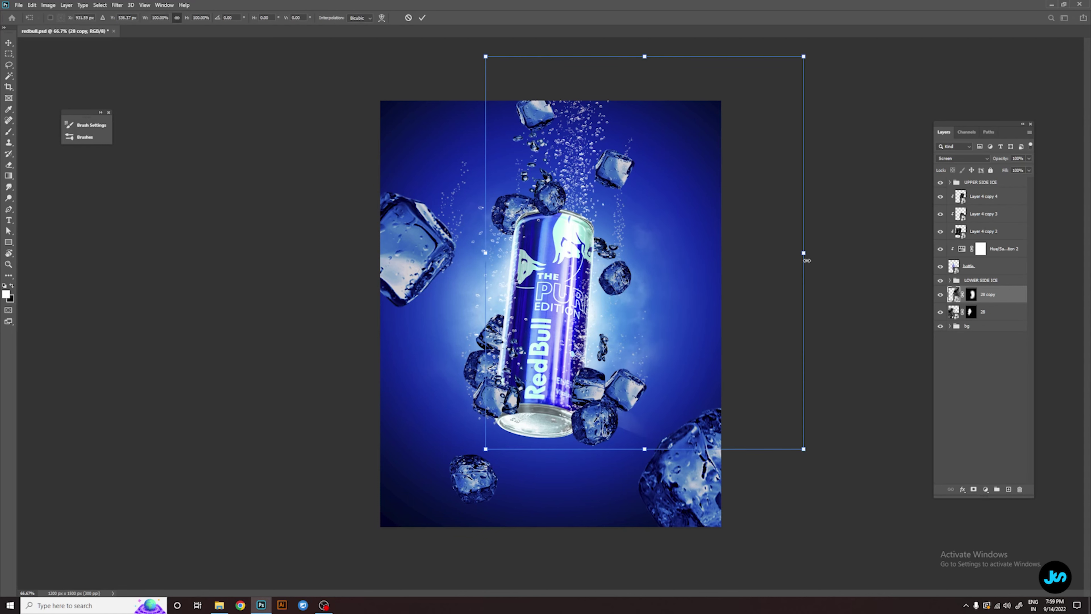
pyautogui.moveTo(804, 253)
pyautogui.mouseDown()
pyautogui.moveTo(761, 271)
pyautogui.moveTo(818, 141)
pyautogui.moveTo(709, 275)
pyautogui.moveTo(755, 297)
pyautogui.mouseUp()
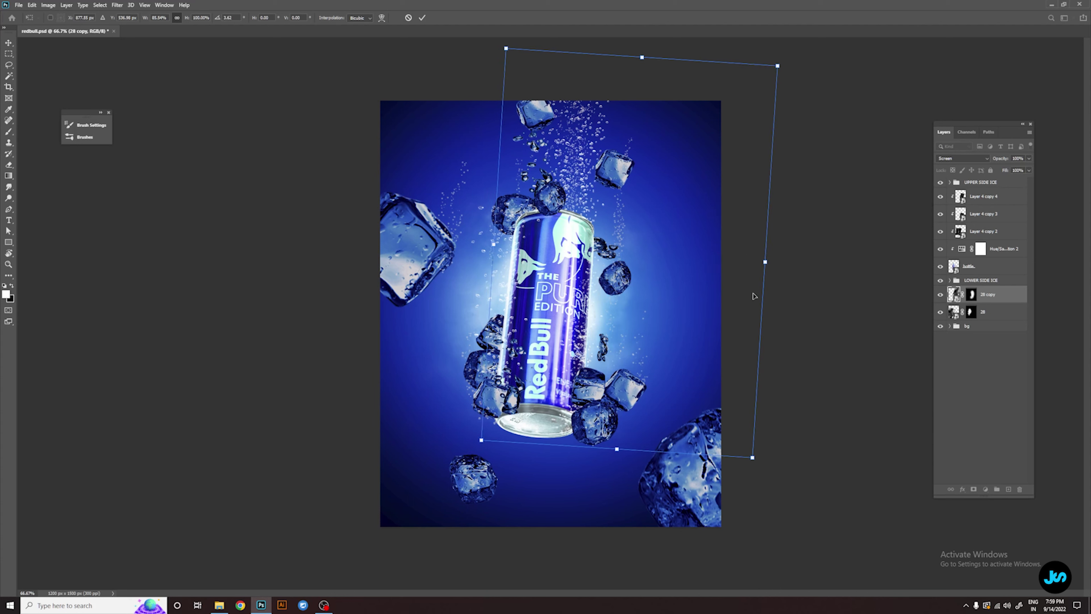
pyautogui.press('Return')
pyautogui.press('b')
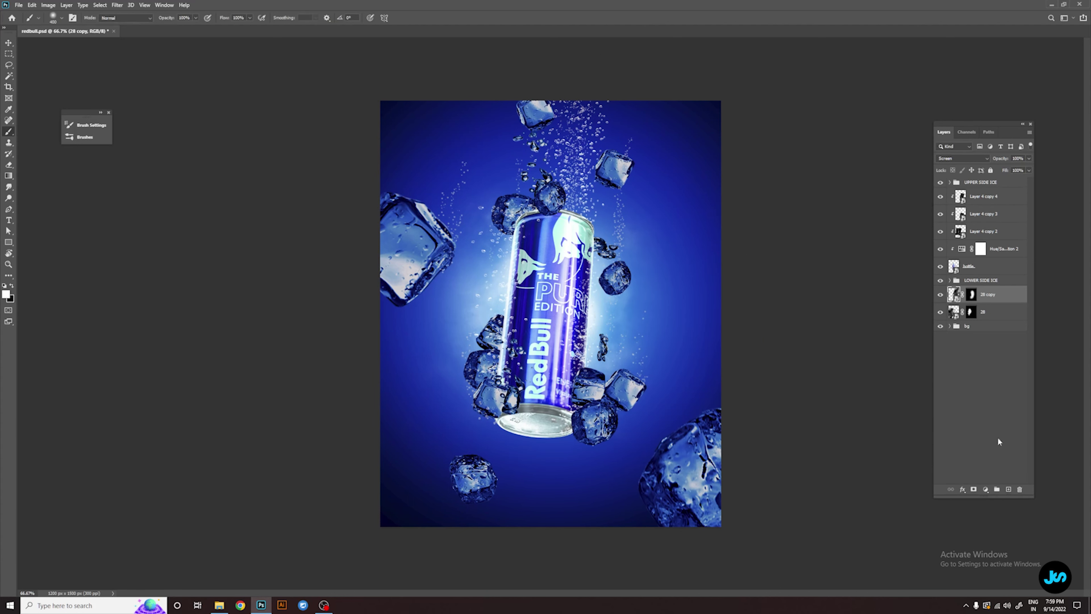
# Add a Hue/Saturation adjustment with hue +20 for a purpler grade
pyautogui.click(986, 489)
pyautogui.click(1006, 412)
pyautogui.moveTo(767, 292)
pyautogui.mouseDown()
pyautogui.moveTo(777, 294)
pyautogui.moveTo(766, 295)
pyautogui.mouseUp()
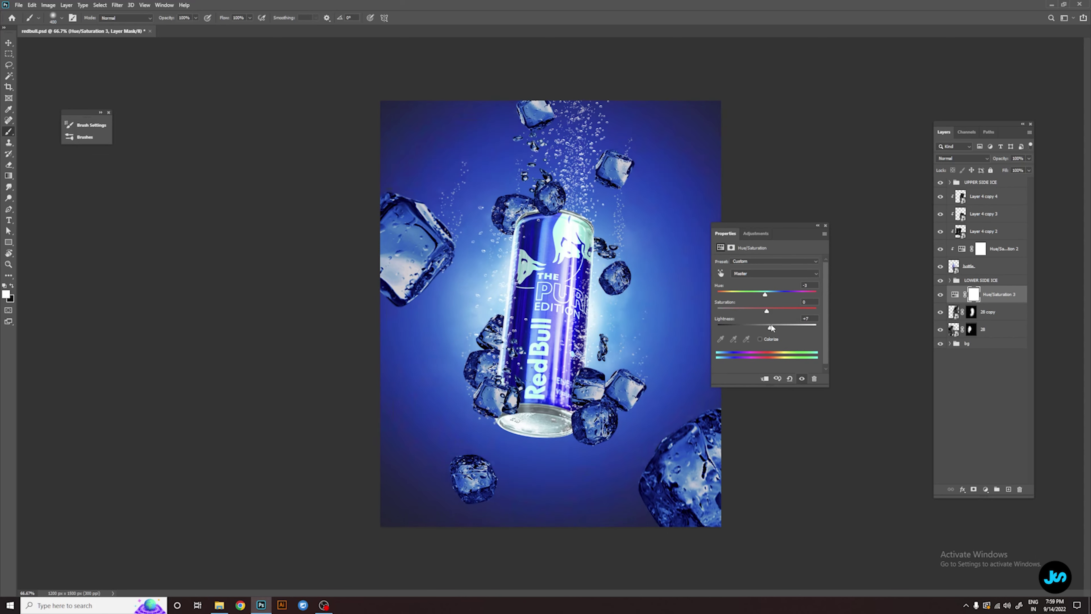
# Select Layer 7 in the bg group and drag the swirling smoke image shutterstock_170434073 into the poster
pyautogui.click(825, 225)
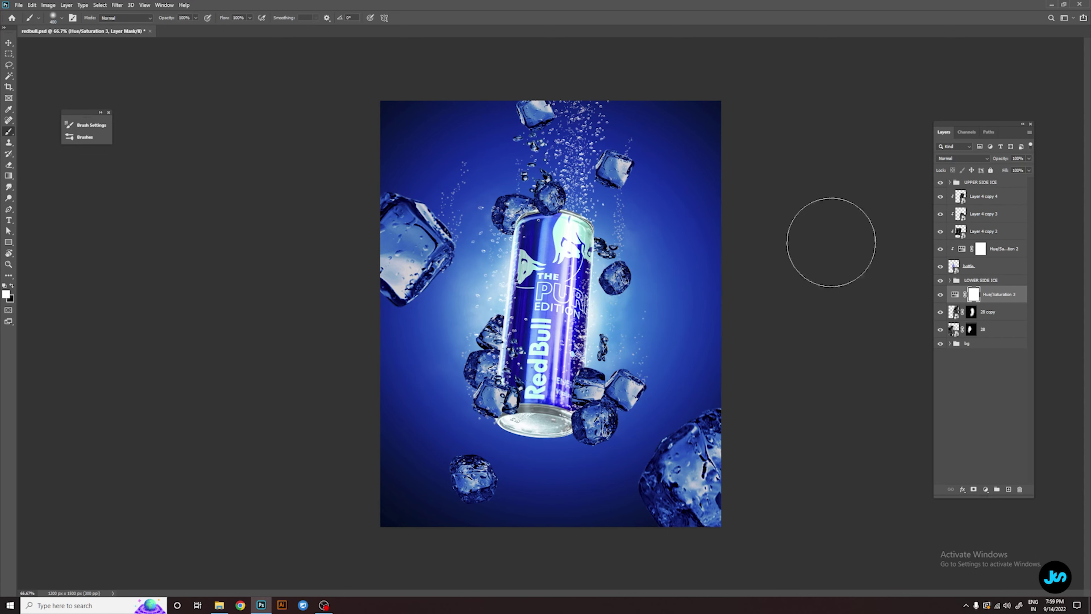
pyautogui.click(950, 344)
pyautogui.click(988, 393)
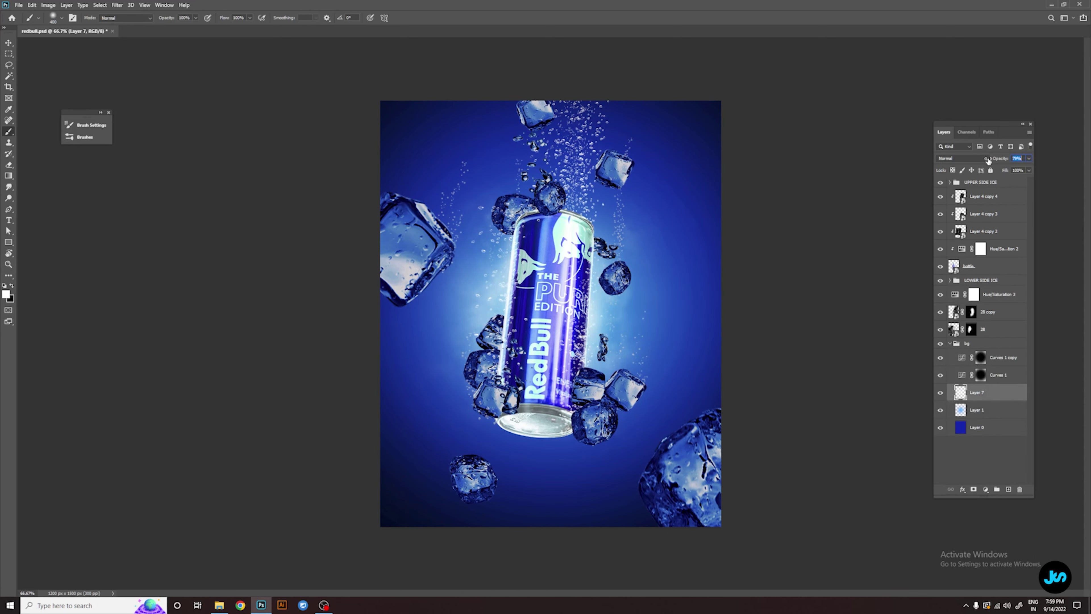
pyautogui.click(219, 605)
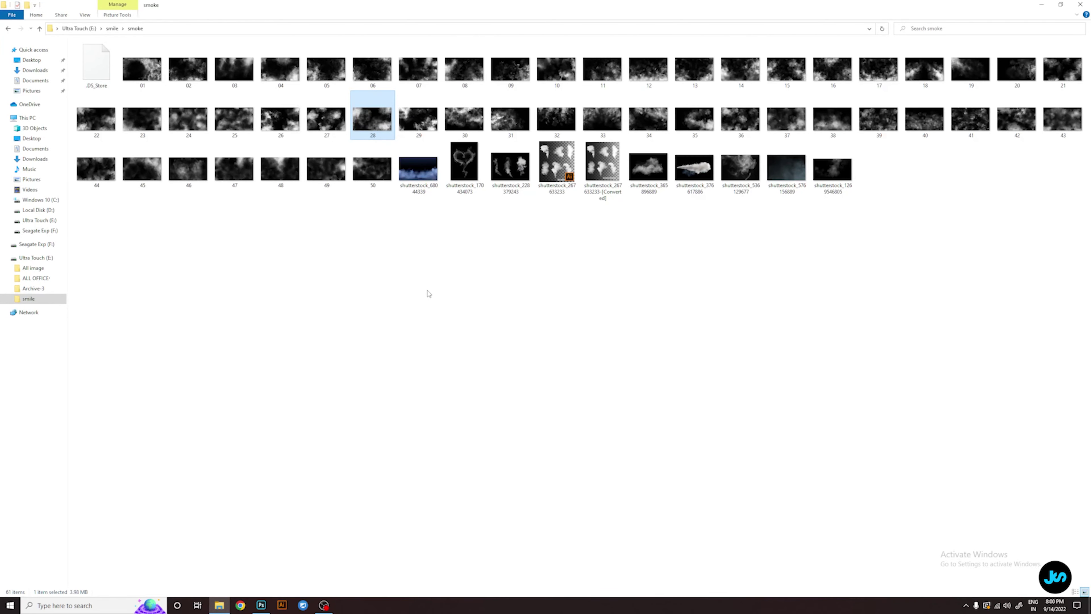
pyautogui.click(465, 171)
pyautogui.moveTo(465, 171); pyautogui.dragTo(557, 337)
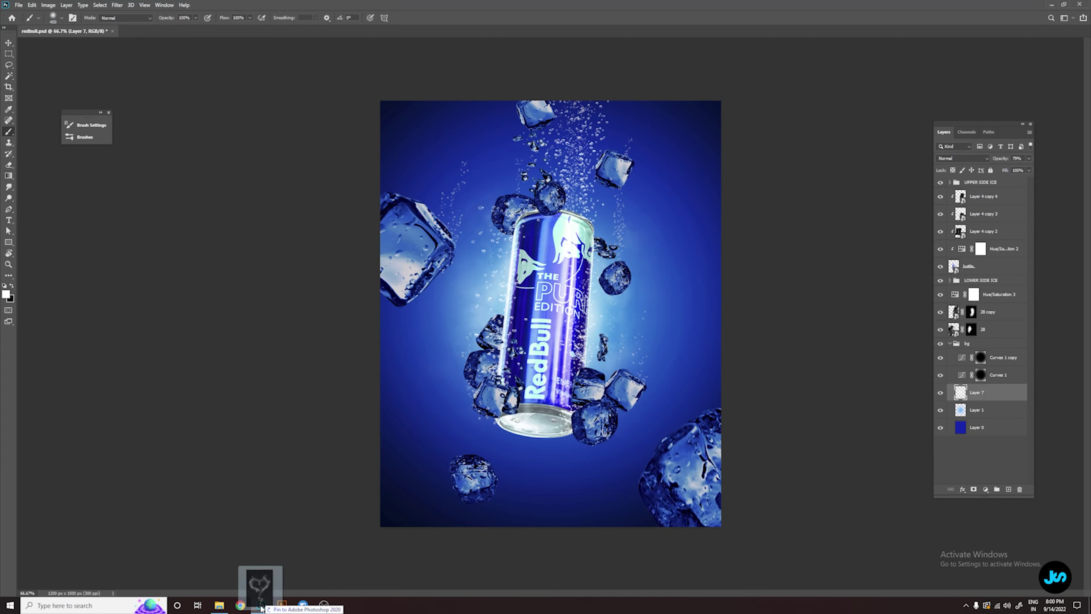
# Place the smoke image in Screen mode above layer 28
pyautogui.press('Return')
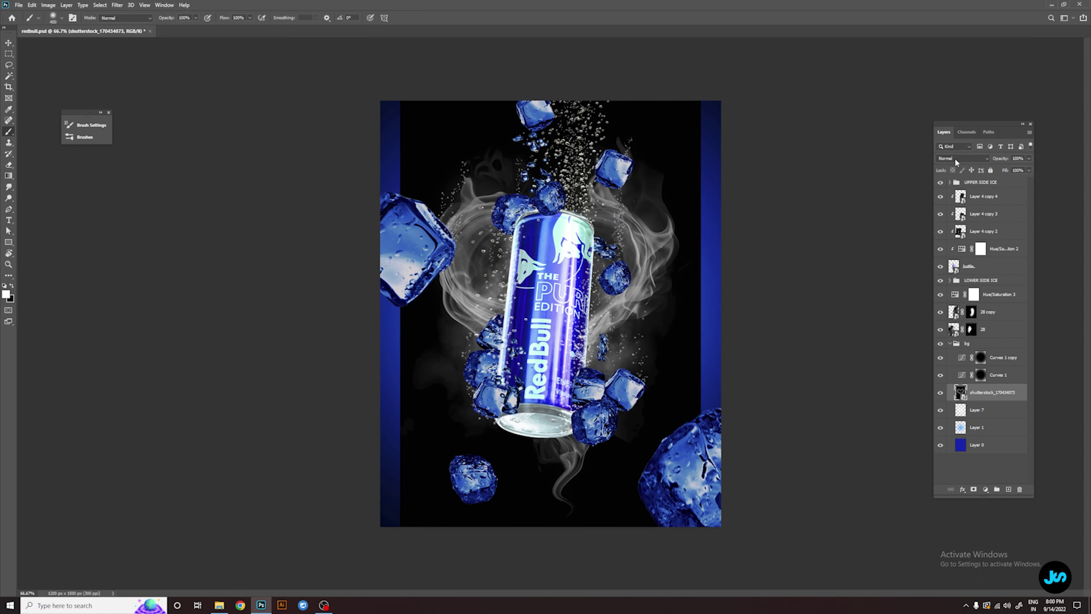
pyautogui.click(962, 159)
pyautogui.click(939, 227)
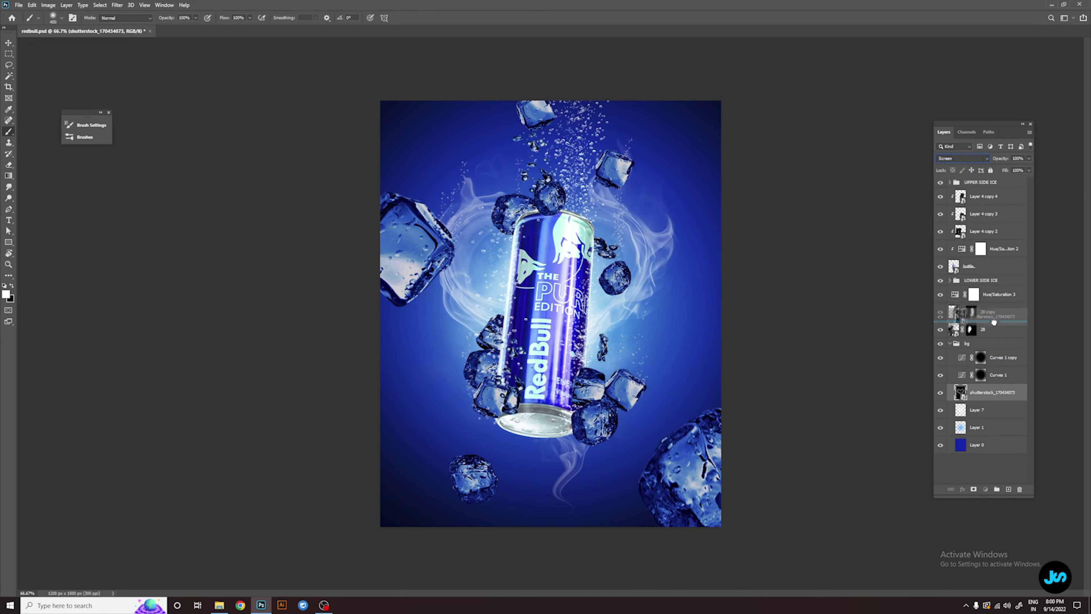
pyautogui.moveTo(996, 400); pyautogui.dragTo(986, 322)
# Rotate the smoke about fifteen degrees and warp it to curl around the can
pyautogui.hotkey('ctrl', 't')
pyautogui.moveTo(750, 282)
pyautogui.mouseDown()
pyautogui.moveTo(754, 331)
pyautogui.moveTo(721, 426)
pyautogui.mouseUp()
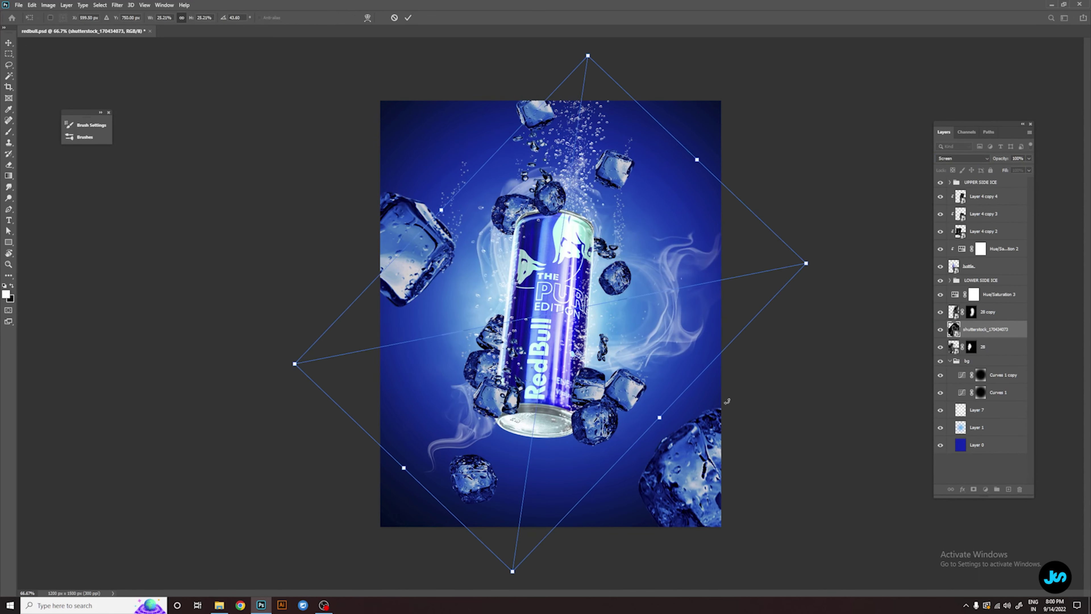
pyautogui.moveTo(654, 321); pyautogui.dragTo(648, 354)
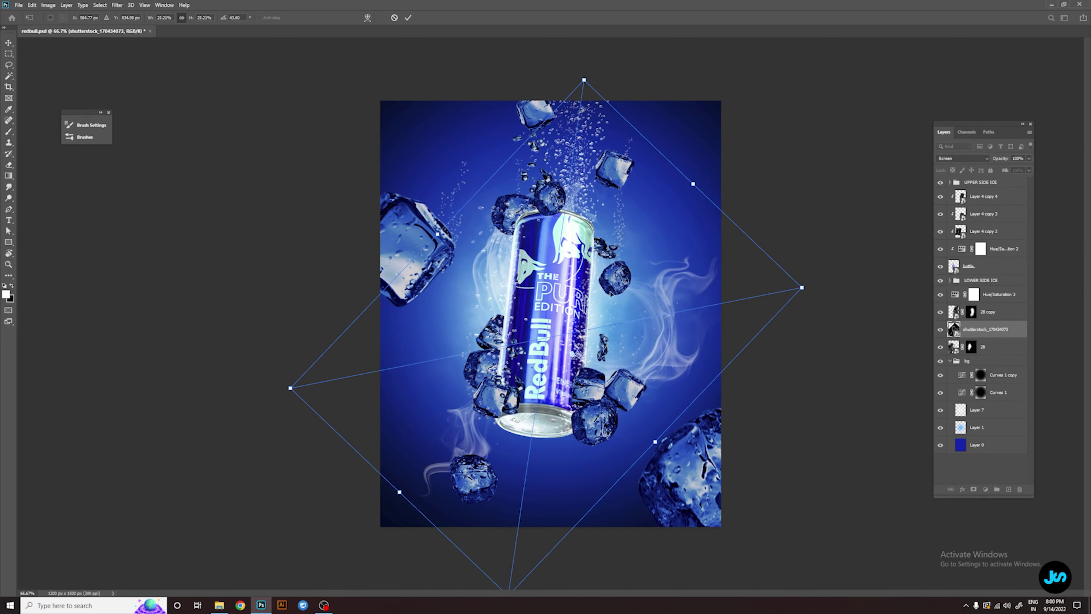
pyautogui.rightClick(535, 279)
pyautogui.click(558, 339)
pyautogui.moveTo(688, 303); pyautogui.dragTo(631, 241)
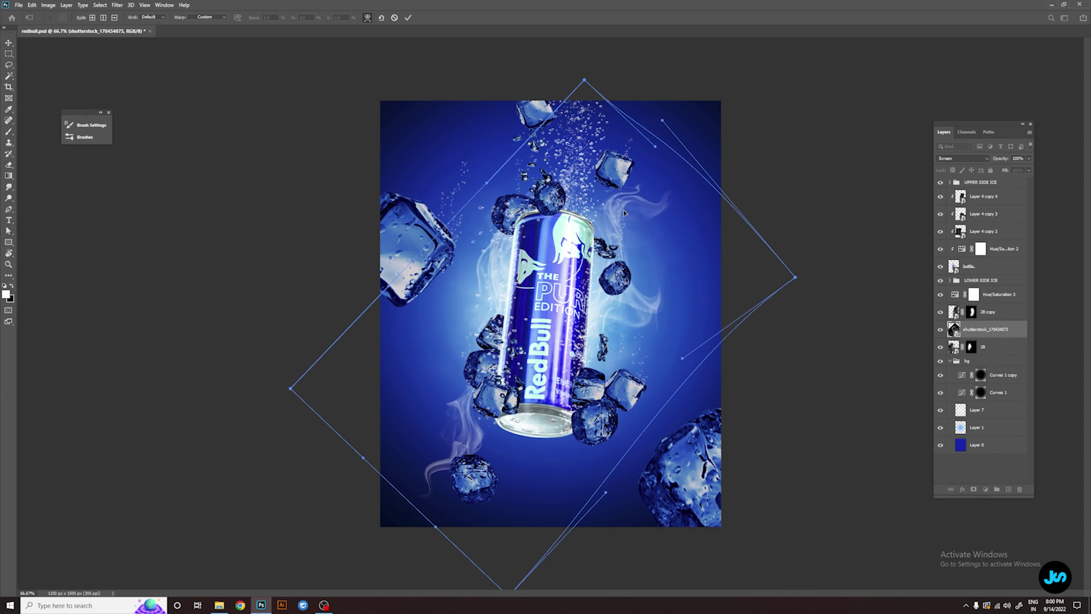
pyautogui.moveTo(632, 301); pyautogui.dragTo(493, 459)
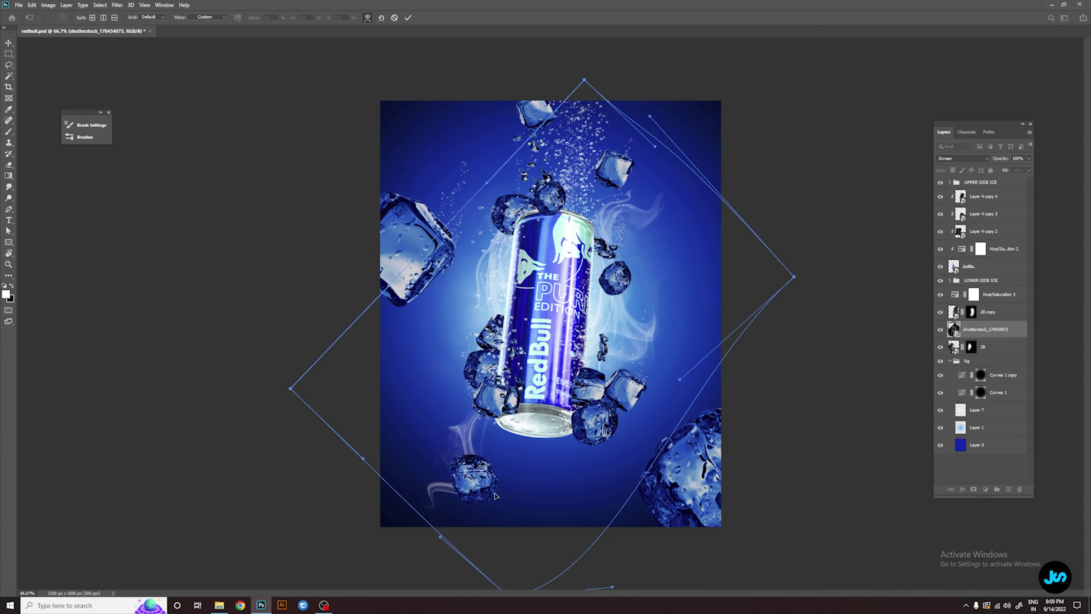
pyautogui.moveTo(489, 238)
pyautogui.mouseDown()
pyautogui.moveTo(578, 80)
pyautogui.moveTo(437, 348)
pyautogui.mouseUp()
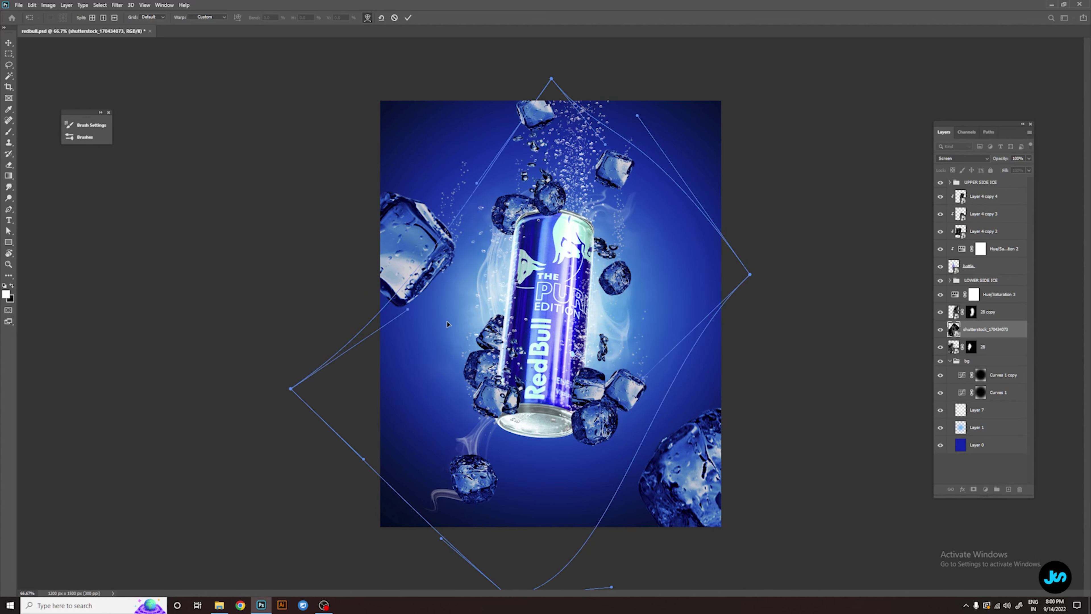
pyautogui.press('Return')
# Gaussian-blur the smoke, add a mask painted black, and move the layer into the bg group
pyautogui.press('b')
pyautogui.click(117, 5)
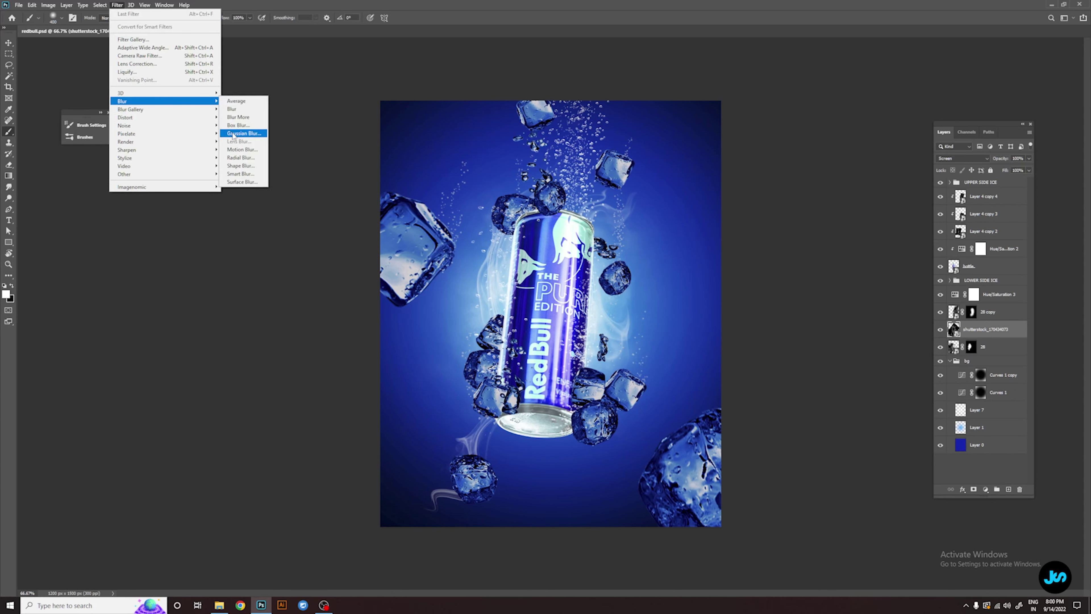
pyautogui.click(243, 127)
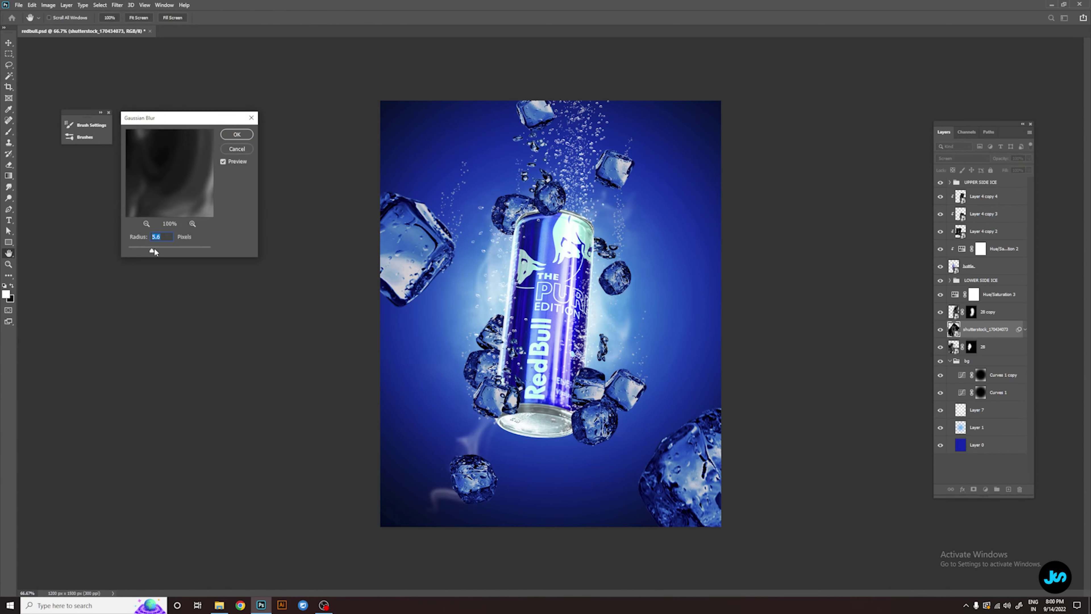
pyautogui.press('Return')
pyautogui.click(973, 489)
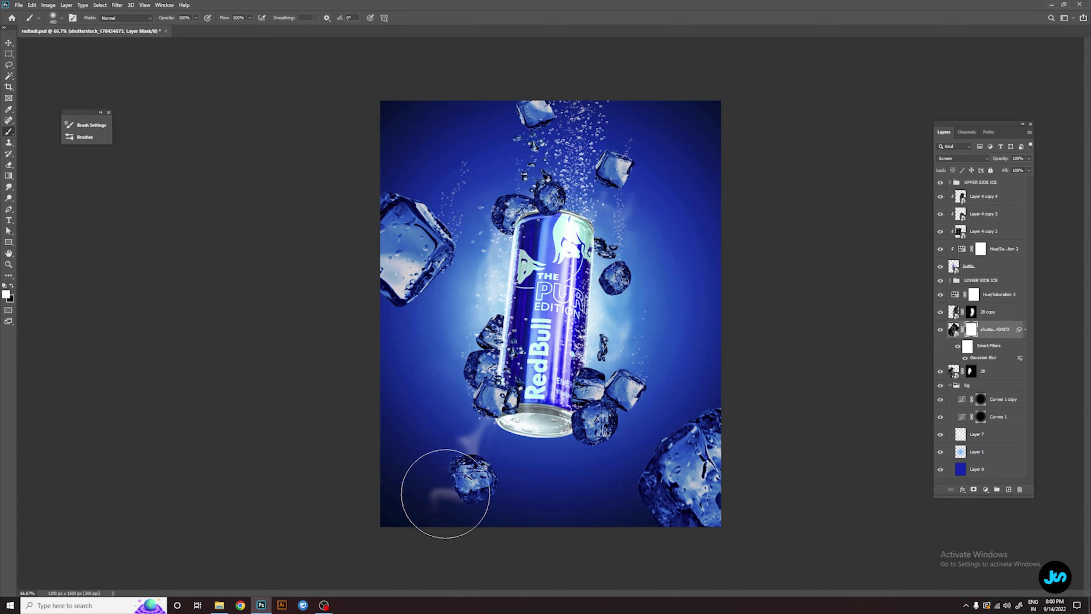
pyautogui.press('x')
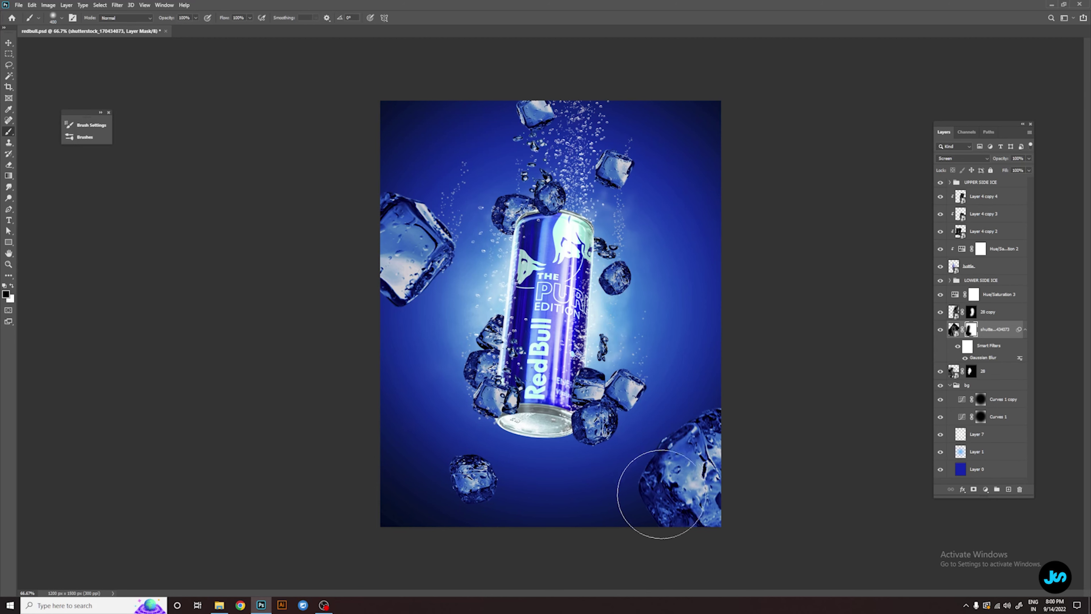
pyautogui.moveTo(1000, 329); pyautogui.dragTo(1019, 489)
pyautogui.keyDown('ctrl'); pyautogui.click(557, 287); pyautogui.keyUp('ctrl')
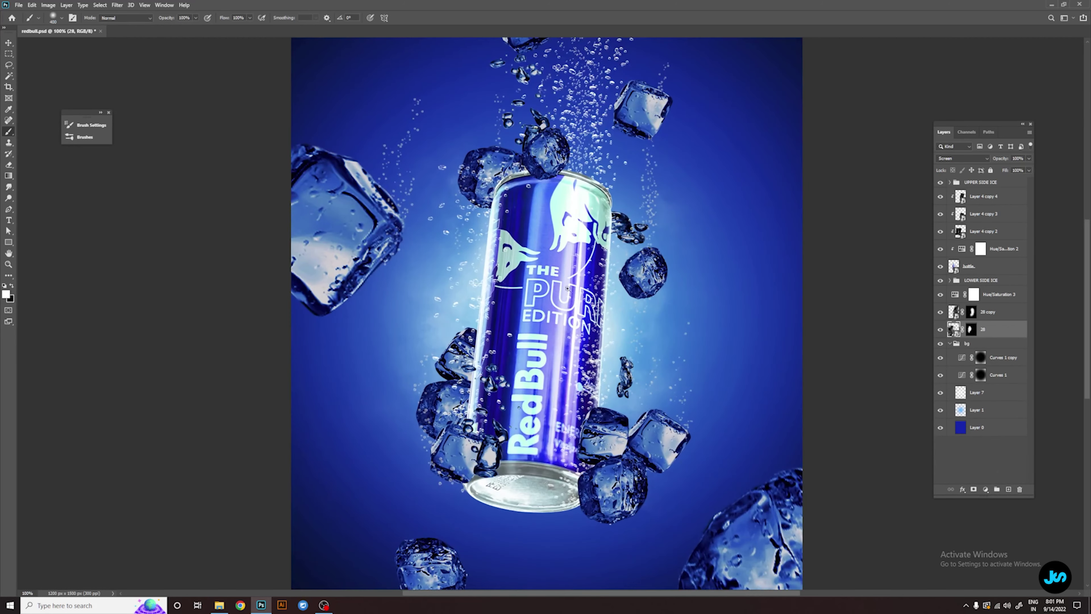
pyautogui.click(951, 344)
pyautogui.hotkey('ctrl', '-')
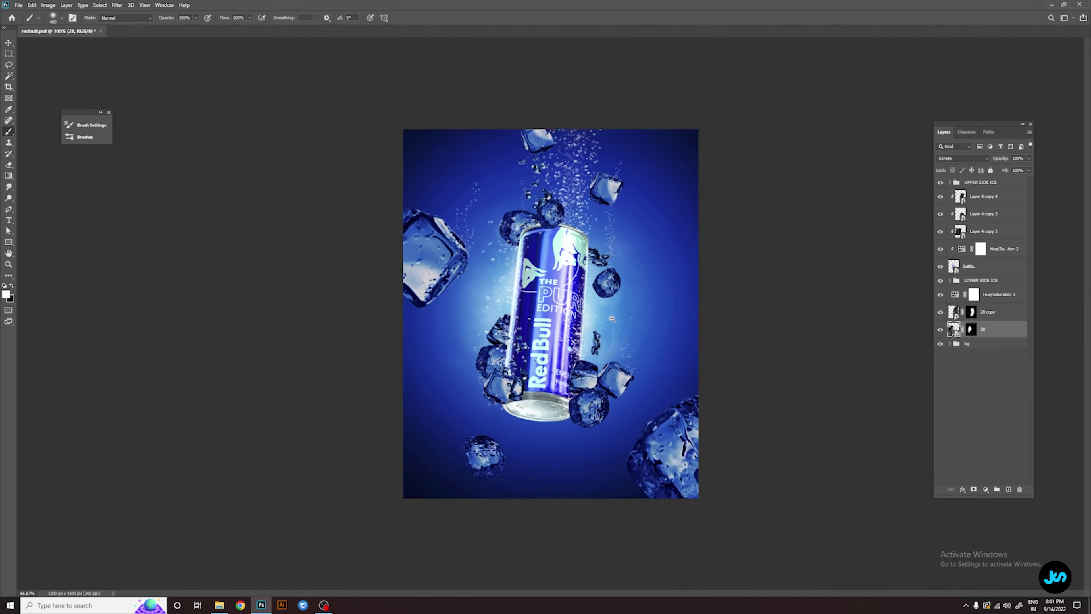
pyautogui.click(999, 248)
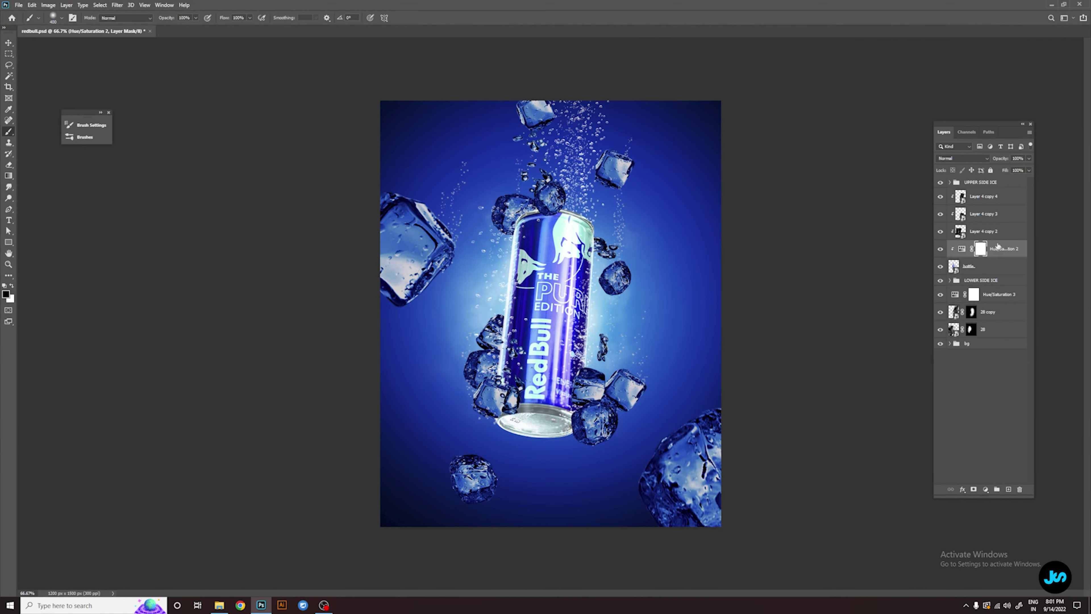
pyautogui.click(986, 489)
pyautogui.click(781, 274)
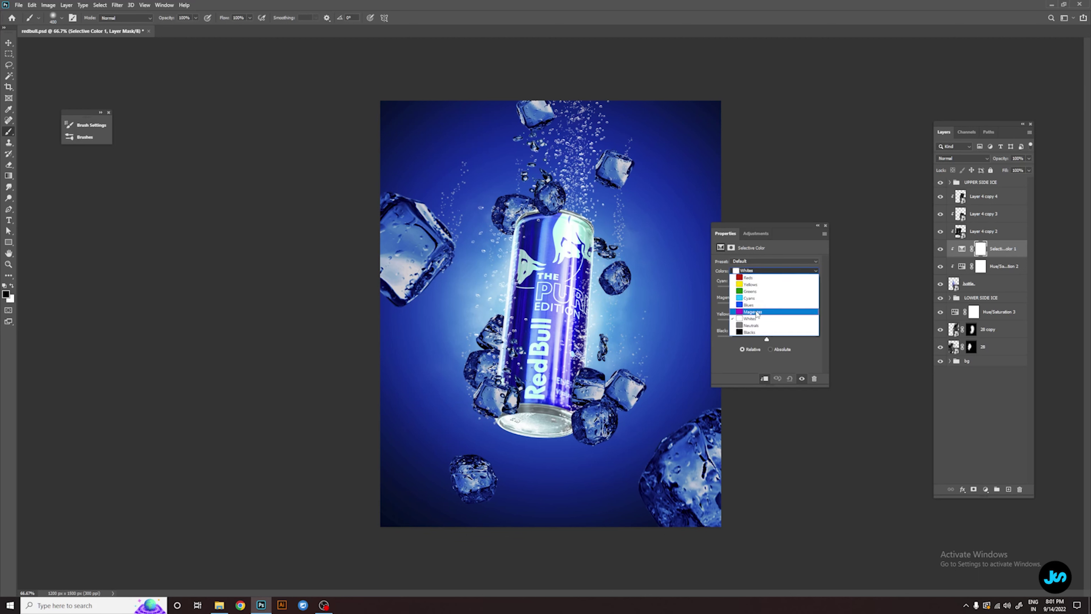
pyautogui.click(767, 306)
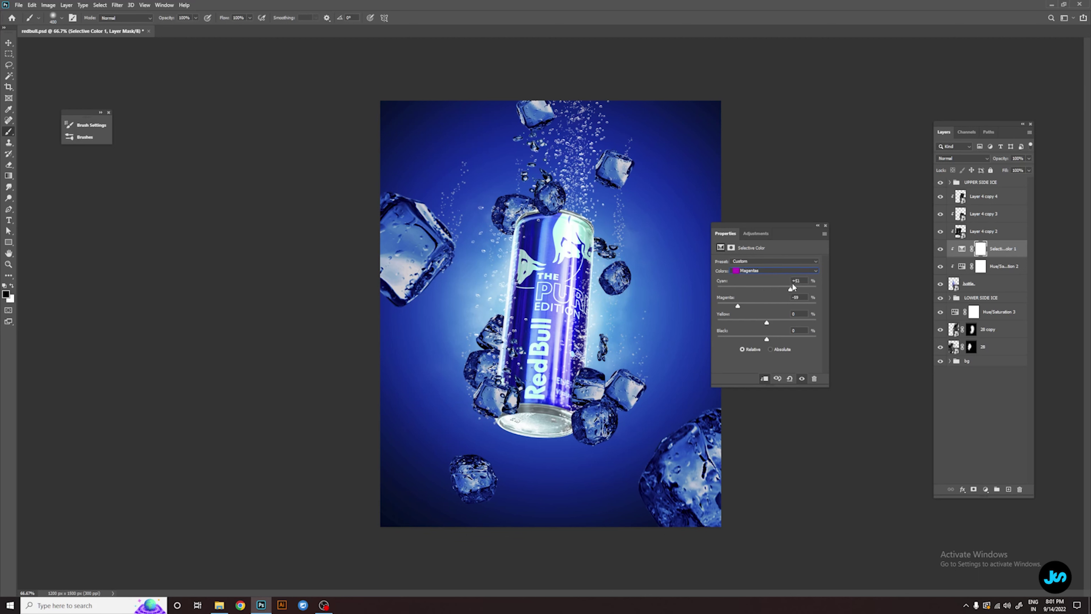
pyautogui.click(773, 270)
pyautogui.click(771, 307)
pyautogui.moveTo(1001, 249); pyautogui.dragTo(996, 190)
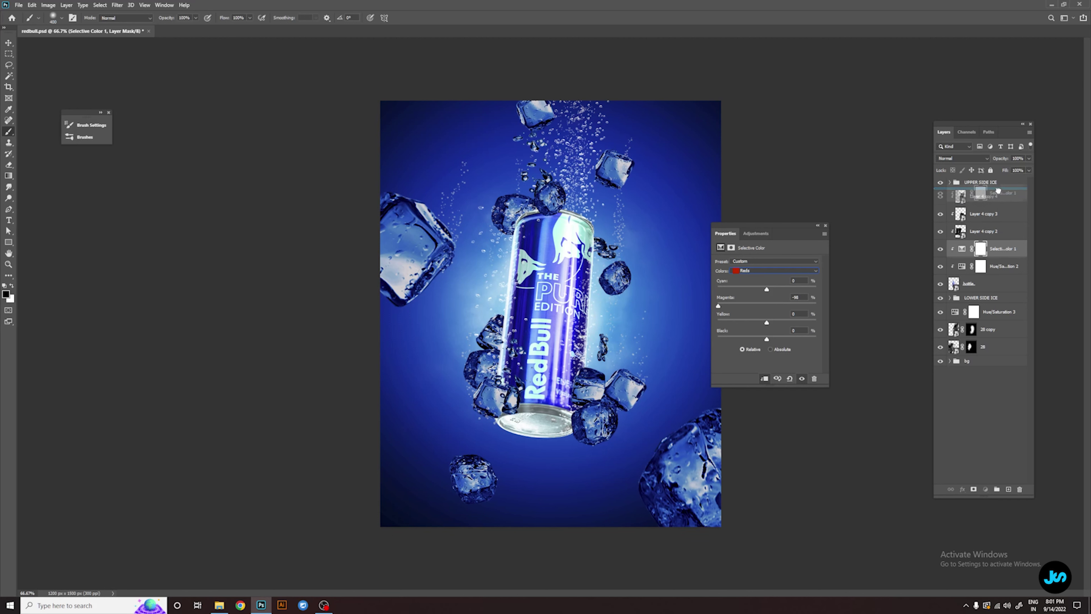
pyautogui.moveTo(774, 279); pyautogui.dragTo(718, 306)
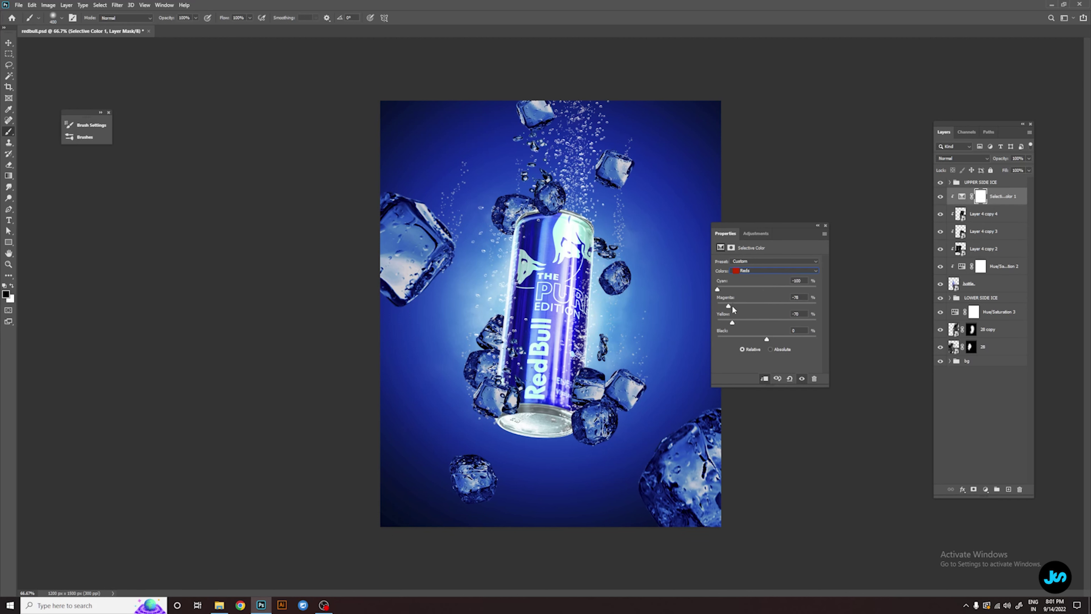
pyautogui.click(773, 270)
pyautogui.click(768, 307)
pyautogui.moveTo(767, 289); pyautogui.dragTo(740, 290)
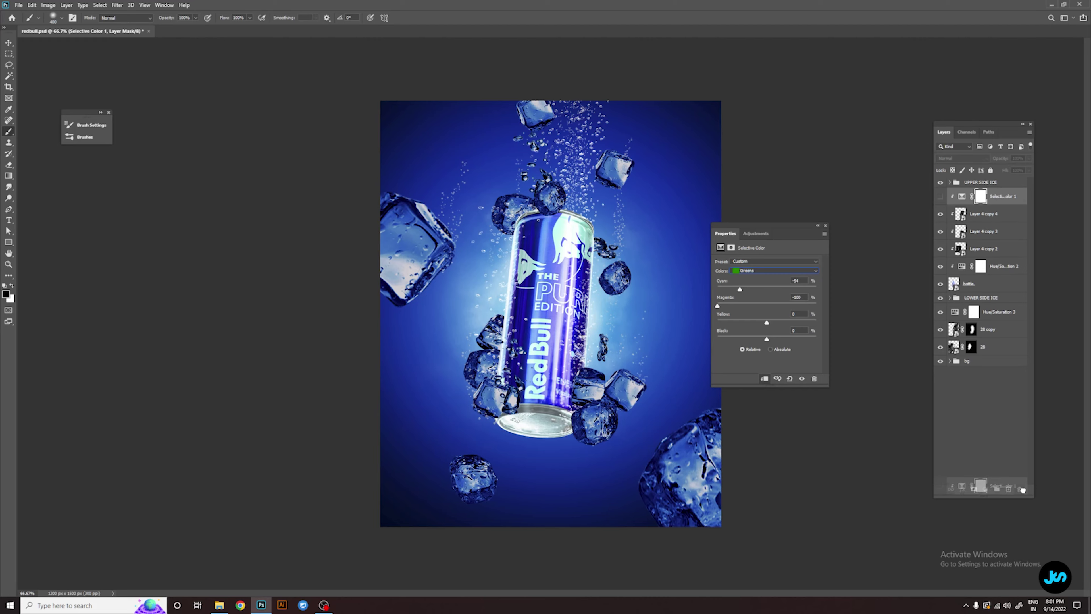
pyautogui.moveTo(998, 198); pyautogui.dragTo(1020, 489)
pyautogui.click(825, 225)
pyautogui.hotkey('ctrl', '-')
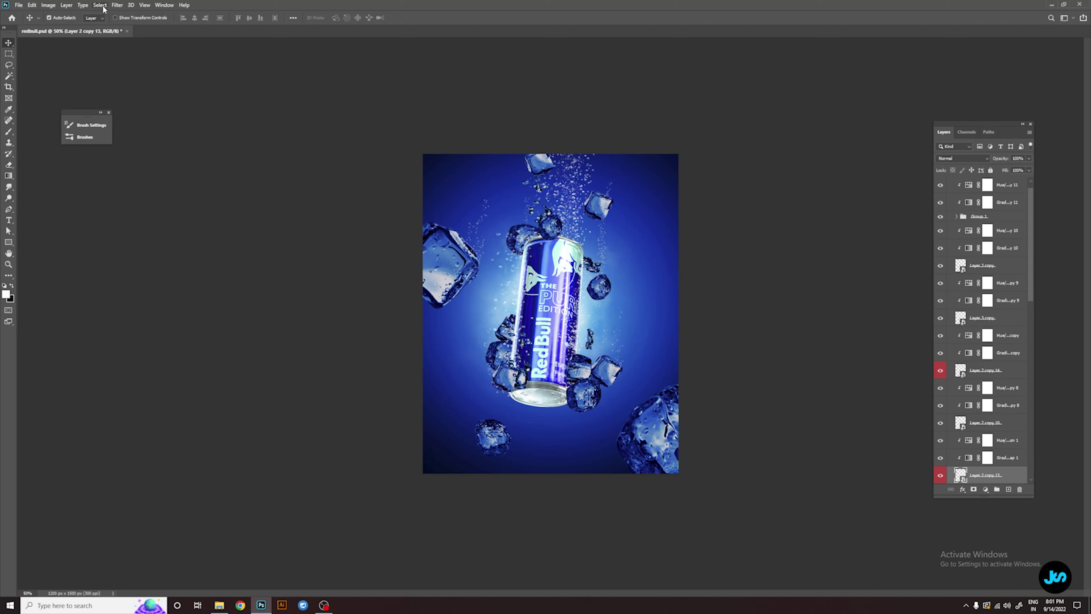
# Blur ice cubes Layer 2 copy 13 and copy 14 by 7.8 px; collapse UPPER SIDE ICE
pyautogui.click(117, 5)
pyautogui.moveTo(121, 101)
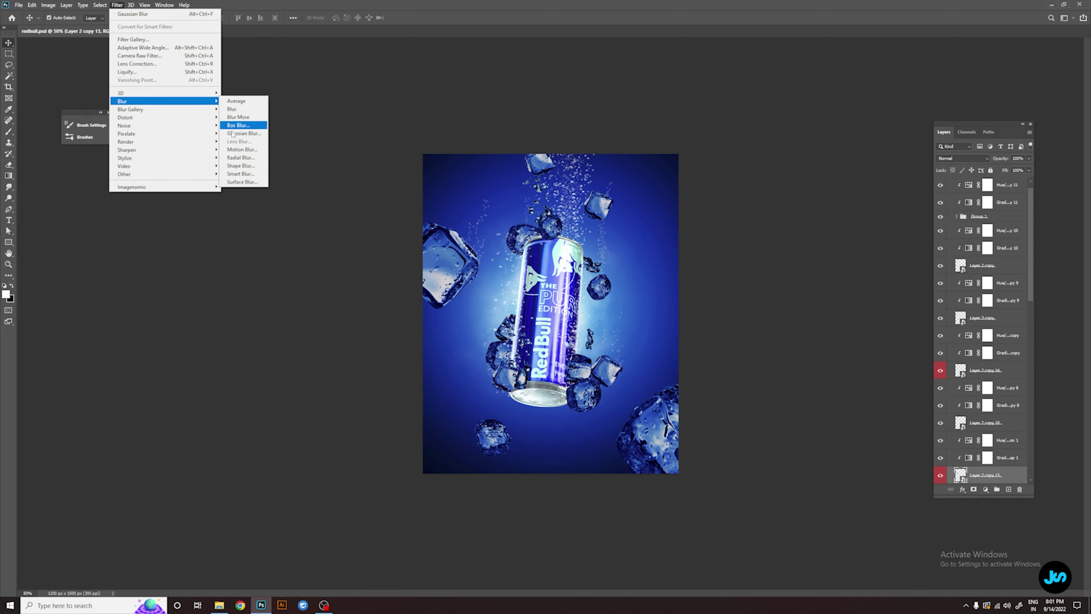
pyautogui.click(241, 130)
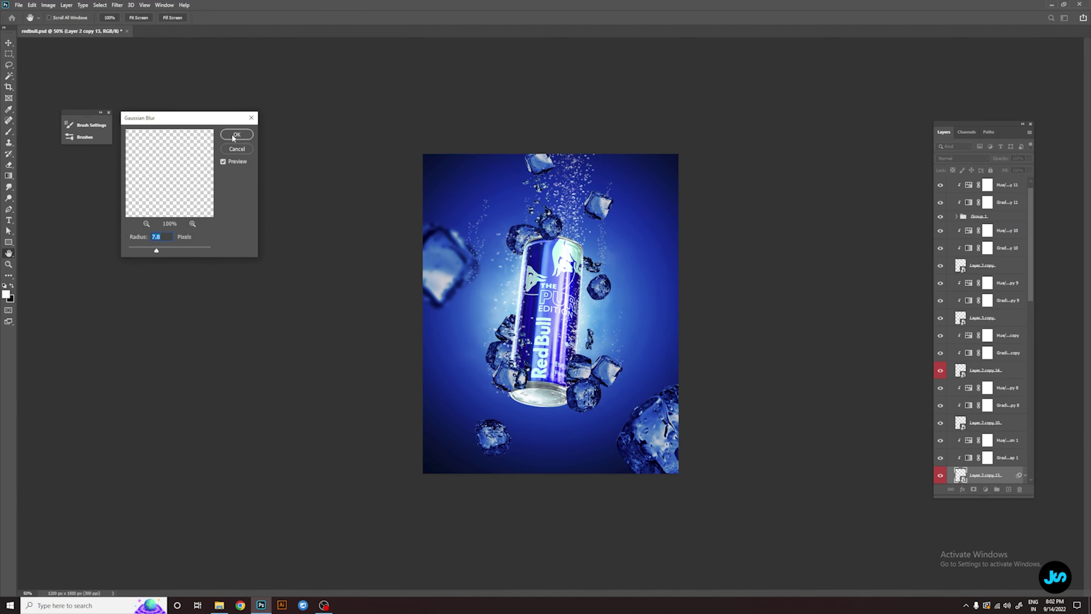
pyautogui.click(235, 134)
pyautogui.click(986, 370)
pyautogui.click(116, 5)
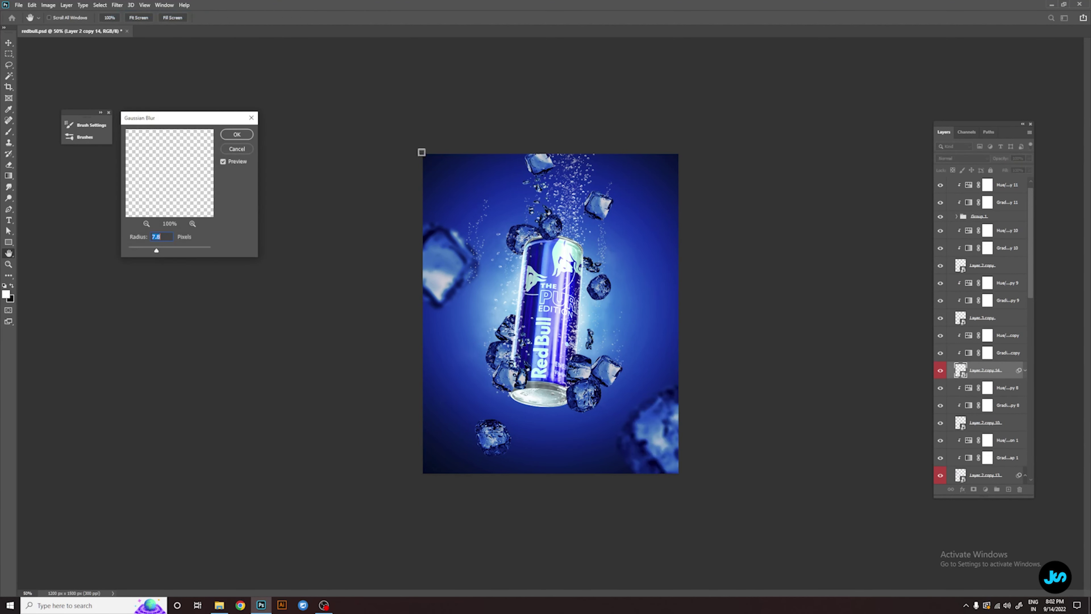
pyautogui.click(237, 134)
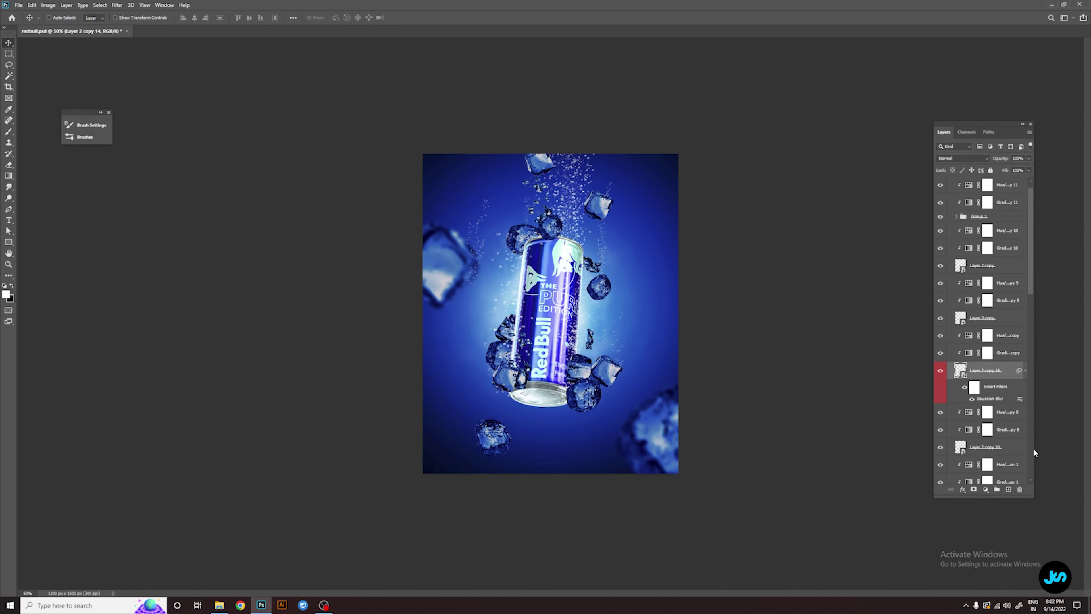
pyautogui.scroll(1, 980, 296)
pyautogui.click(950, 184)
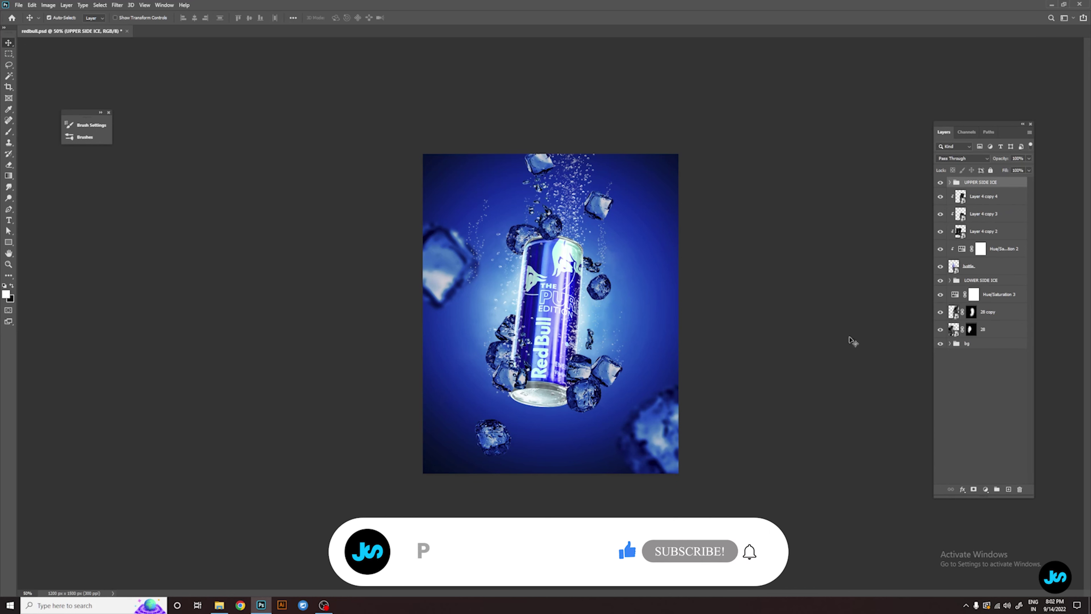
# Add a Selective Color adjustment, raising cyan and adding a touch of yellow in the Neutrals
pyautogui.click(986, 489)
pyautogui.click(776, 270)
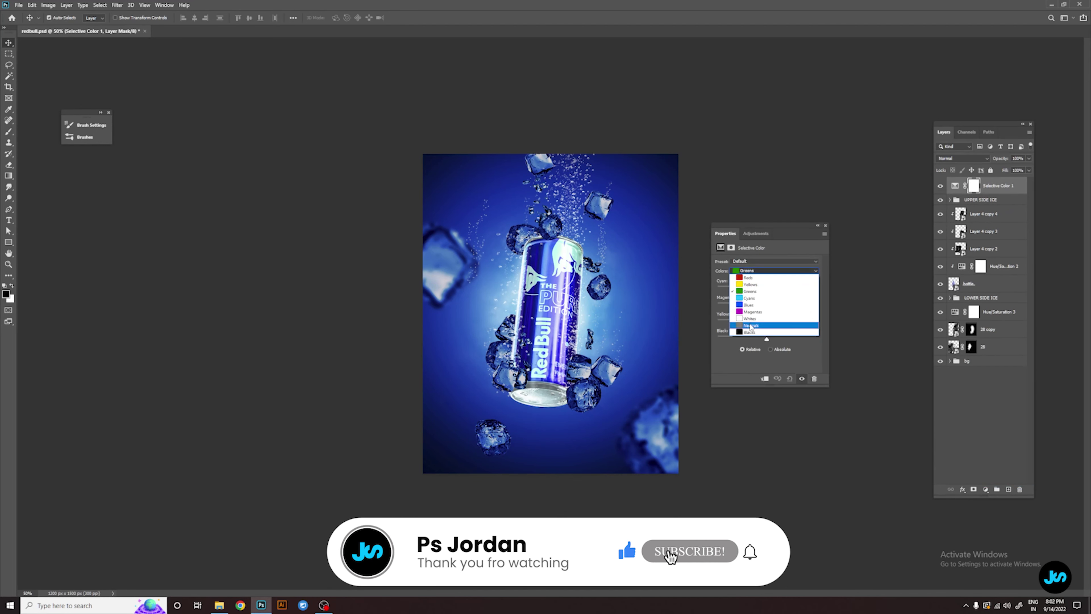
pyautogui.click(756, 322)
pyautogui.moveTo(767, 287)
pyautogui.mouseDown()
pyautogui.moveTo(783, 290)
pyautogui.moveTo(750, 287)
pyautogui.moveTo(772, 306)
pyautogui.mouseUp()
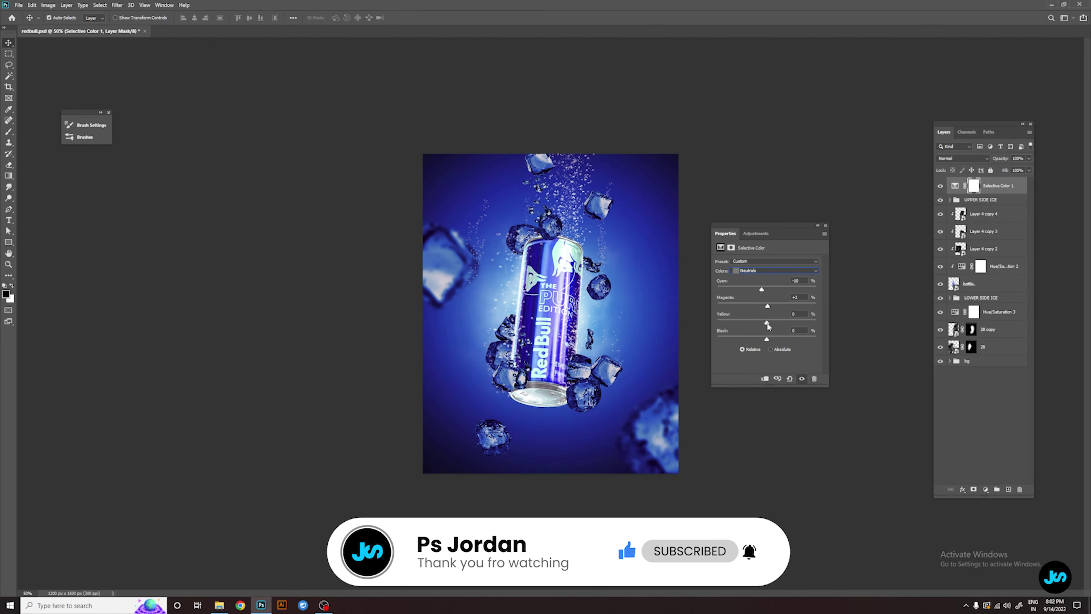
pyautogui.moveTo(767, 322); pyautogui.dragTo(772, 323)
# Adjust the Blacks range, adding about +11 cyan and tweaking the black amount
pyautogui.click(774, 270)
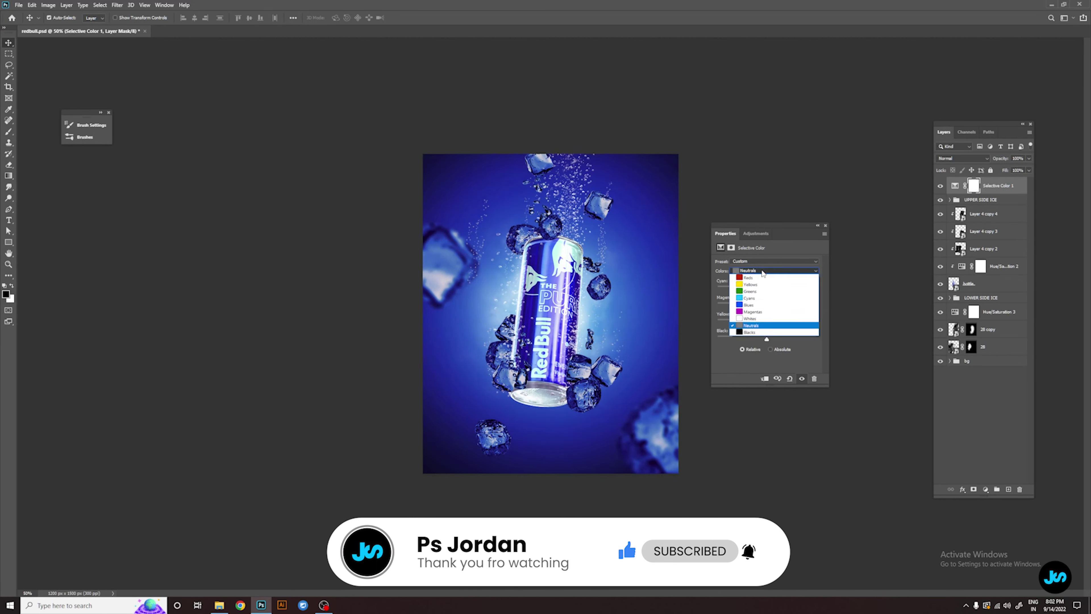
pyautogui.click(756, 293)
pyautogui.moveTo(767, 339); pyautogui.dragTo(764, 340)
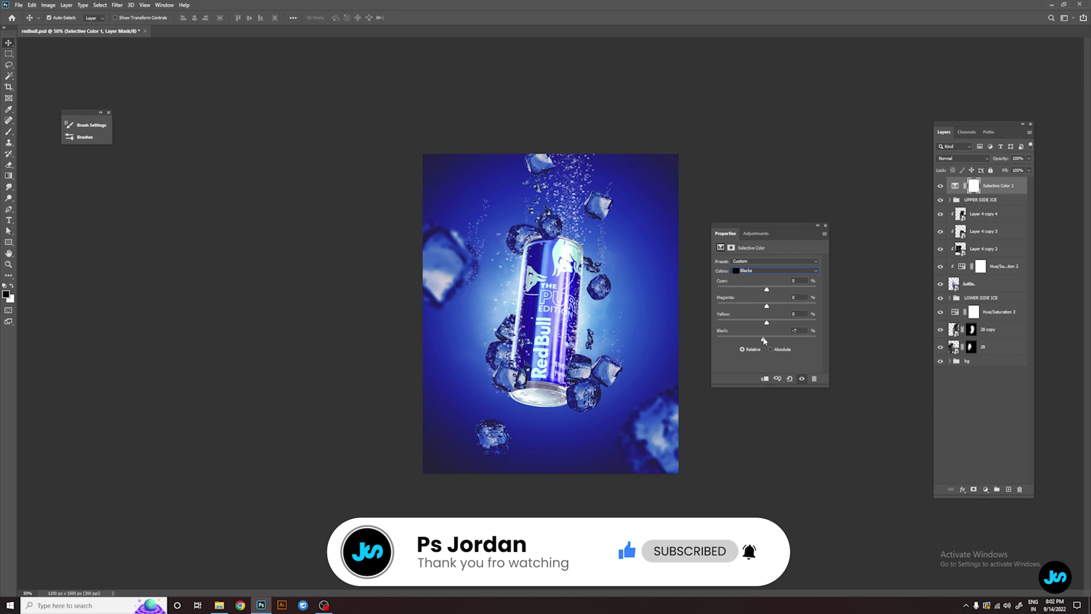
pyautogui.moveTo(767, 291); pyautogui.dragTo(768, 290)
pyautogui.moveTo(764, 339); pyautogui.dragTo(768, 340)
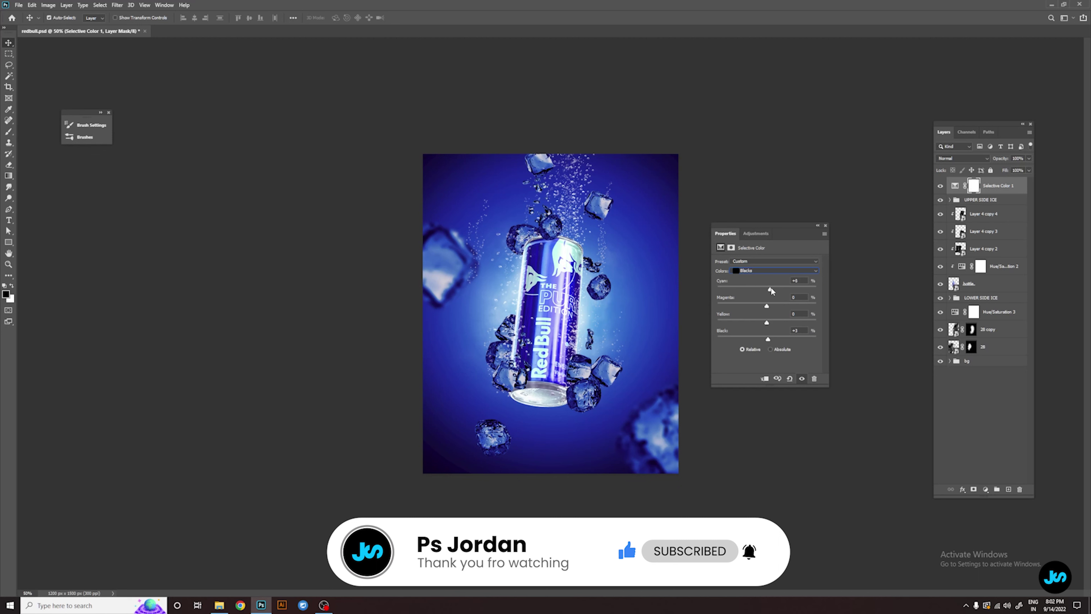
pyautogui.moveTo(769, 290); pyautogui.dragTo(773, 291)
# Set Reds Magenta to -100, switch to the Magentas range, and close the settings
pyautogui.click(761, 271)
pyautogui.click(754, 280)
pyautogui.moveTo(766, 306); pyautogui.dragTo(716, 307)
pyautogui.click(773, 271)
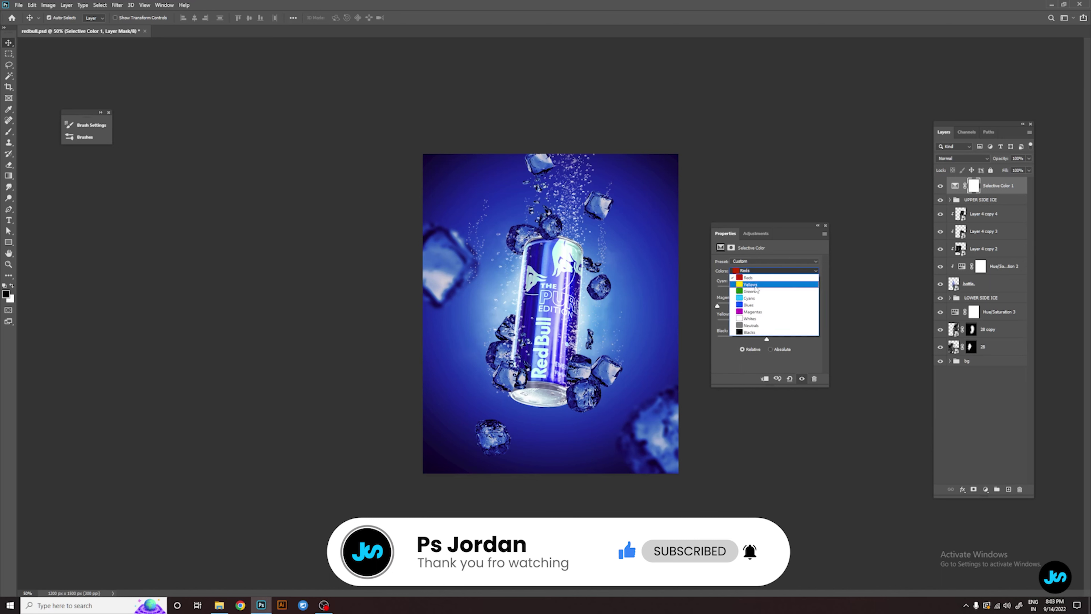
pyautogui.click(756, 310)
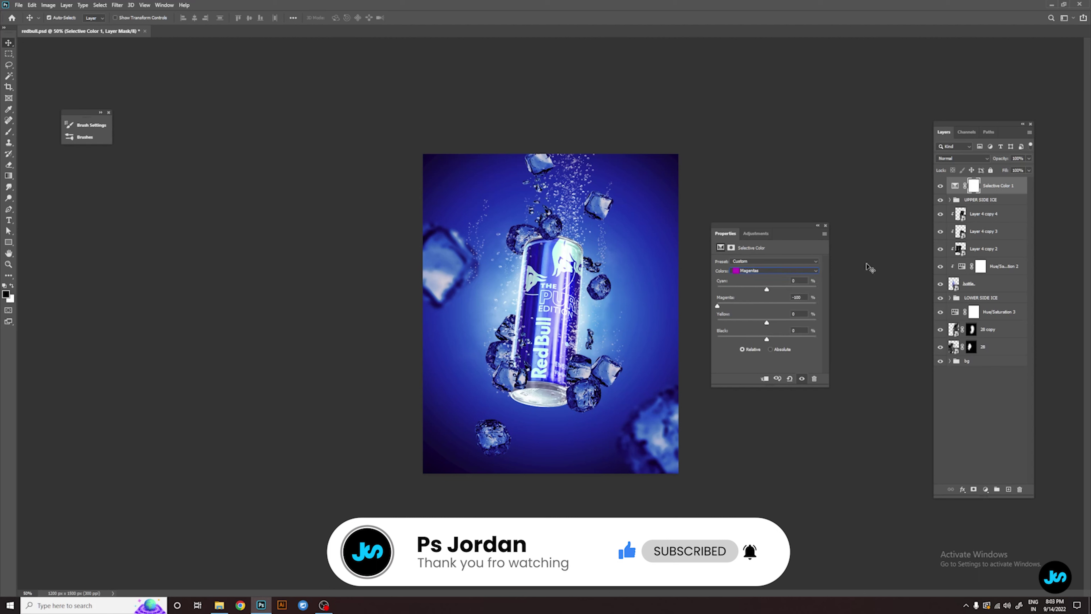
pyautogui.click(826, 226)
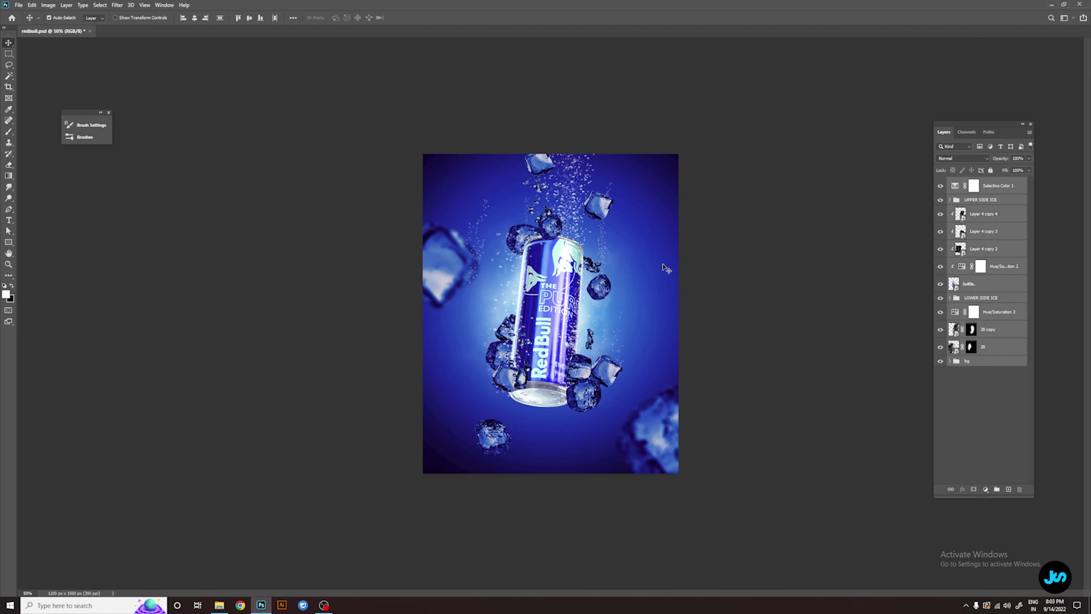
# Stamp visible layers into a merged layer, convert it to a smart object, open Camera Raw Filter
pyautogui.hotkey('ctrl', 'shift', 'alt', 'e')
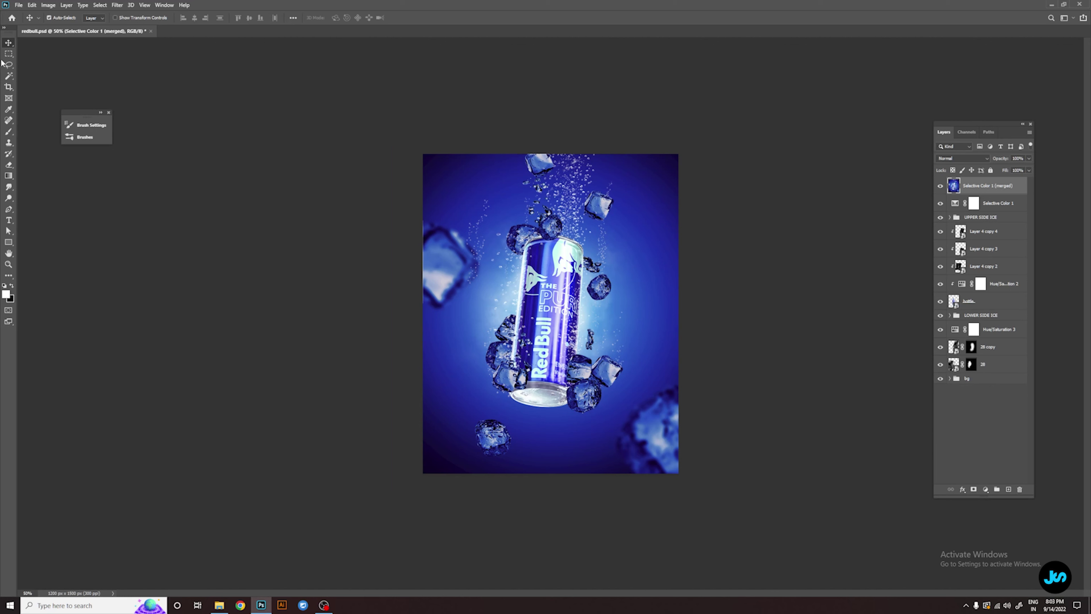
pyautogui.click(8, 54)
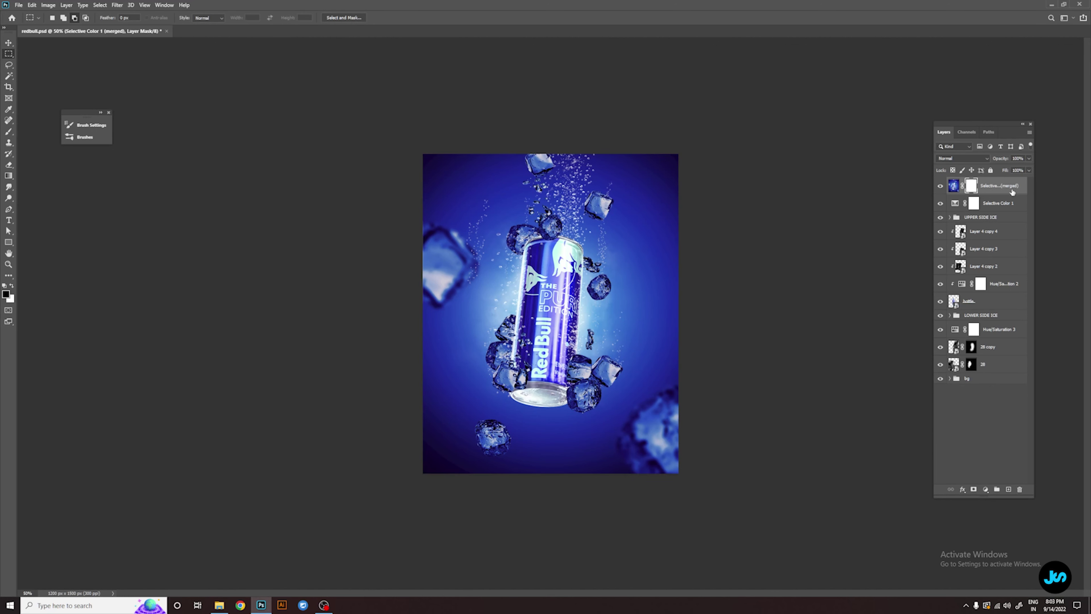
pyautogui.rightClick(972, 190)
pyautogui.click(1010, 300)
pyautogui.click(117, 4)
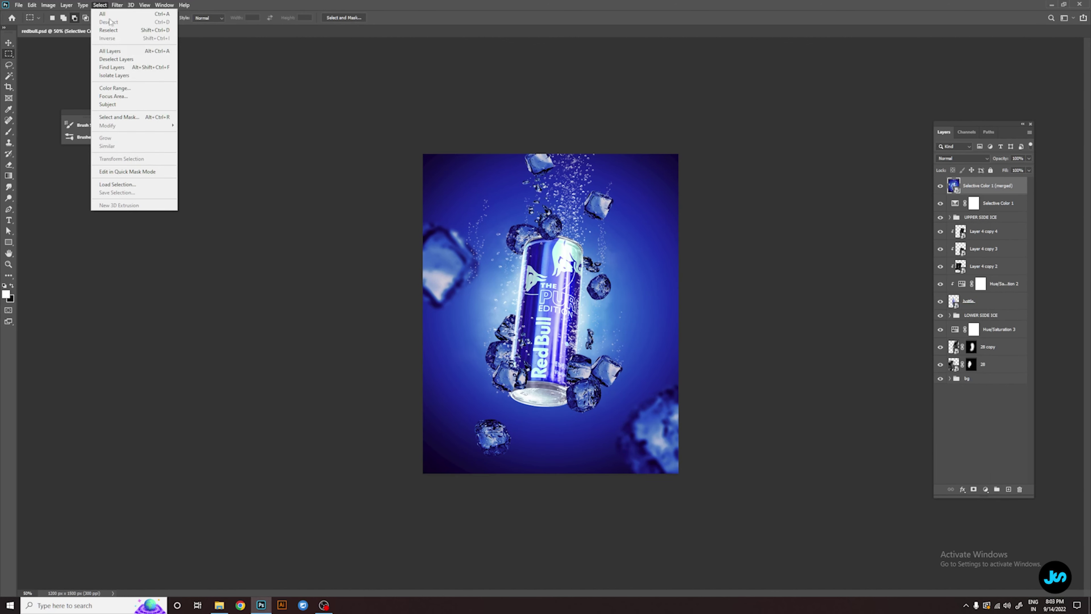
pyautogui.click(143, 64)
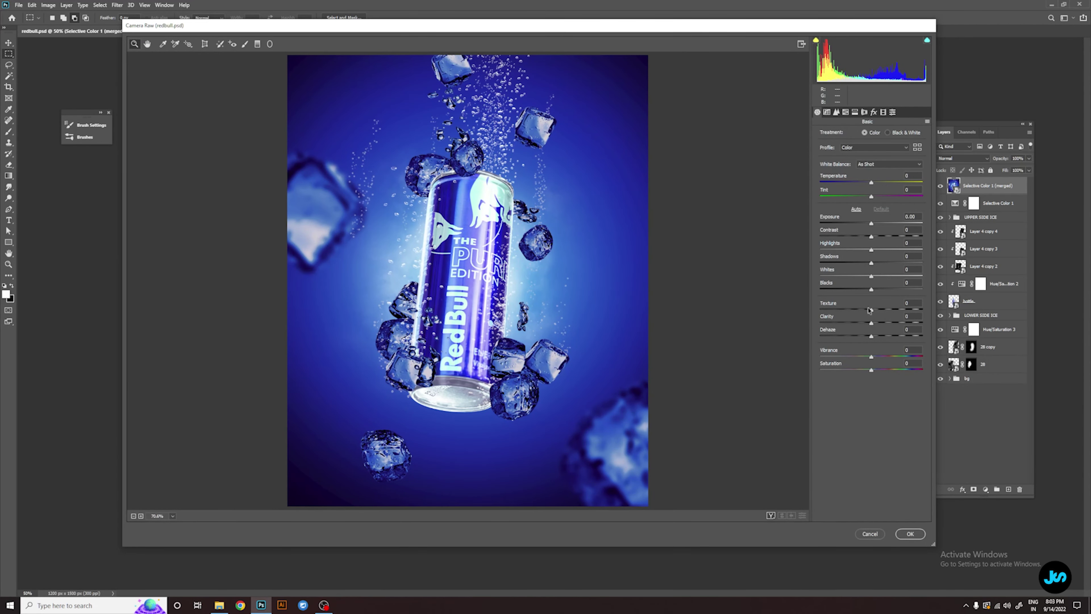
# Set Texture +23, Clarity +18, Blacks +55 and Temperature -23 in Camera Raw
pyautogui.moveTo(869, 309)
pyautogui.mouseDown()
pyautogui.moveTo(883, 309)
pyautogui.moveTo(881, 323)
pyautogui.mouseUp()
pyautogui.moveTo(871, 183); pyautogui.dragTo(864, 183)
pyautogui.moveTo(871, 289)
pyautogui.mouseDown()
pyautogui.moveTo(900, 289)
pyautogui.moveTo(831, 276)
pyautogui.moveTo(855, 268)
pyautogui.mouseUp()
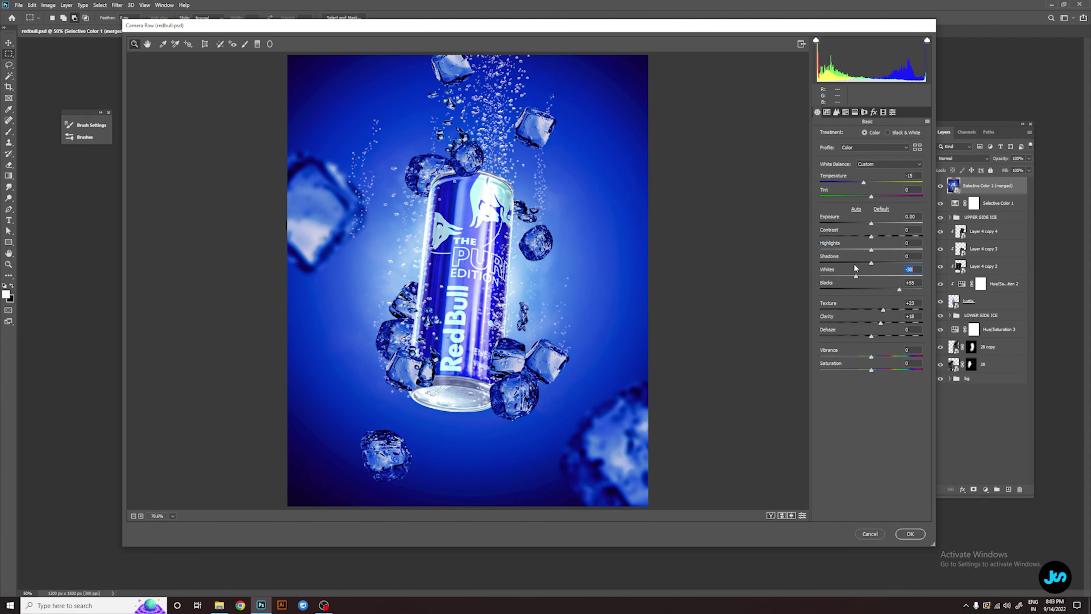
pyautogui.moveTo(864, 183); pyautogui.dragTo(859, 182)
# Darken reds (-33), oranges, purples and greens luminance, and brighten aquas luminance
pyautogui.click(845, 111)
pyautogui.moveTo(872, 166)
pyautogui.mouseDown()
pyautogui.moveTo(854, 166)
pyautogui.moveTo(849, 179)
pyautogui.mouseUp()
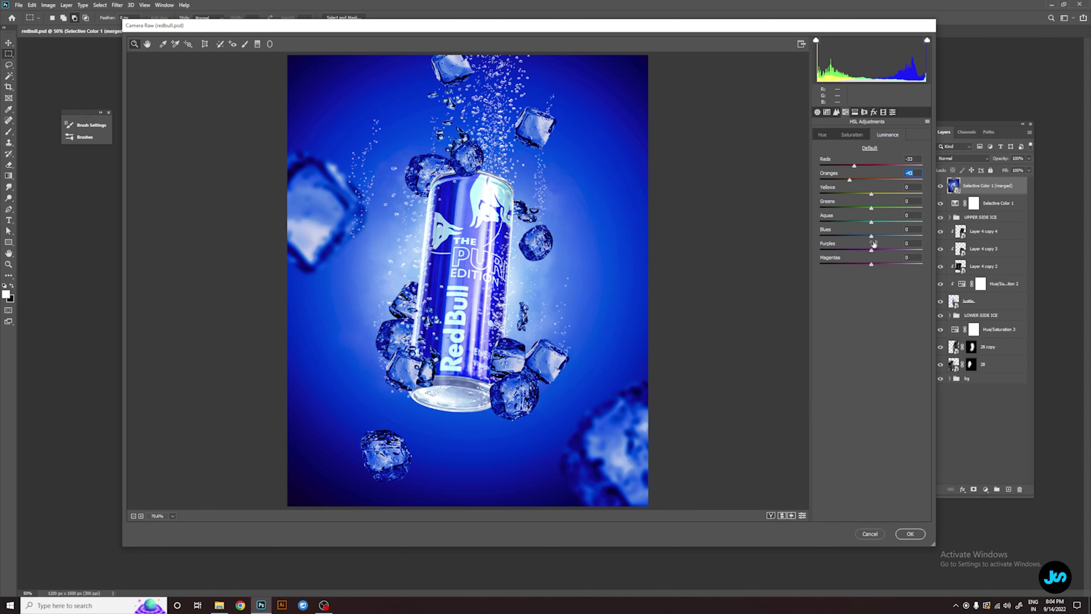
pyautogui.moveTo(872, 250); pyautogui.dragTo(846, 249)
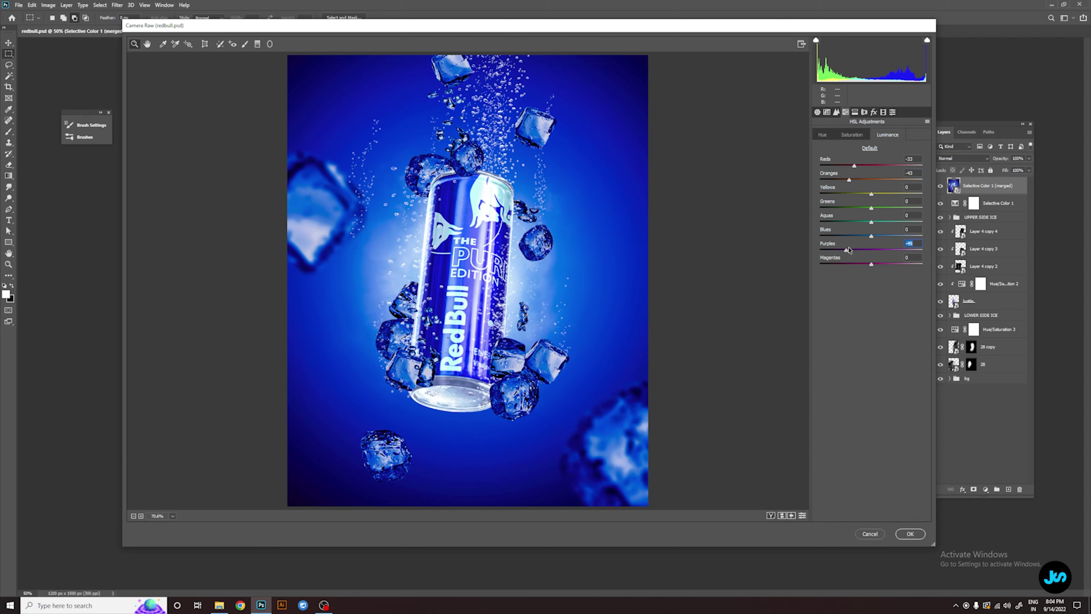
pyautogui.moveTo(871, 208)
pyautogui.mouseDown()
pyautogui.moveTo(841, 208)
pyautogui.moveTo(895, 224)
pyautogui.mouseUp()
# Adjust aquas and blues saturation, shift blues toward purple and aquas hue to +7
pyautogui.click(850, 135)
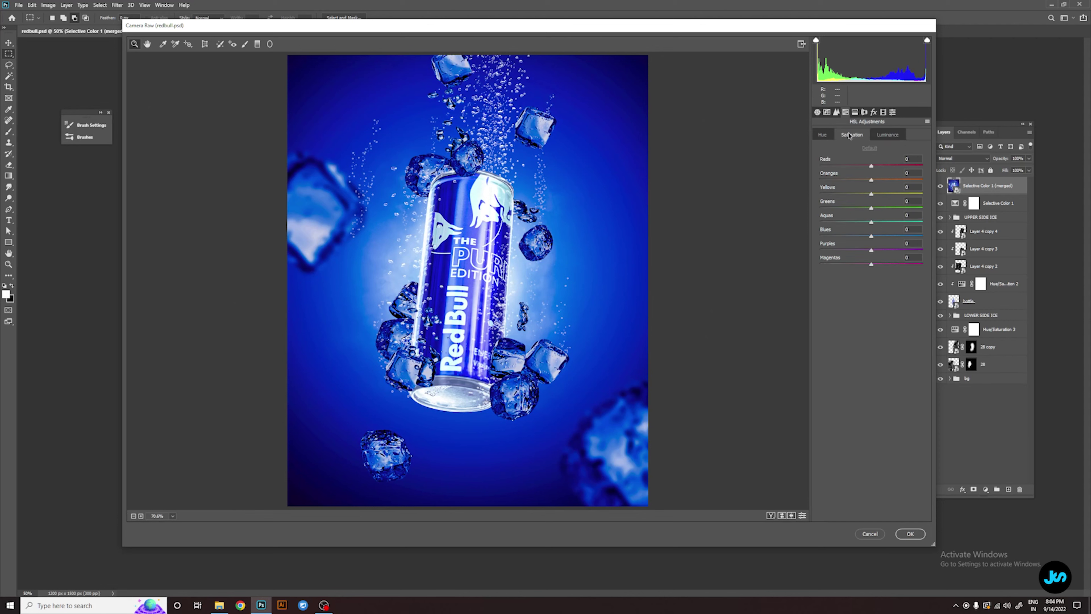
pyautogui.moveTo(872, 224)
pyautogui.mouseDown()
pyautogui.moveTo(884, 222)
pyautogui.moveTo(869, 236)
pyautogui.mouseUp()
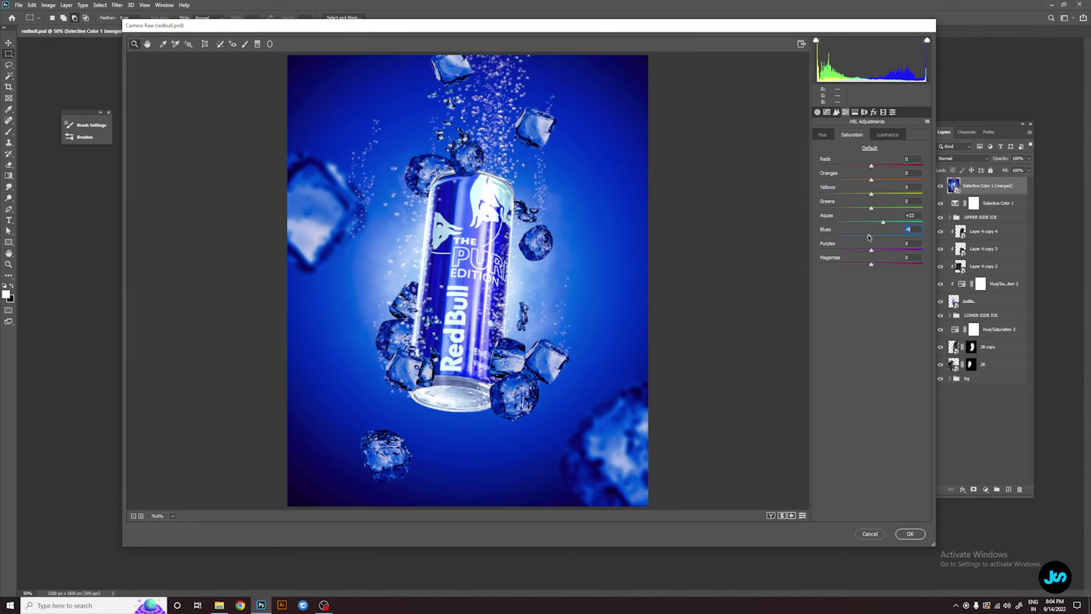
pyautogui.moveTo(869, 235); pyautogui.dragTo(875, 222)
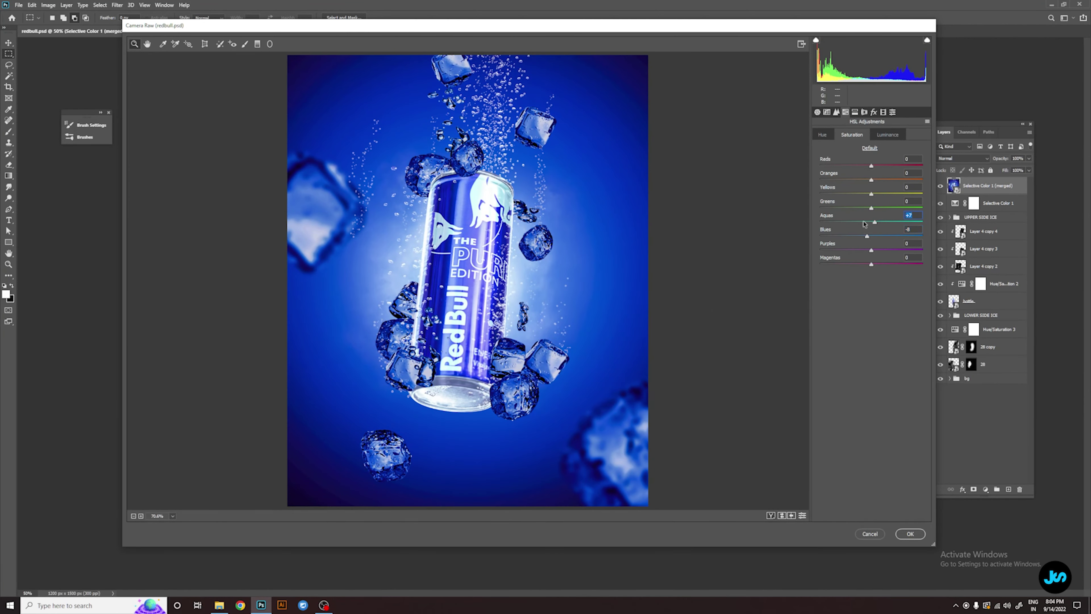
pyautogui.click(823, 135)
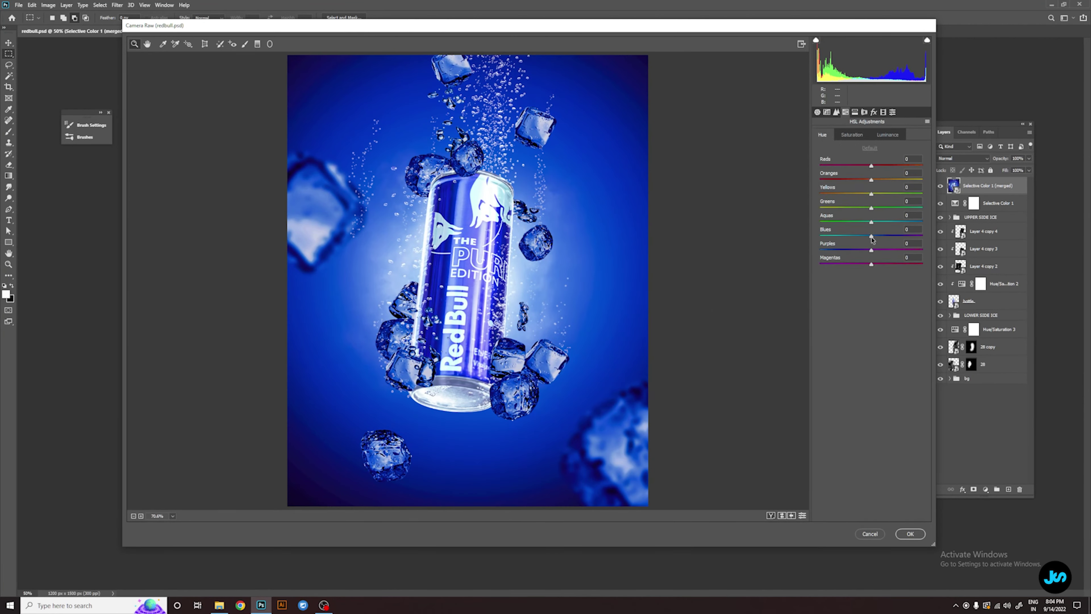
pyautogui.moveTo(872, 239); pyautogui.dragTo(875, 240)
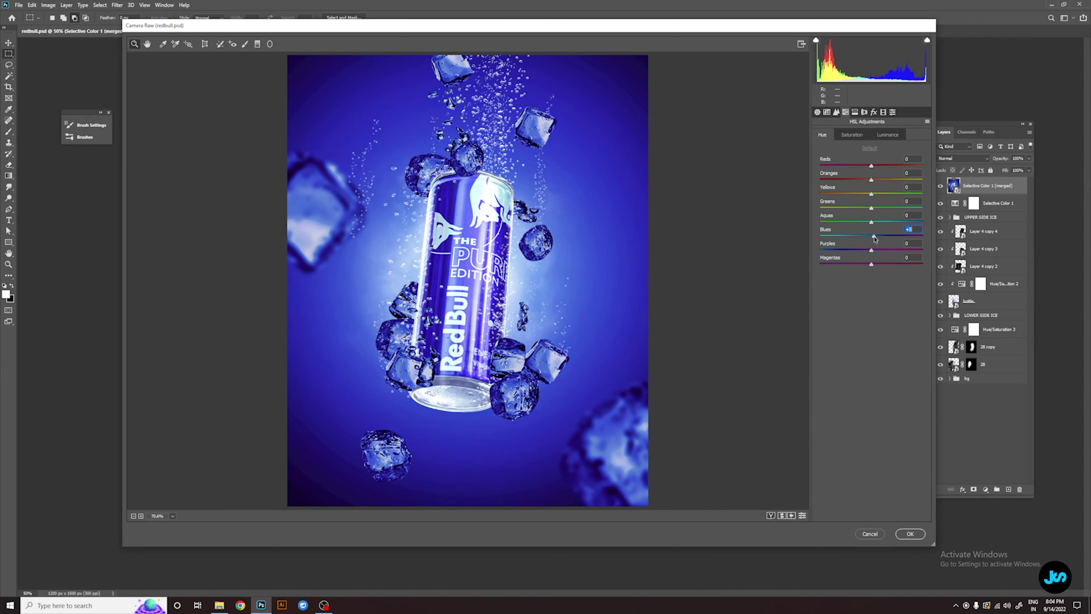
pyautogui.moveTo(872, 222); pyautogui.dragTo(873, 252)
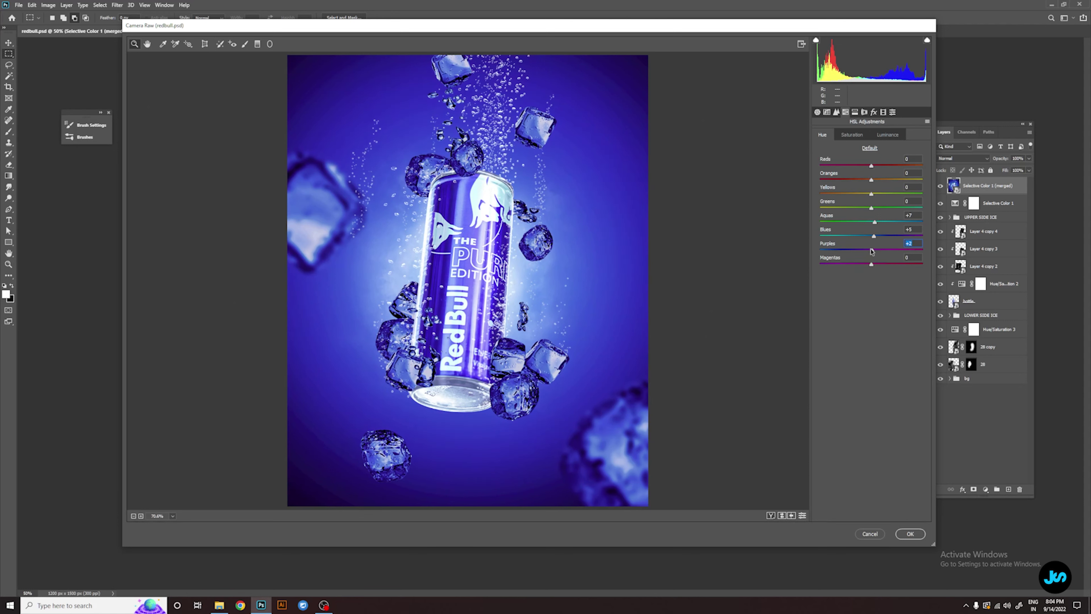
# Brighten reds luminance slightly and darken blues luminance to -12
pyautogui.click(884, 135)
pyautogui.moveTo(855, 166); pyautogui.dragTo(858, 166)
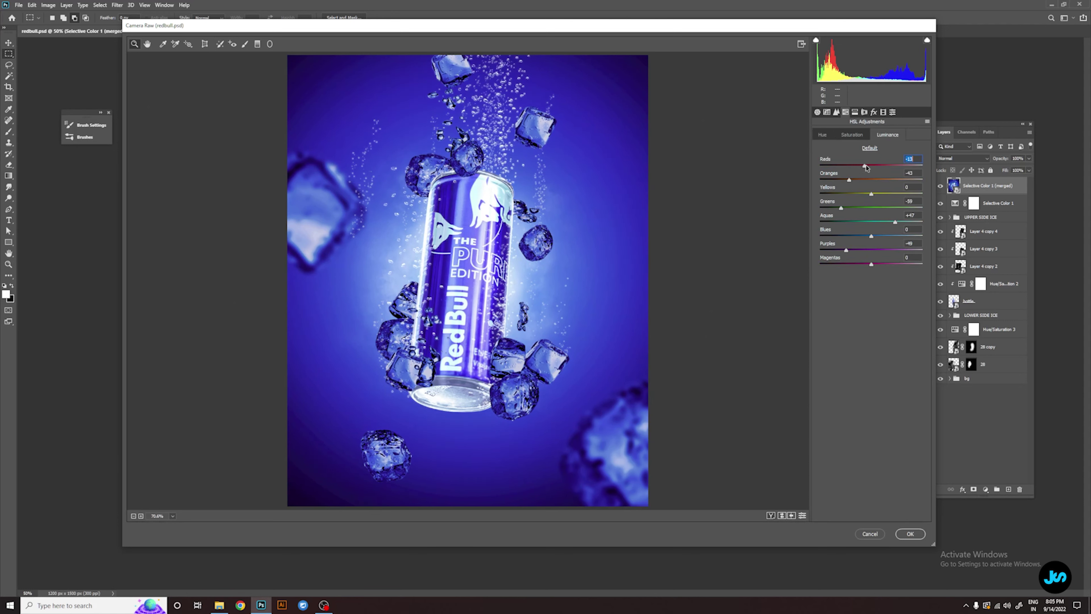
pyautogui.moveTo(872, 236); pyautogui.dragTo(865, 236)
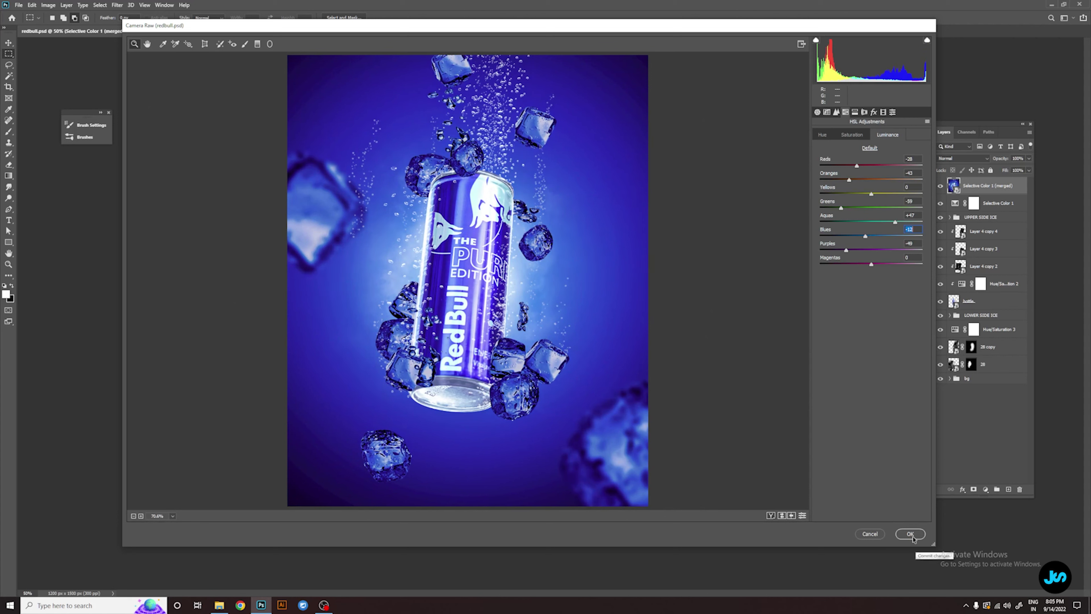
# Tint highlights purple and shadows blue with split toning, then apply the Camera Raw grade
pyautogui.click(855, 111)
pyautogui.moveTo(821, 147)
pyautogui.mouseDown()
pyautogui.moveTo(869, 147)
pyautogui.moveTo(834, 161)
pyautogui.mouseUp()
pyautogui.moveTo(821, 212); pyautogui.dragTo(882, 212)
pyautogui.moveTo(821, 227); pyautogui.dragTo(834, 226)
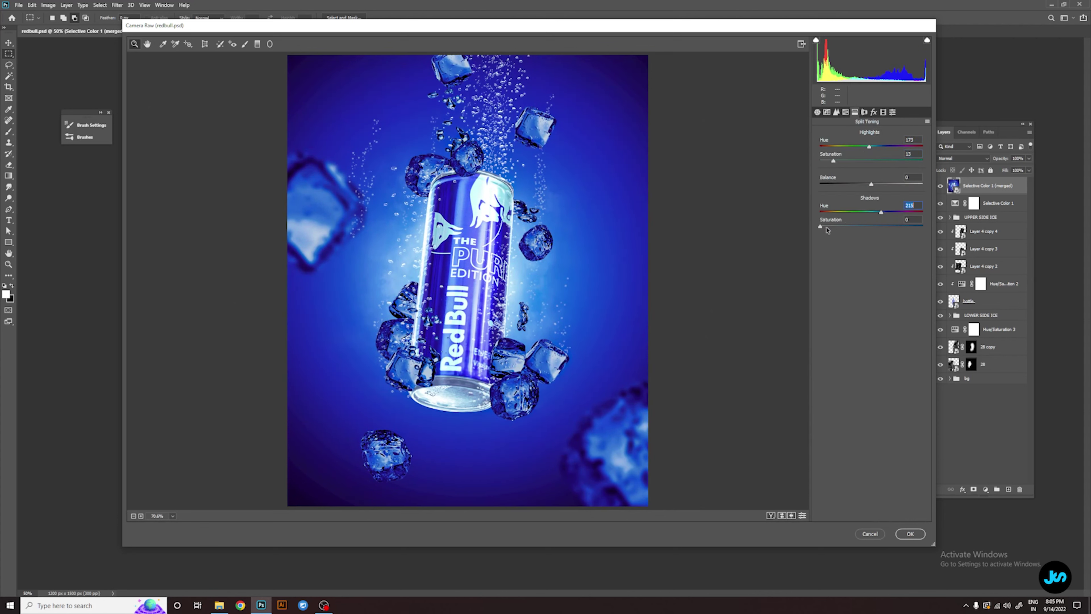
pyautogui.moveTo(870, 146); pyautogui.dragTo(895, 147)
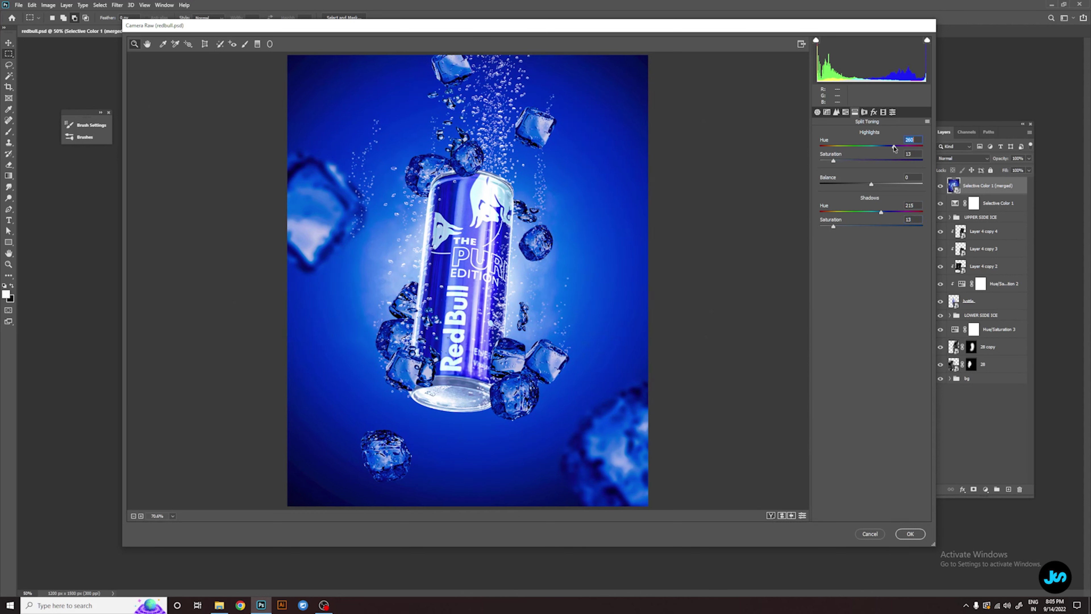
pyautogui.moveTo(834, 161); pyautogui.dragTo(840, 161)
pyautogui.moveTo(881, 212); pyautogui.dragTo(841, 227)
pyautogui.click(909, 533)
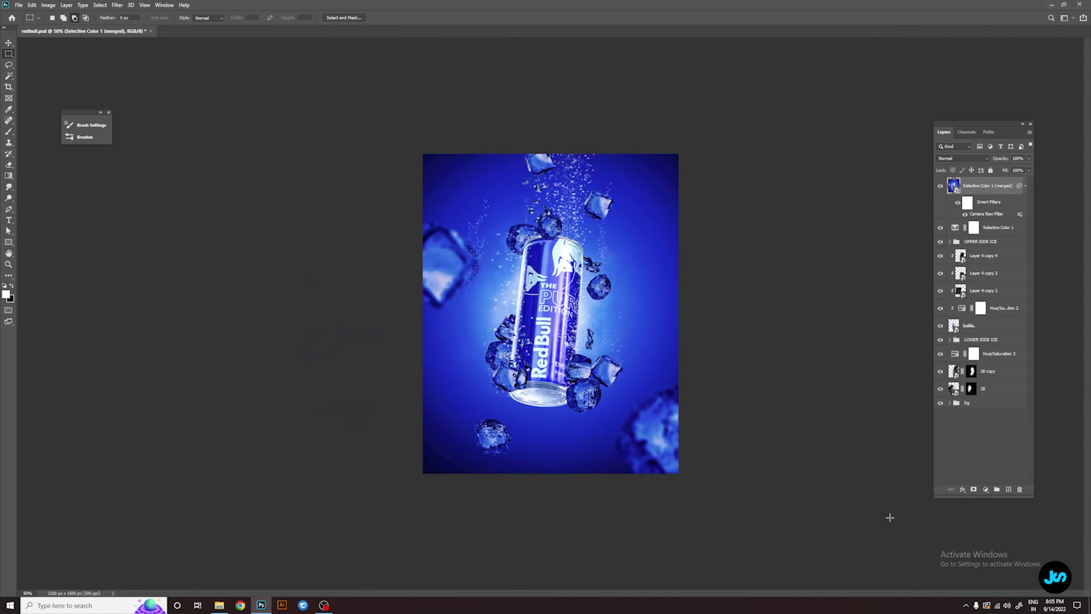
pyautogui.keyDown('ctrl'); pyautogui.click(601, 300); pyautogui.keyUp('ctrl')
pyautogui.click(941, 185)
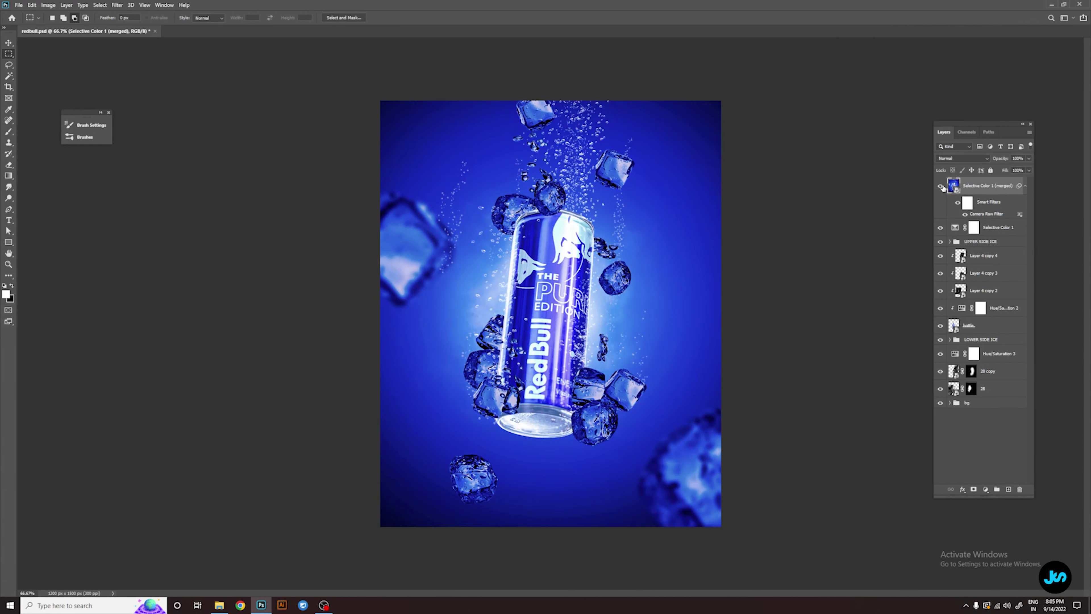
pyautogui.click(941, 186)
pyautogui.click(941, 186)
pyautogui.click(941, 186)
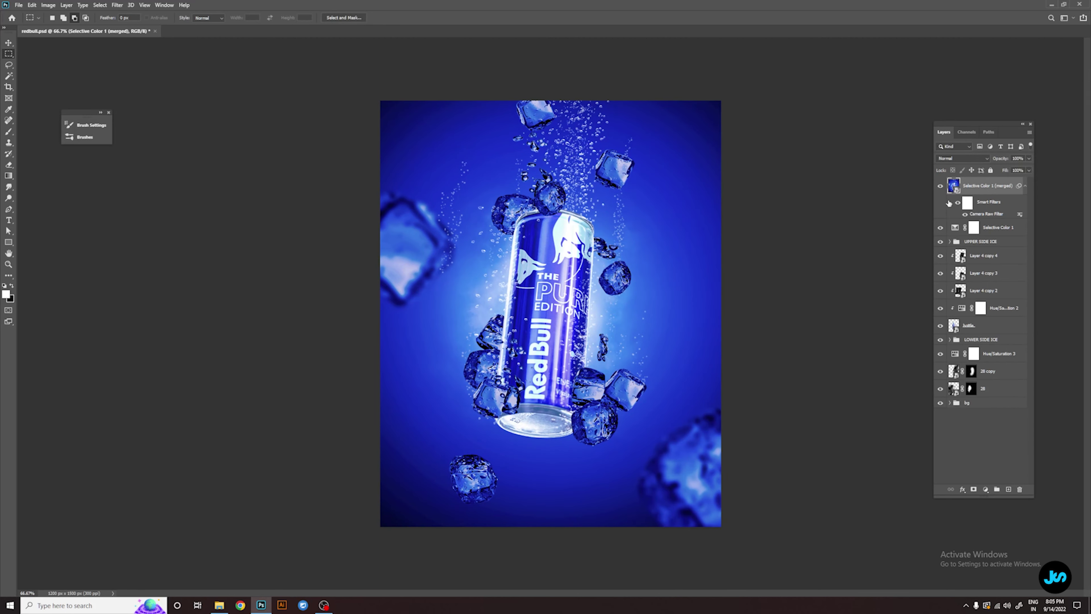